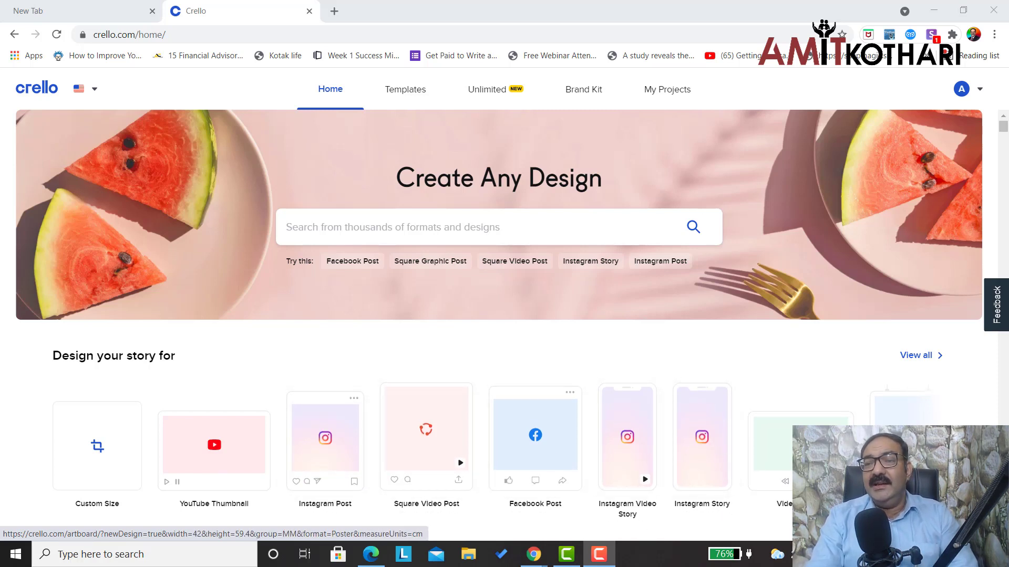
Search the design formats for "face" and open the Facebook Post templates
click(946, 454)
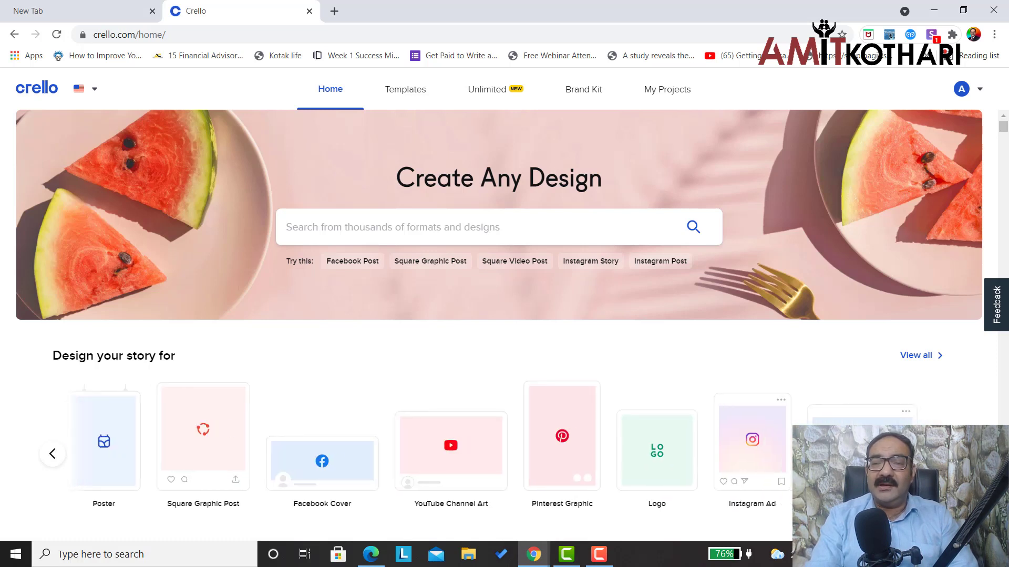
click(945, 454)
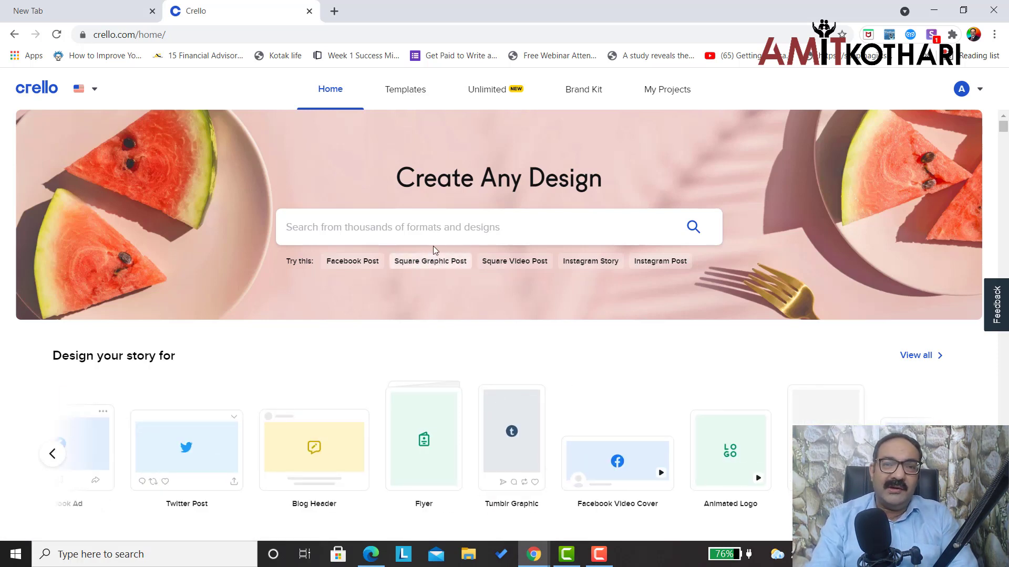
click(455, 230)
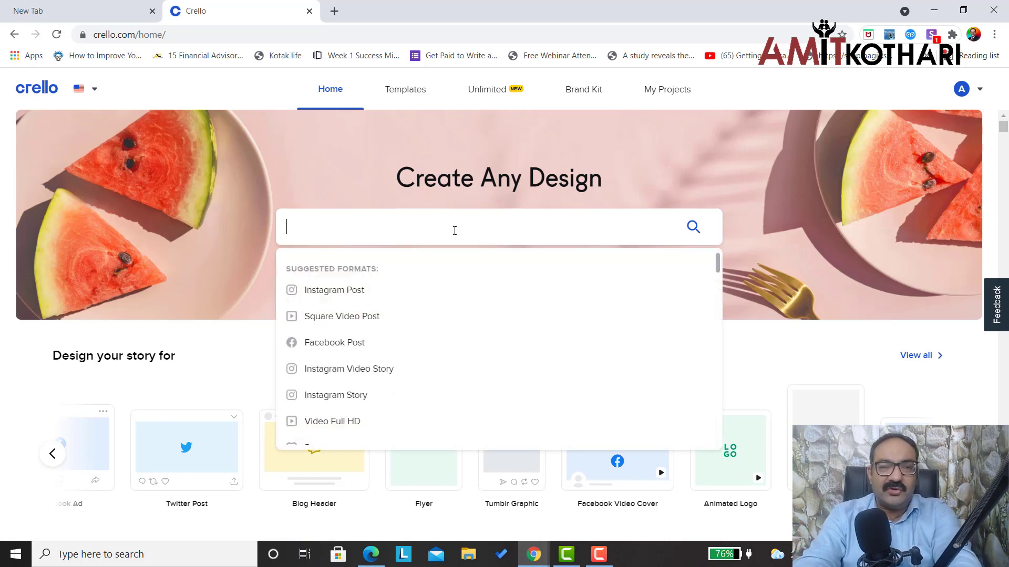
text(fac)
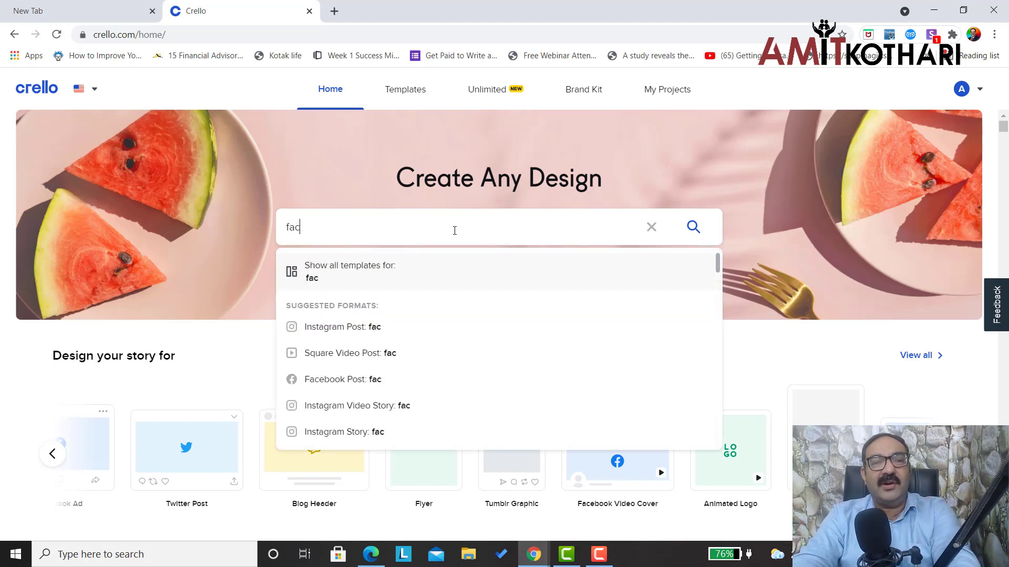
text(b)
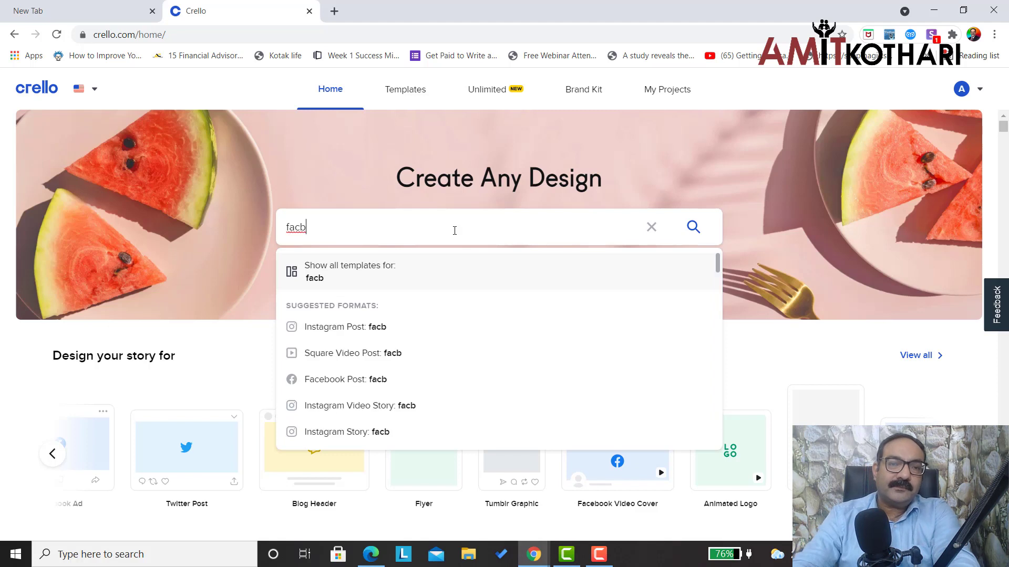
key(BackSpace)
text(e)
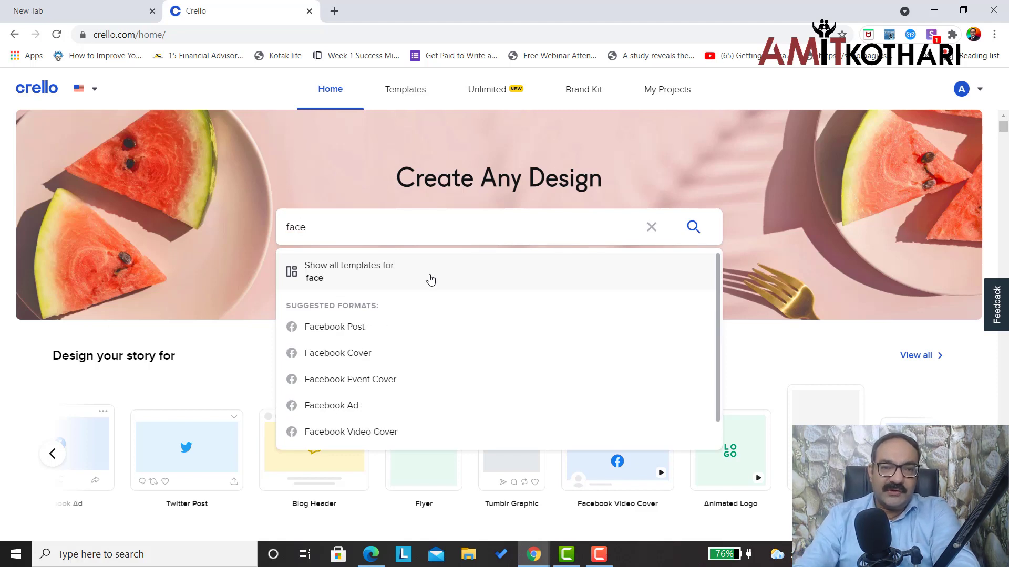
click(387, 329)
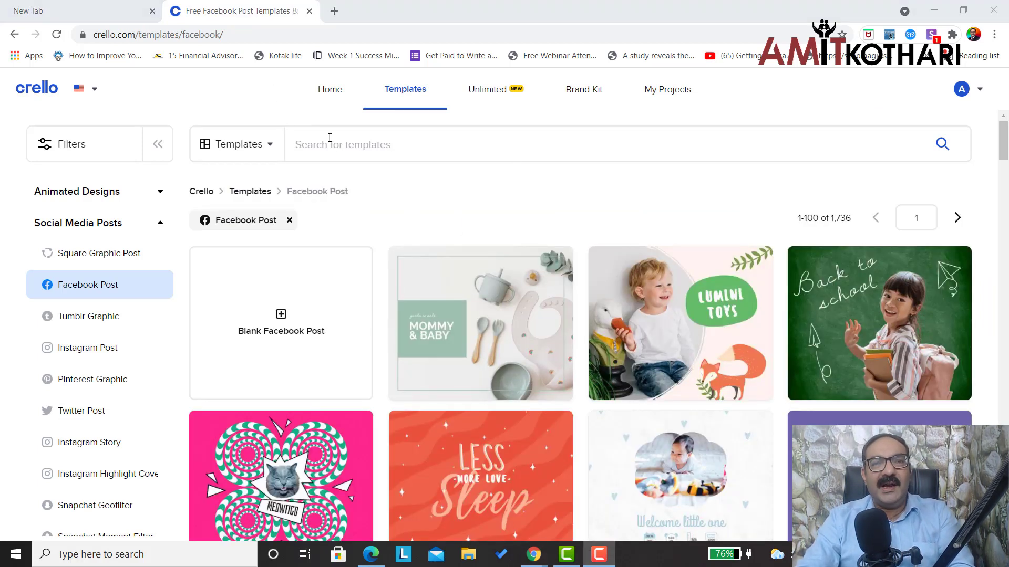
Search the Facebook Post templates for "Retirement"
click(358, 145)
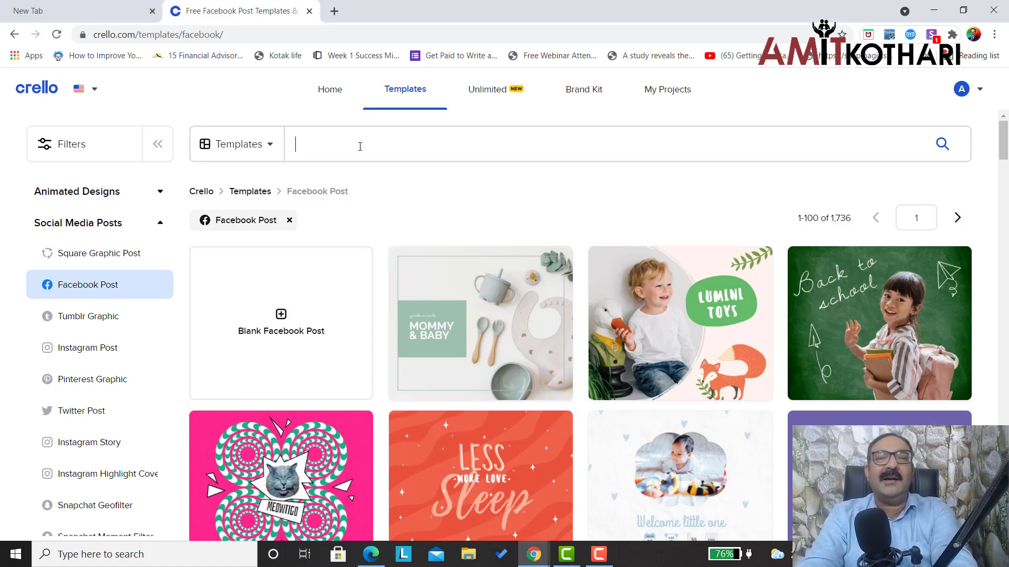
text(Retirement)
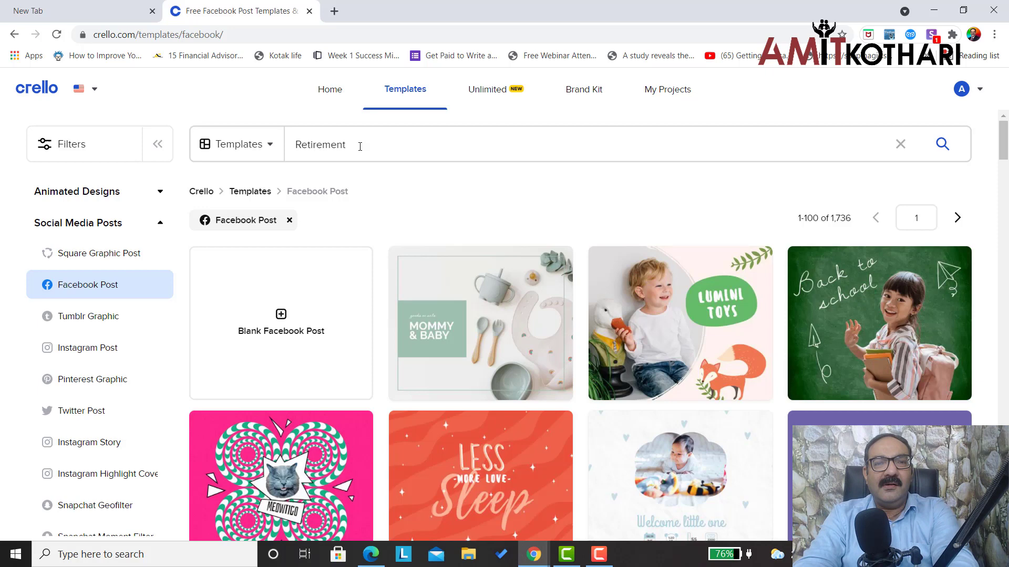
key(Return)
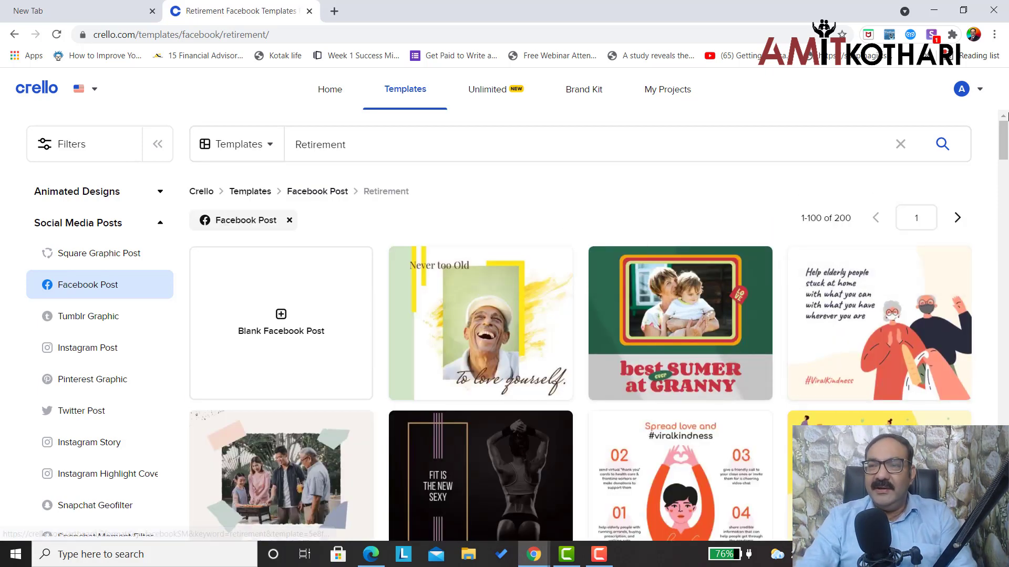
Open the Community Dental Services template with the older couple on the beach for editing
mouse_move(1005, 138)
mouse_down()
mouse_move(1006, 232)
mouse_move(1006, 153)
mouse_up()
scroll(1006, 153, down, 3)
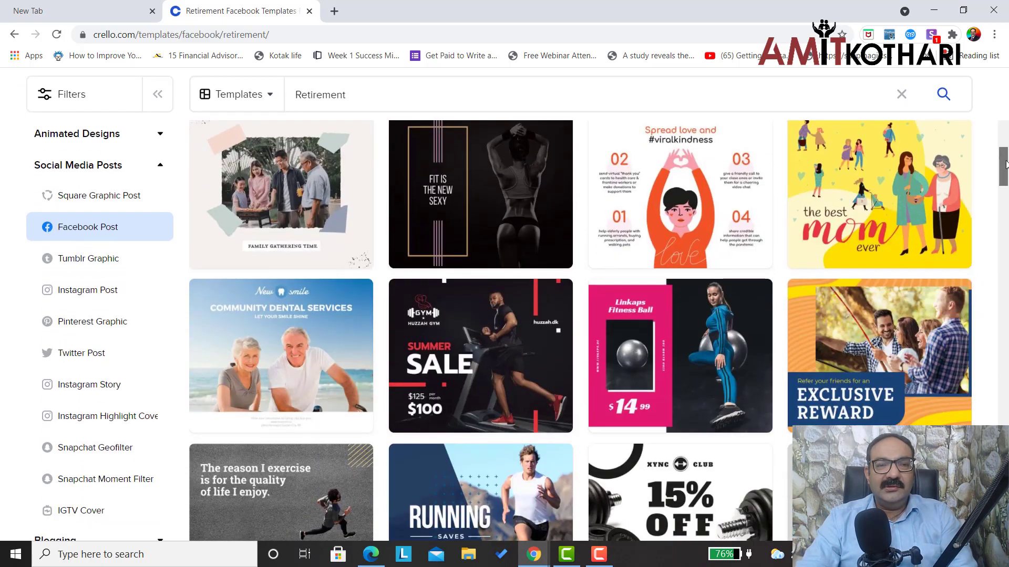
click(284, 331)
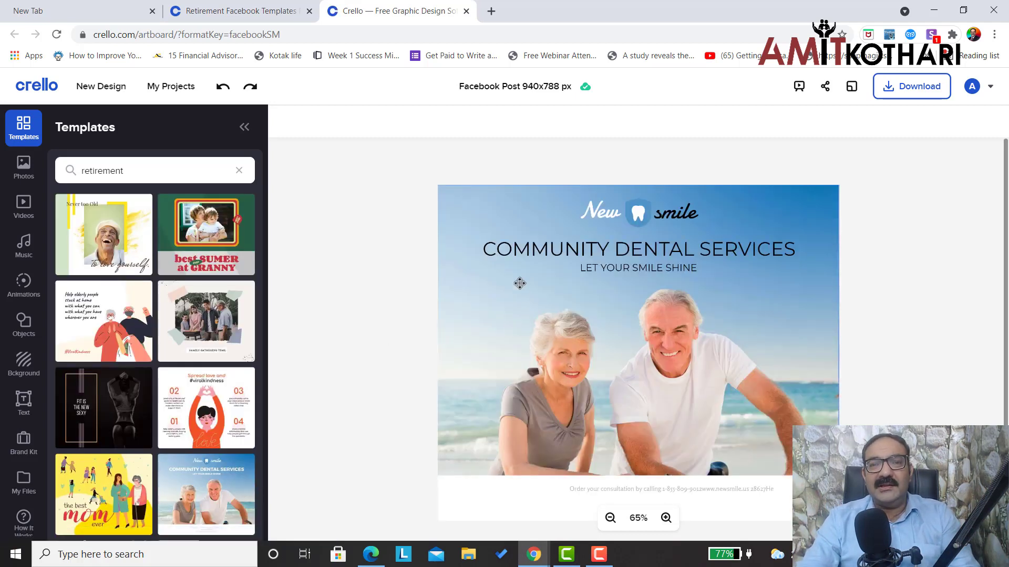
Replace the word "COMMUNITY" in the headline with "This is The Example Of Happy Retirement Planning"
click(530, 254)
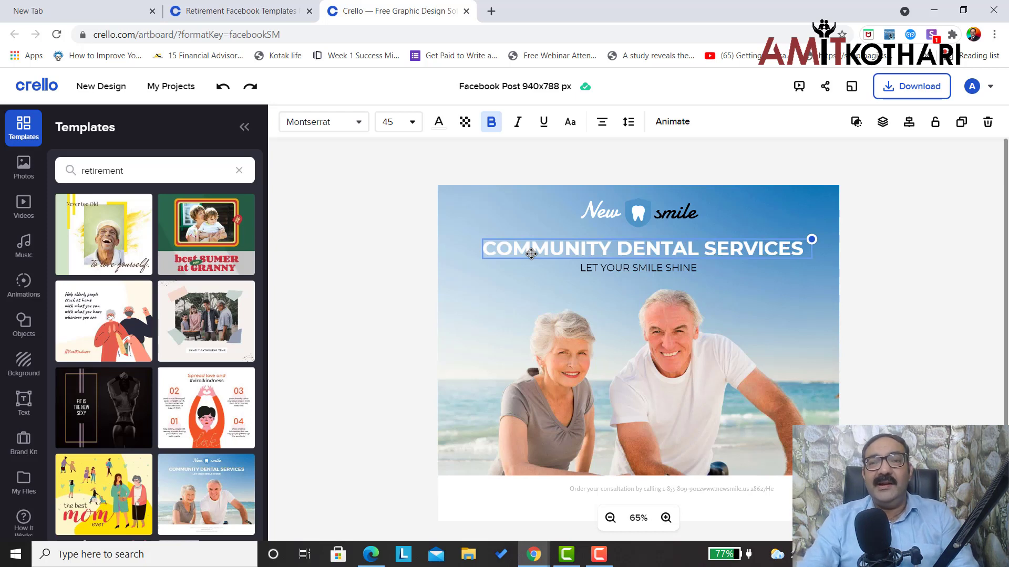
double_click(493, 249)
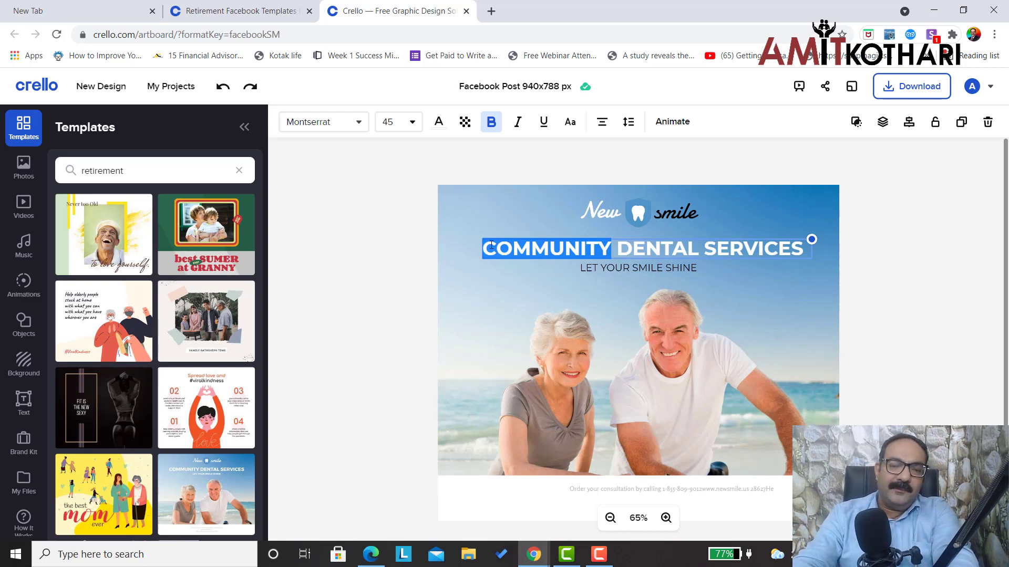
text(THis i)
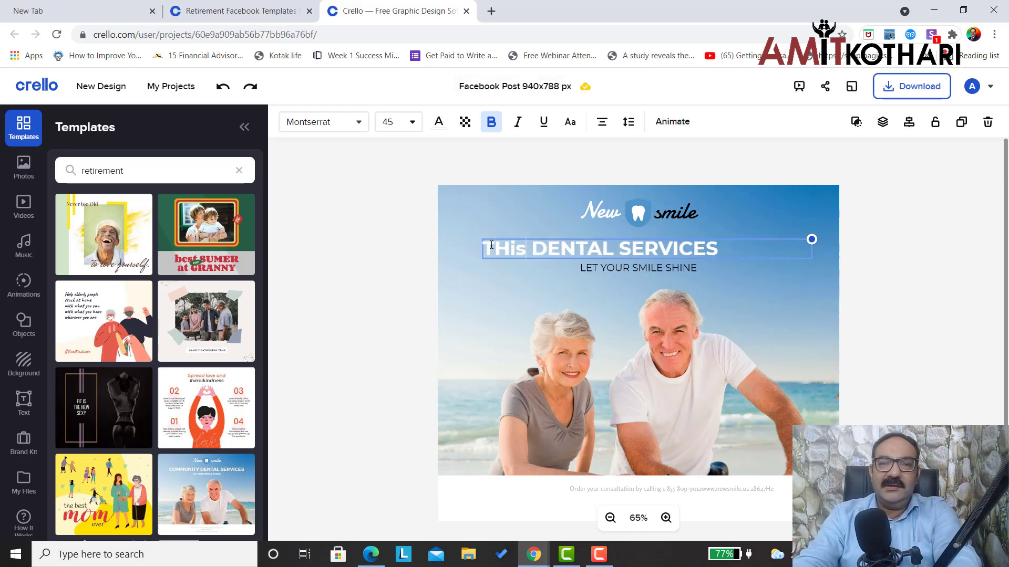
key(BackSpace)
key(BackSpace)
key(BackSpace)
key(BackSpace)
key(BackSpace)
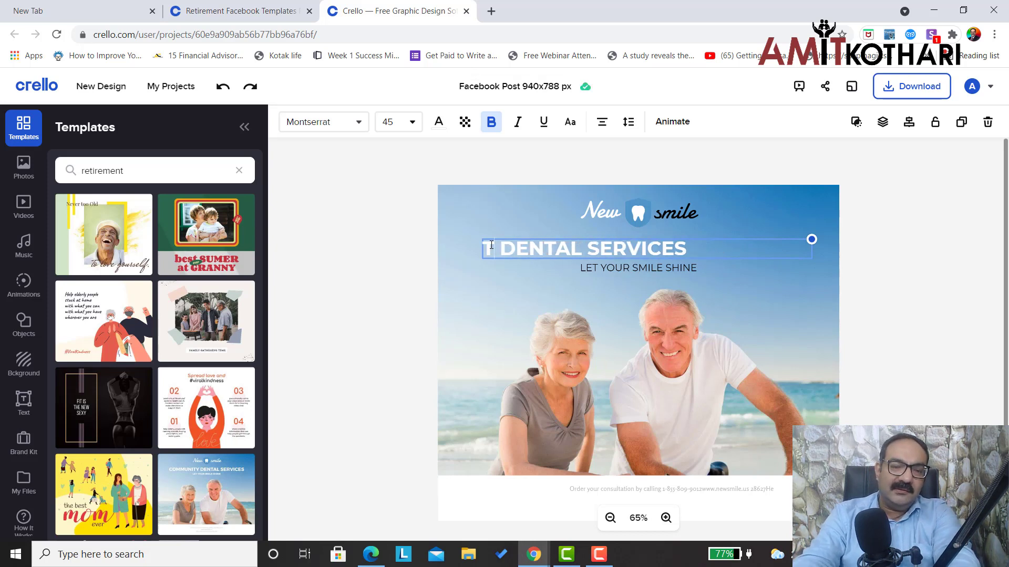
text(his is Th)
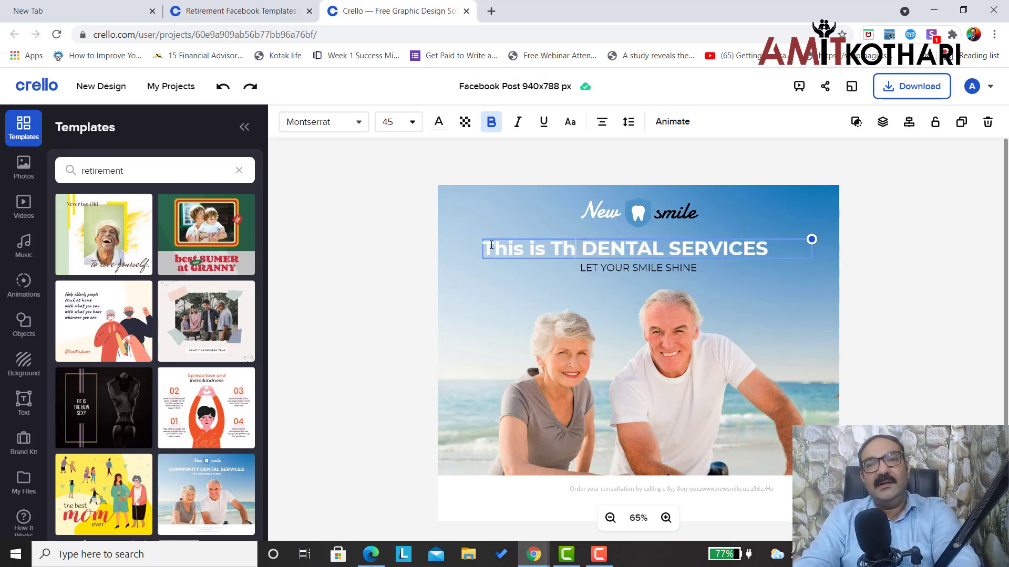
text(e Ex)
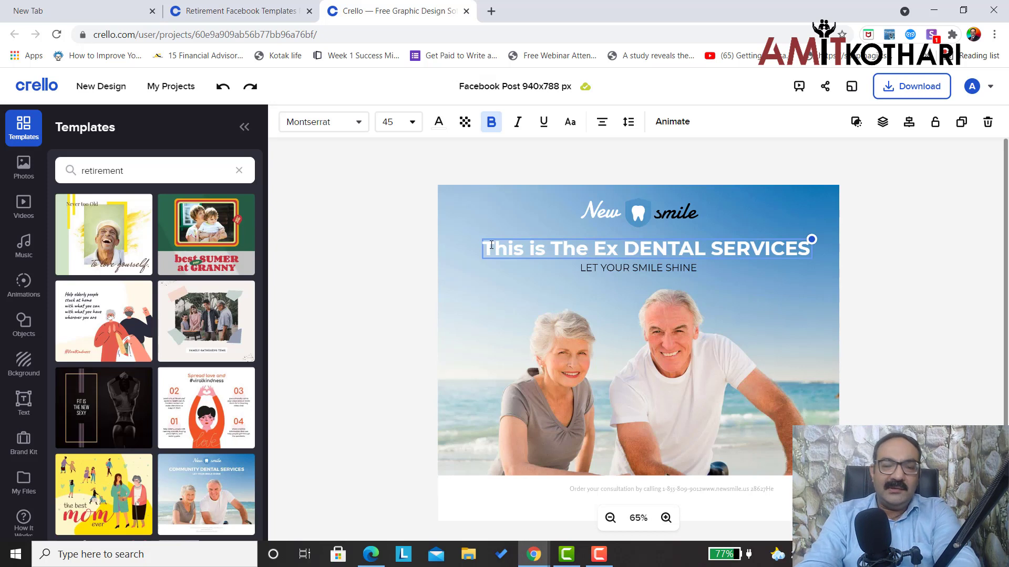
text(ample Of)
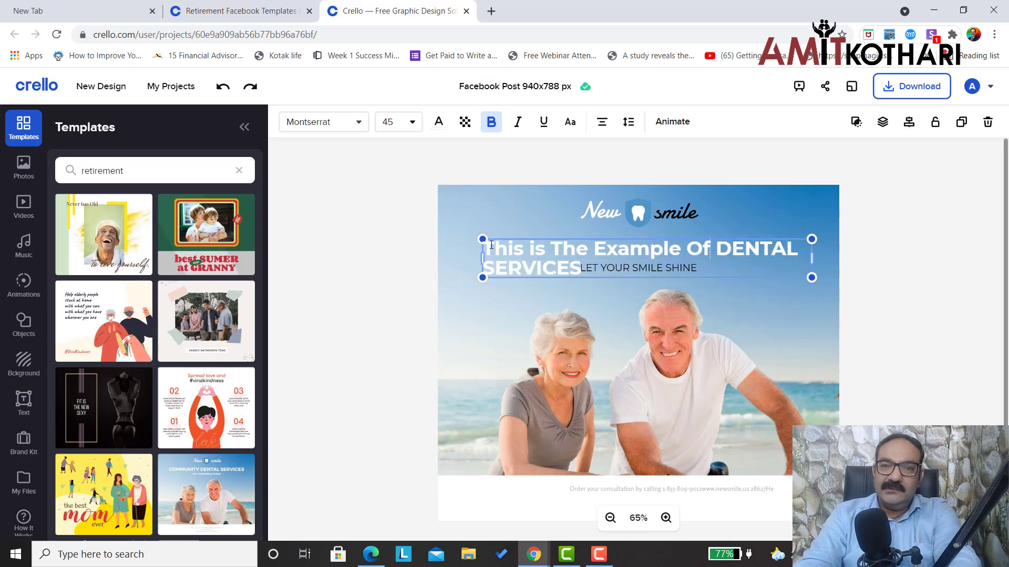
text( Hap)
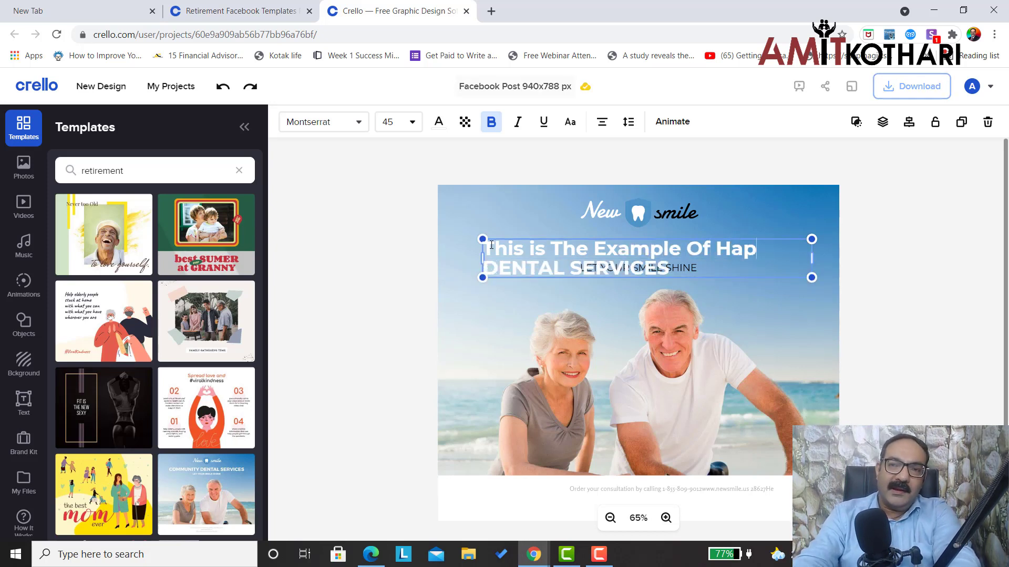
text(pyTr)
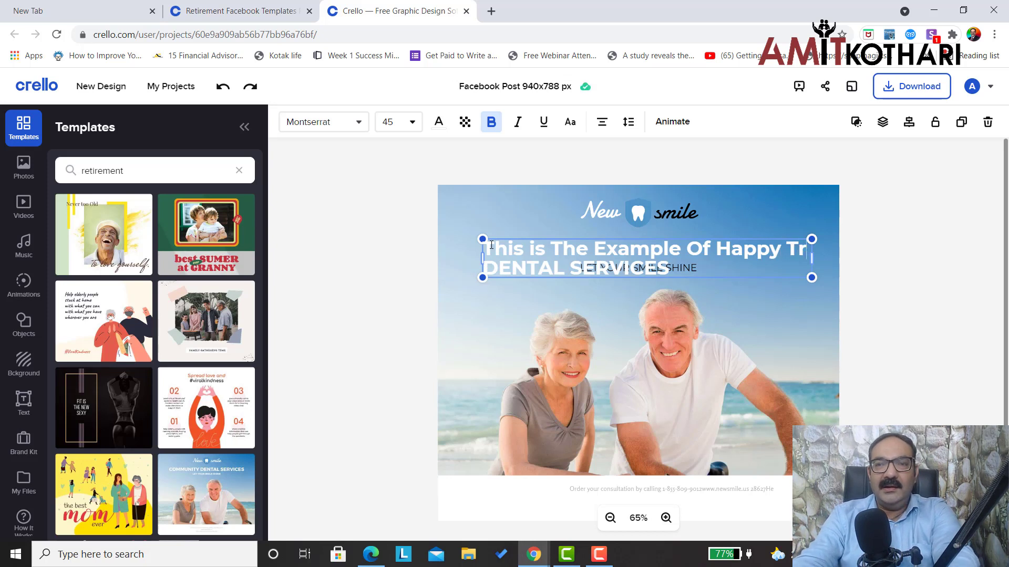
key(BackSpace)
key(BackSpace)
text(Re )
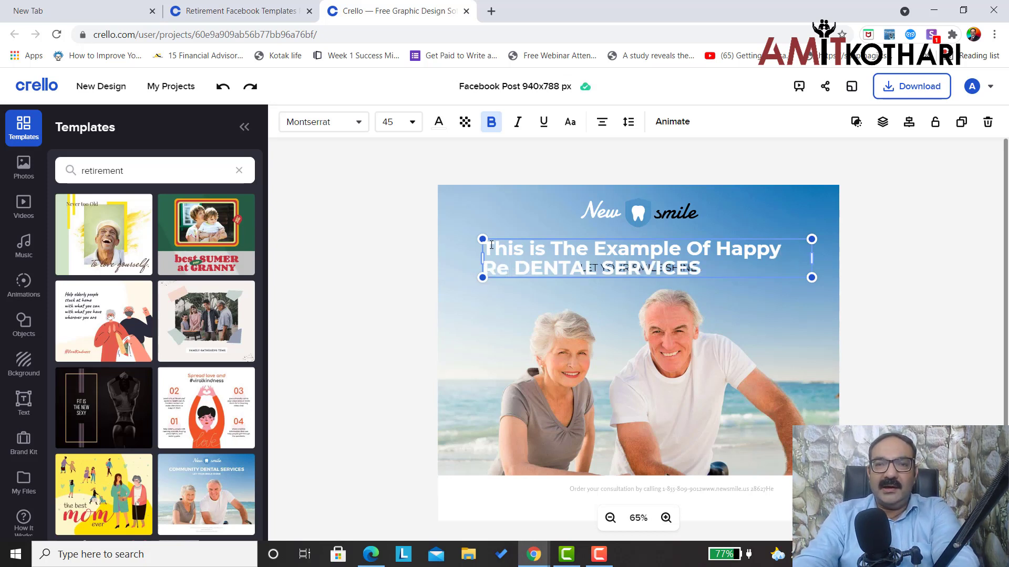
text(tir)
text(ement Plan)
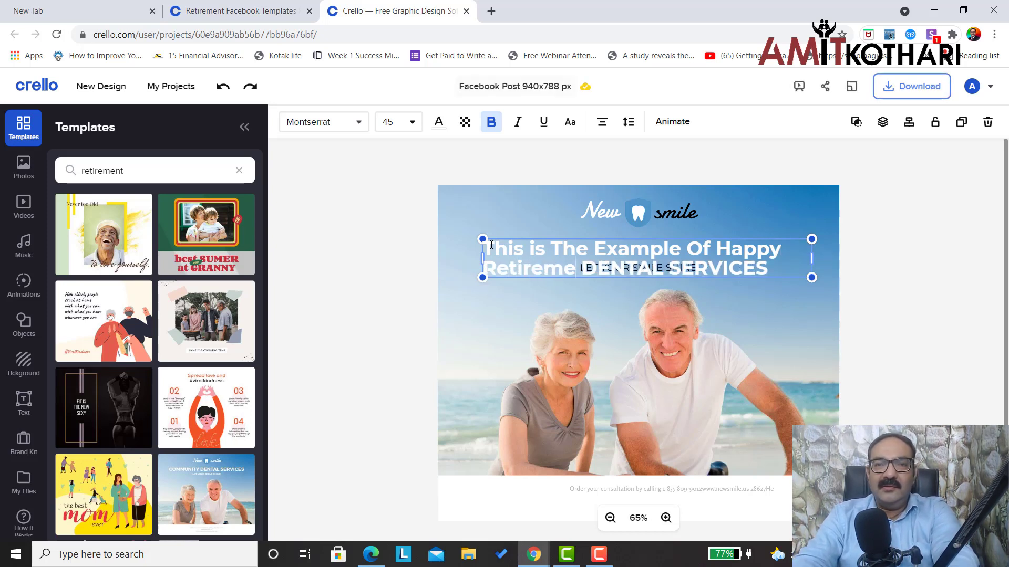
text(ning)
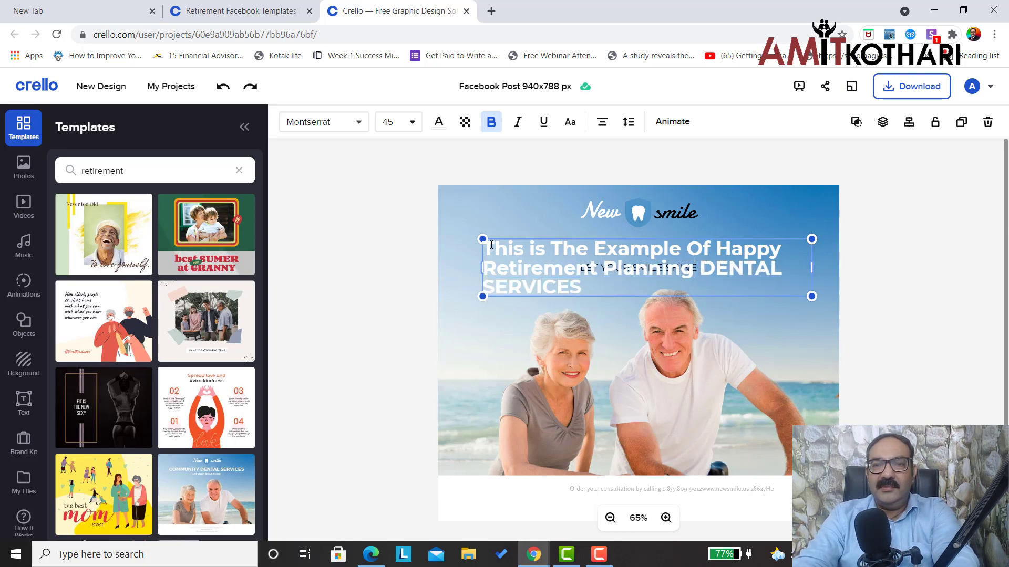
Delete the leftover words "DENTAL SERVICES" from the end of the headline
key(Delete)
key(Delete)
key(Delete)
key(Delete)
key(Delete)
key(Delete)
key(Delete)
key(Delete)
key(Delete)
key(Delete)
key(Delete)
key(Delete)
key(Delete)
key(Delete)
key(Delete)
key(Delete)
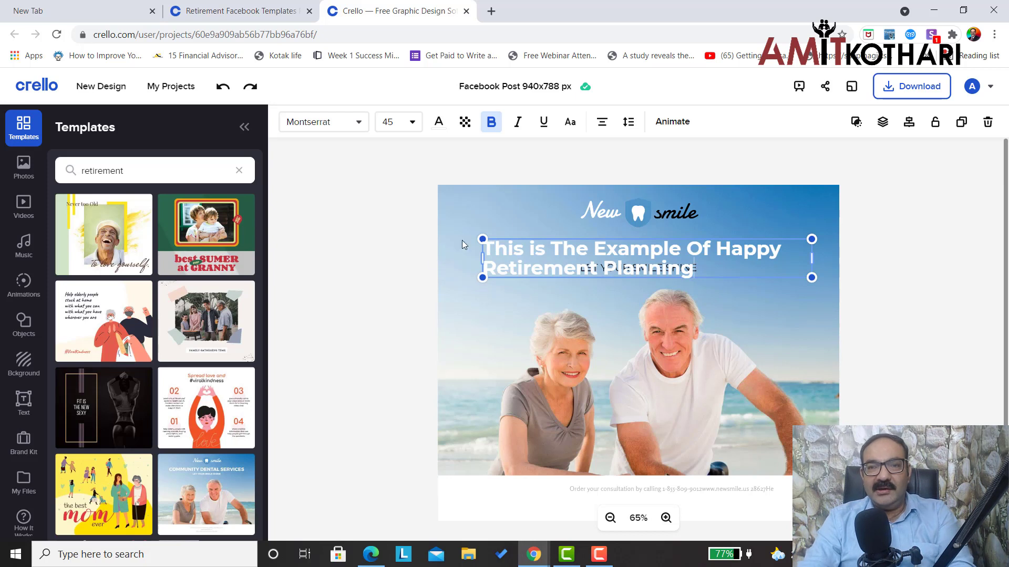
Delete the logo above the headline: the word "New", the tooth icon and the word "smile"
click(594, 213)
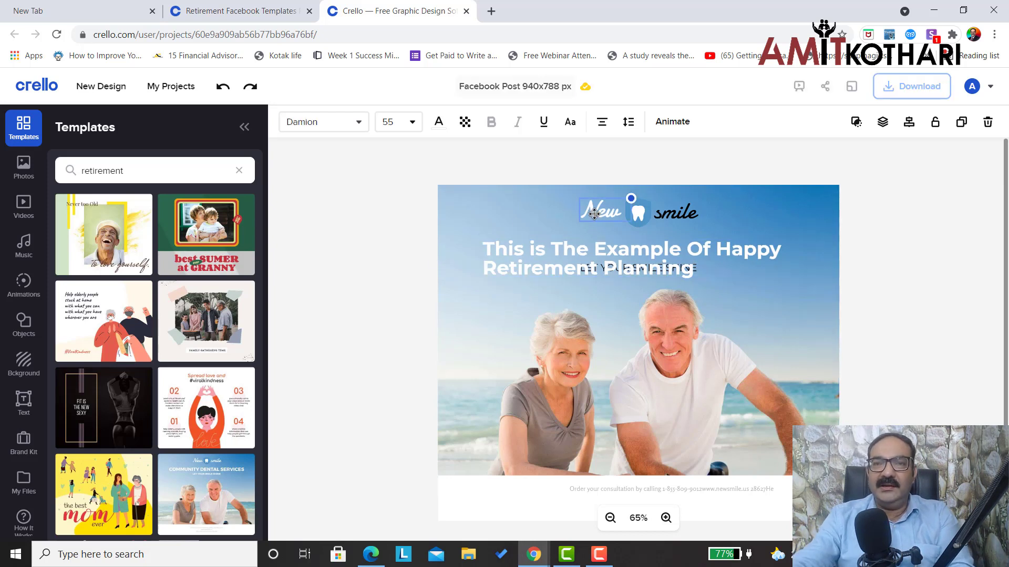
key(Delete)
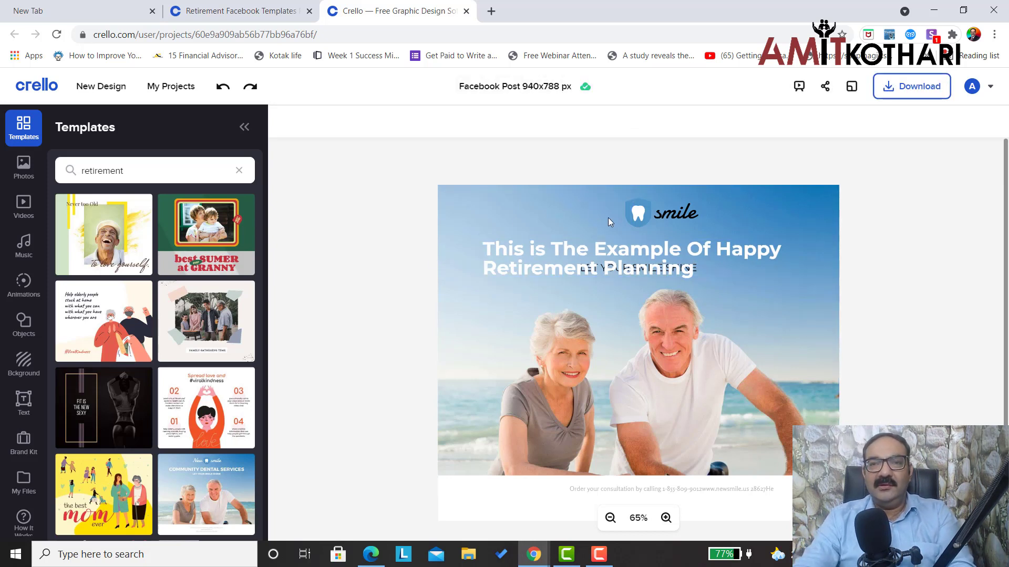
click(630, 214)
key(Delete)
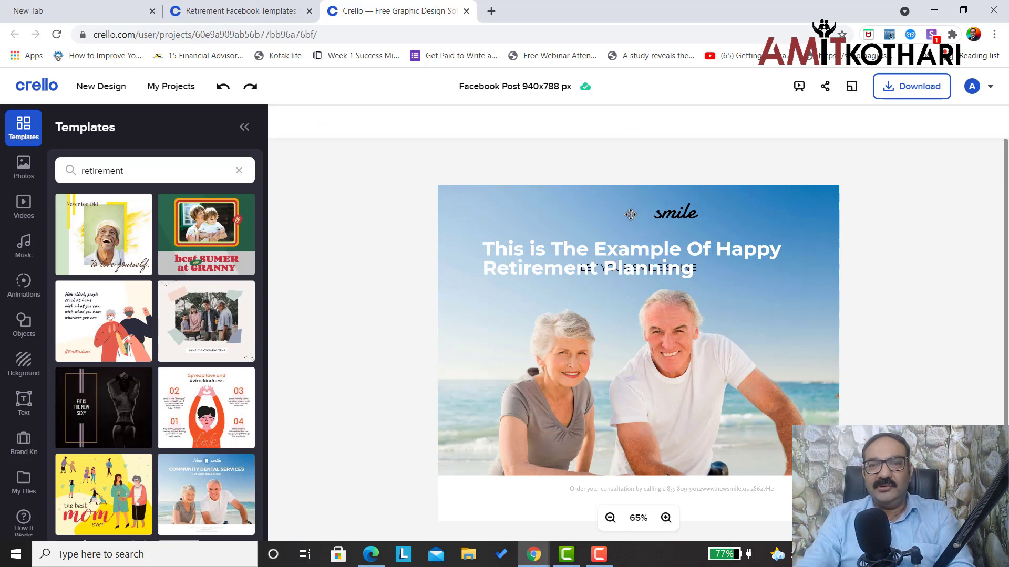
click(675, 213)
key(Delete)
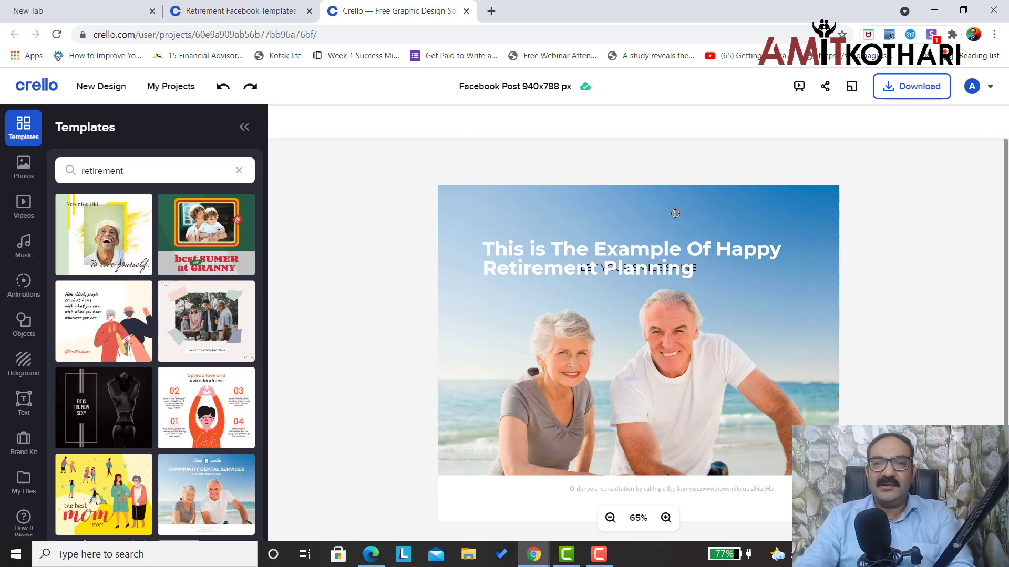
Move the headline up into the empty space near the design's upper edge and center-align its text
click(657, 256)
drag(657, 255, 659, 215)
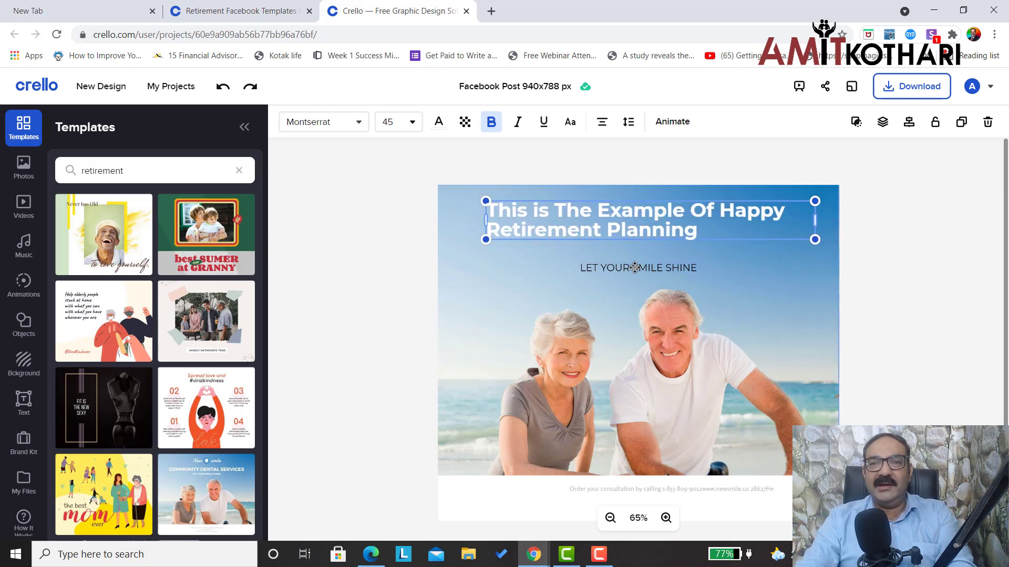
click(602, 125)
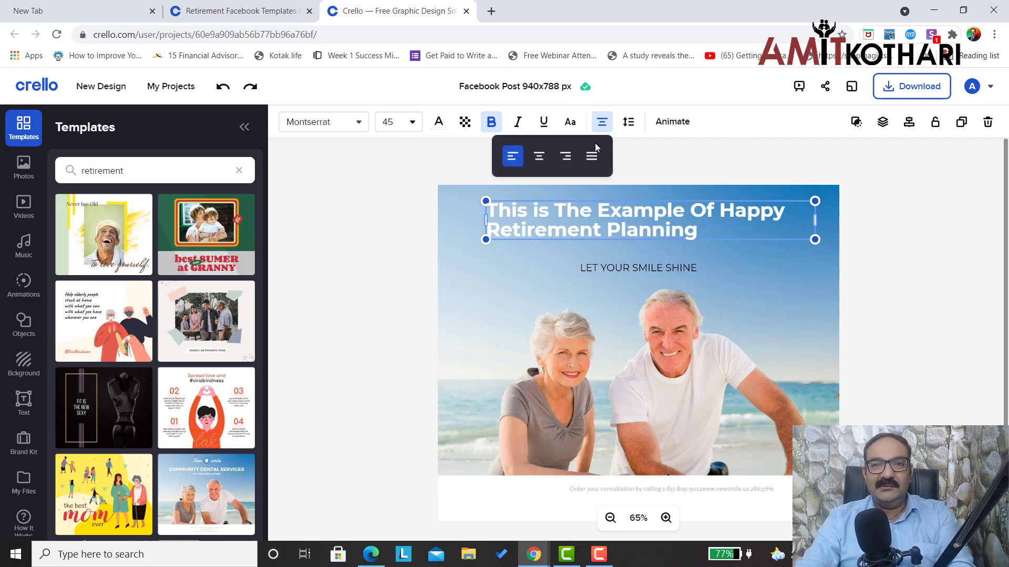
click(539, 157)
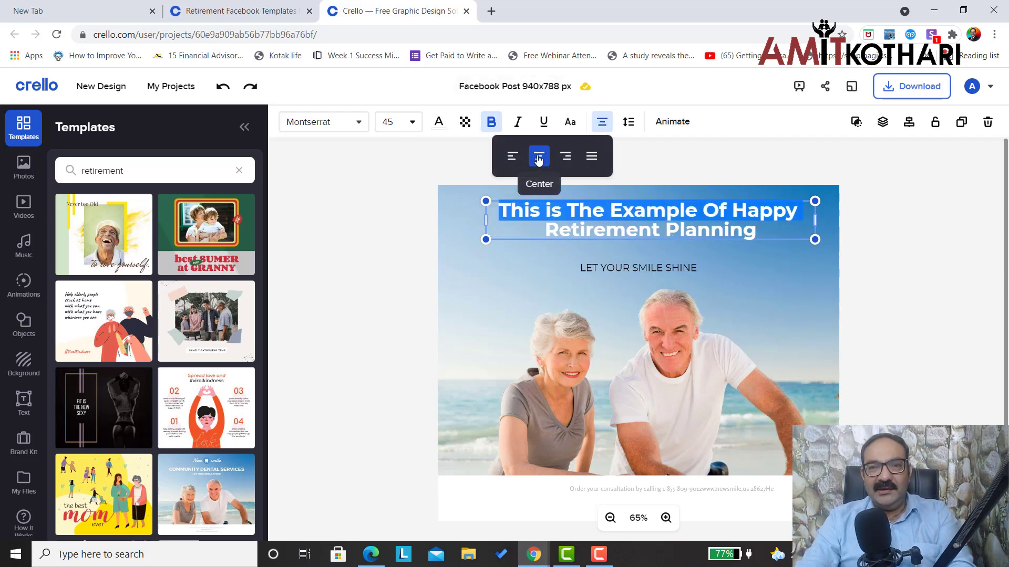
Delete the words "YOUR SMILE SHINE" from the line below the headline, keeping only "LET"
click(618, 271)
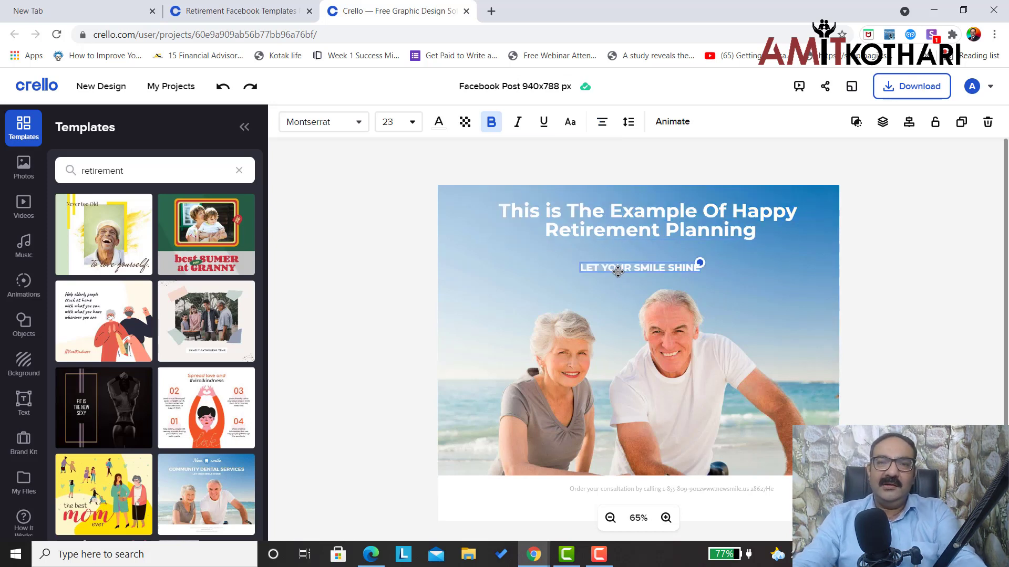
double_click(613, 268)
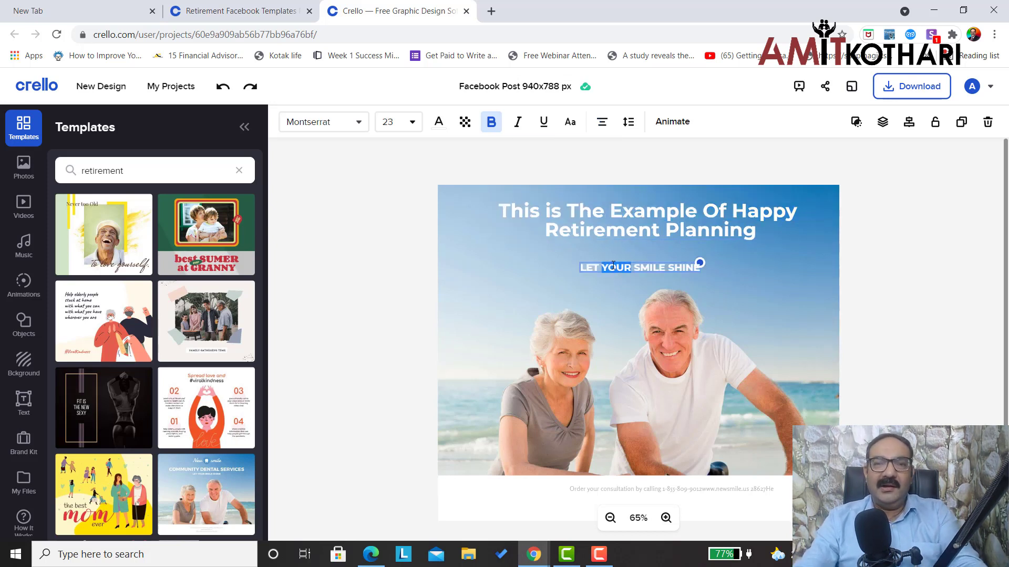
key(Delete)
key(Delete)
key(Delete)
key(Delete)
key(Delete)
key(Delete)
key(Delete)
key(Delete)
key(Delete)
key(Delete)
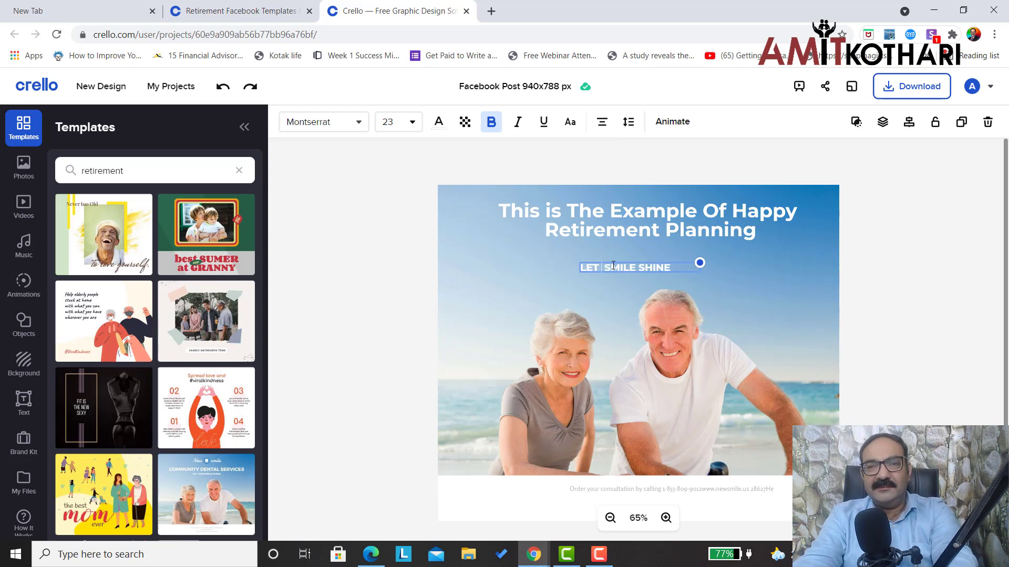
key(Delete)
key(Delete)
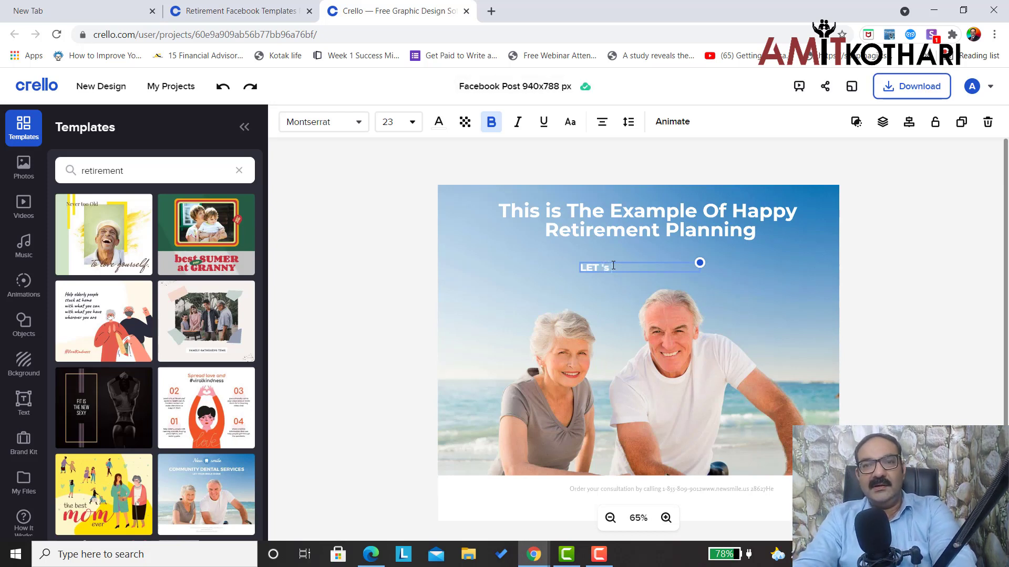
Complete the line below the headline so that it reads "LET 's Take The Wise Step Of Planning"
text(The )
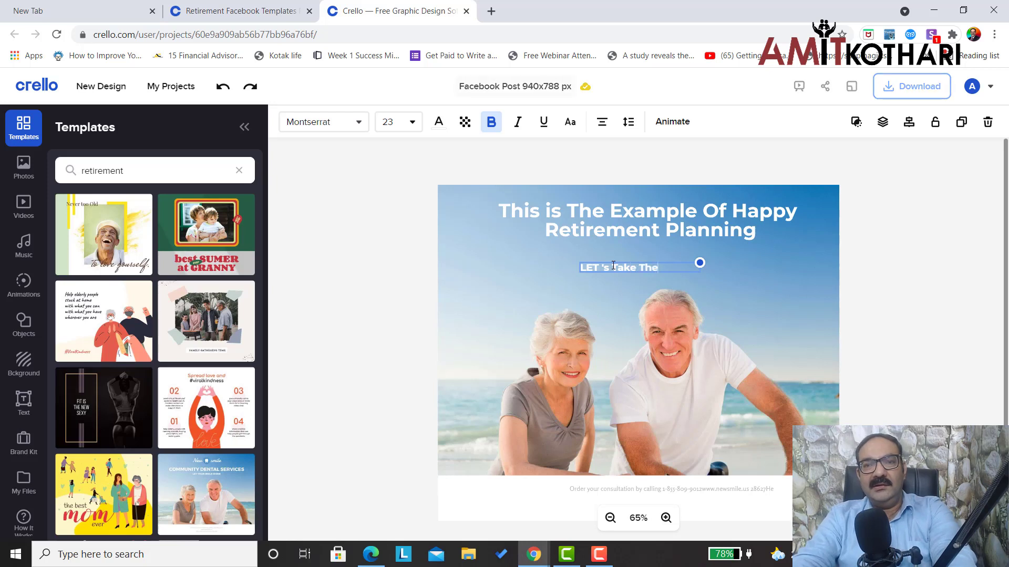
text(W)
text(o)
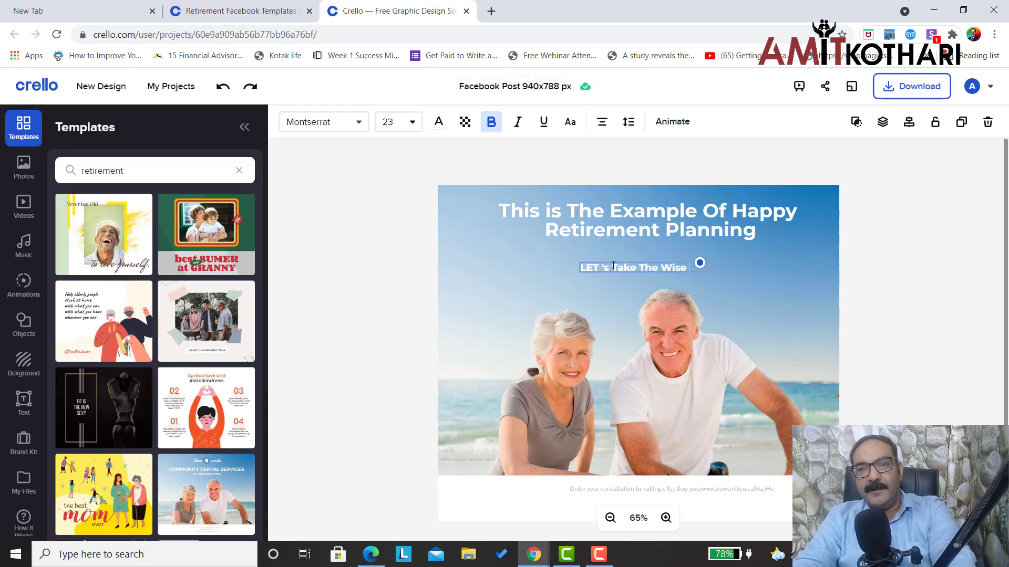
text(se Ste)
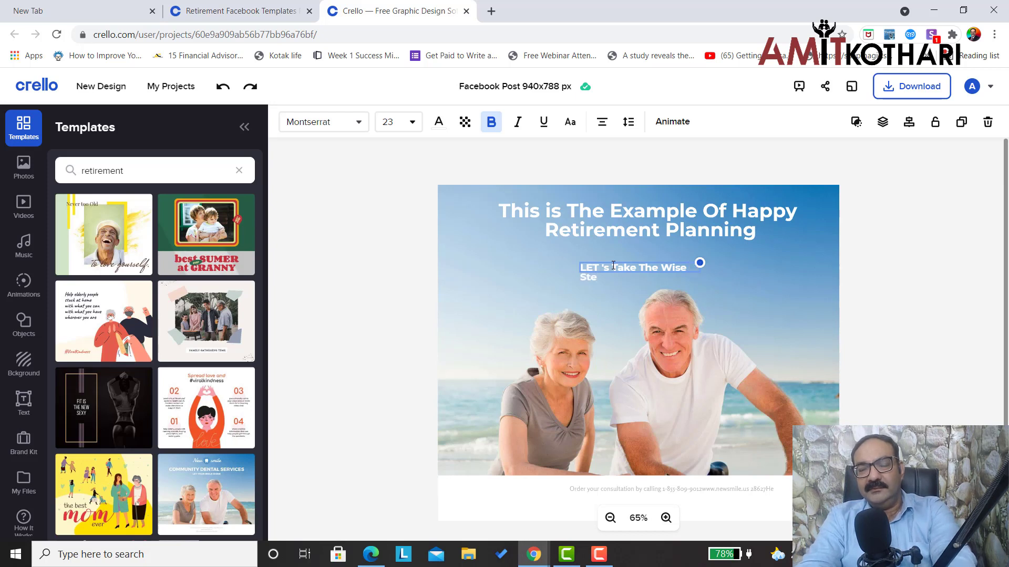
text(p)
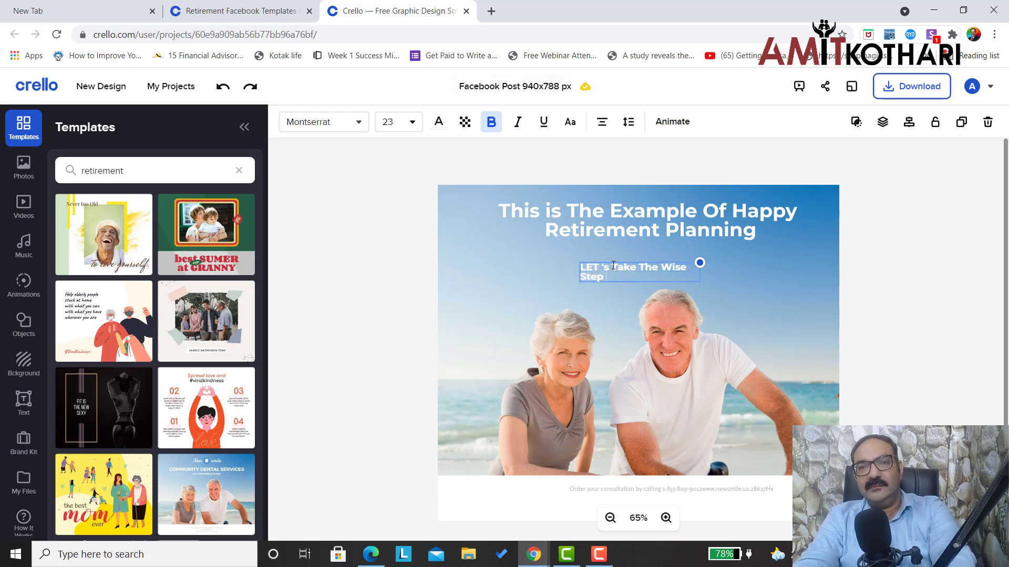
text( Of)
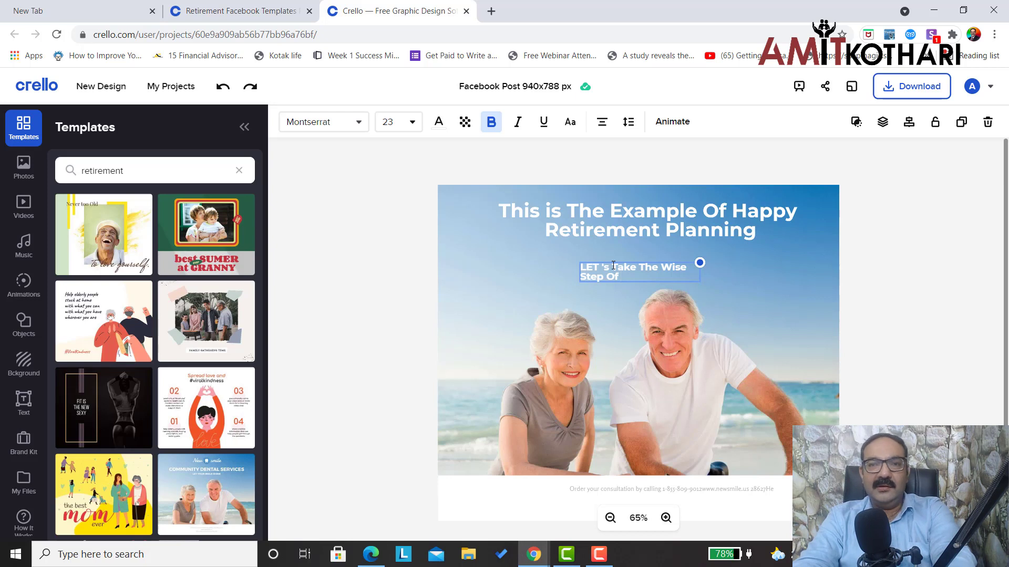
text( P)
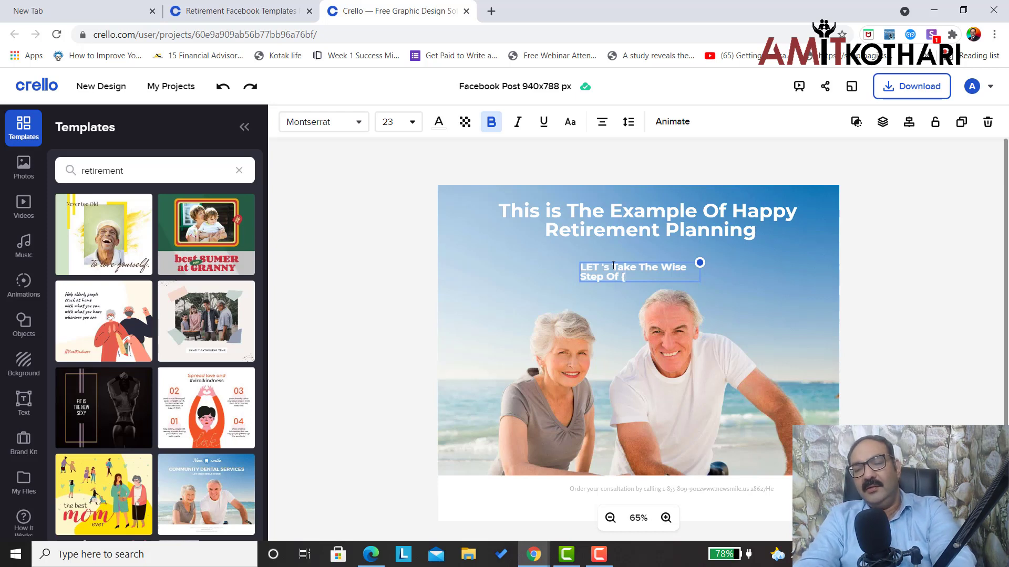
text(lanning)
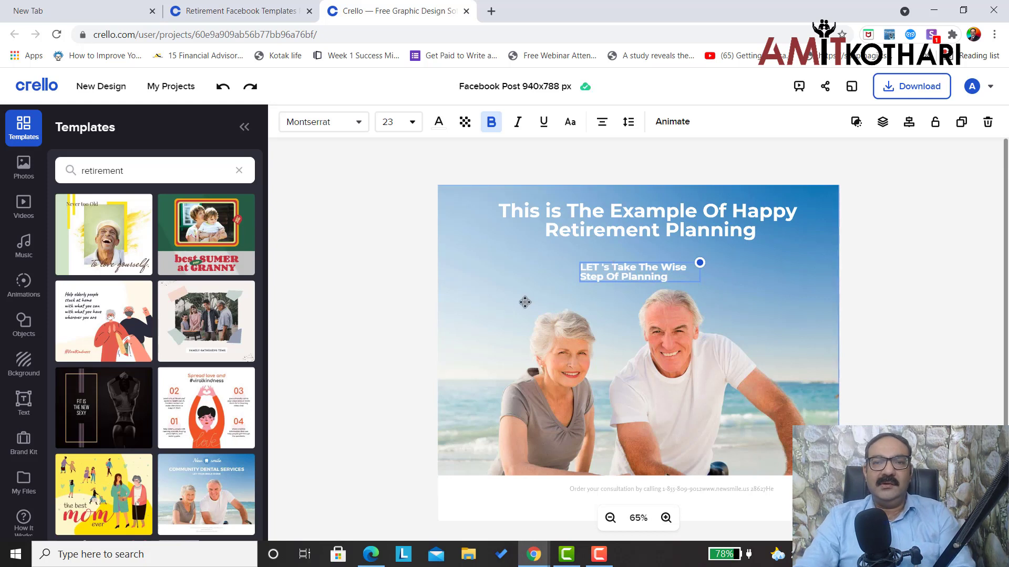
Enlarge the "LET 's Take The Wise Step Of Planning" text to size 25, widen it to a single line and center it under the headline
click(606, 284)
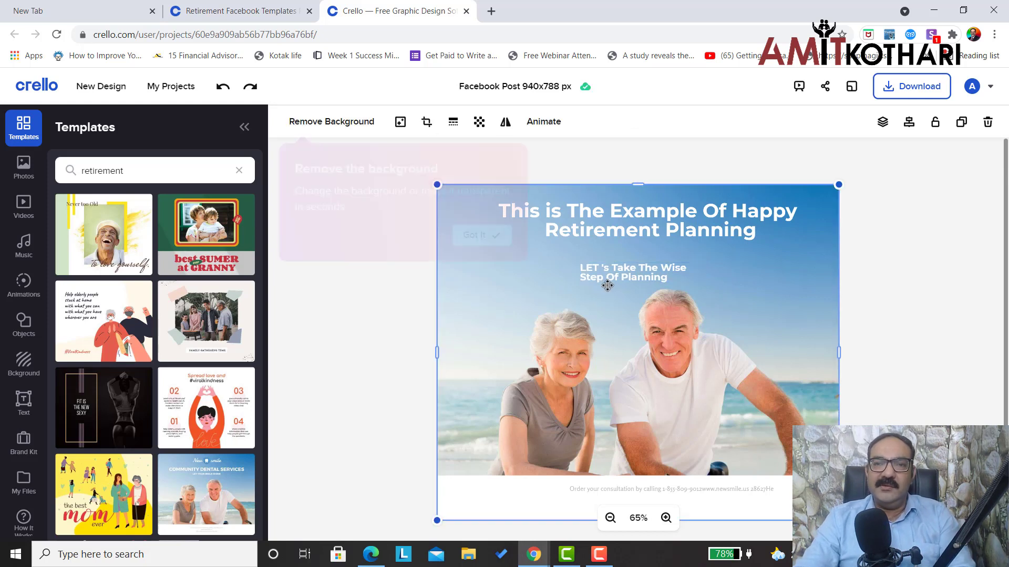
click(641, 270)
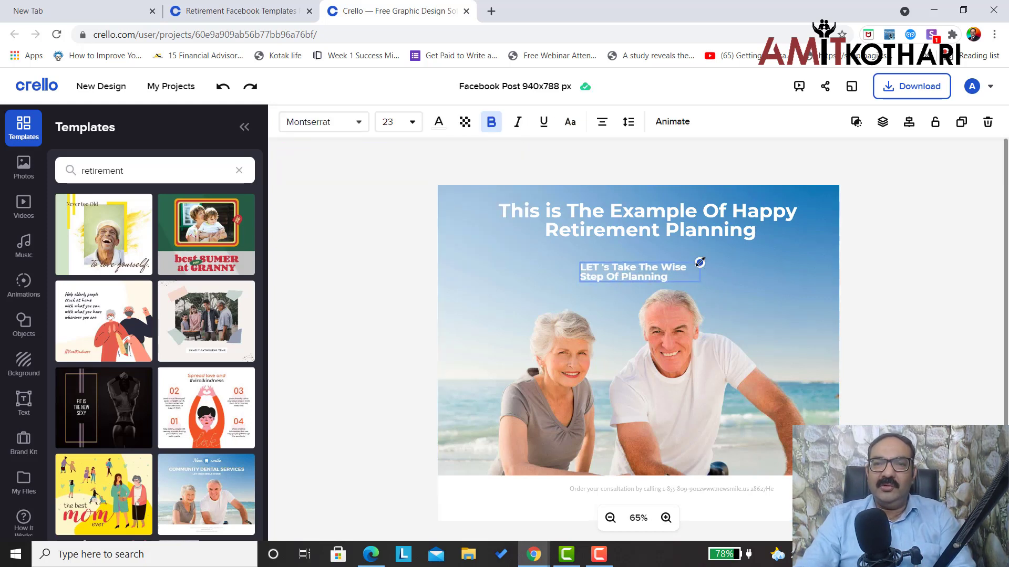
mouse_move(700, 263)
mouse_down()
mouse_move(743, 266)
mouse_move(714, 271)
mouse_up()
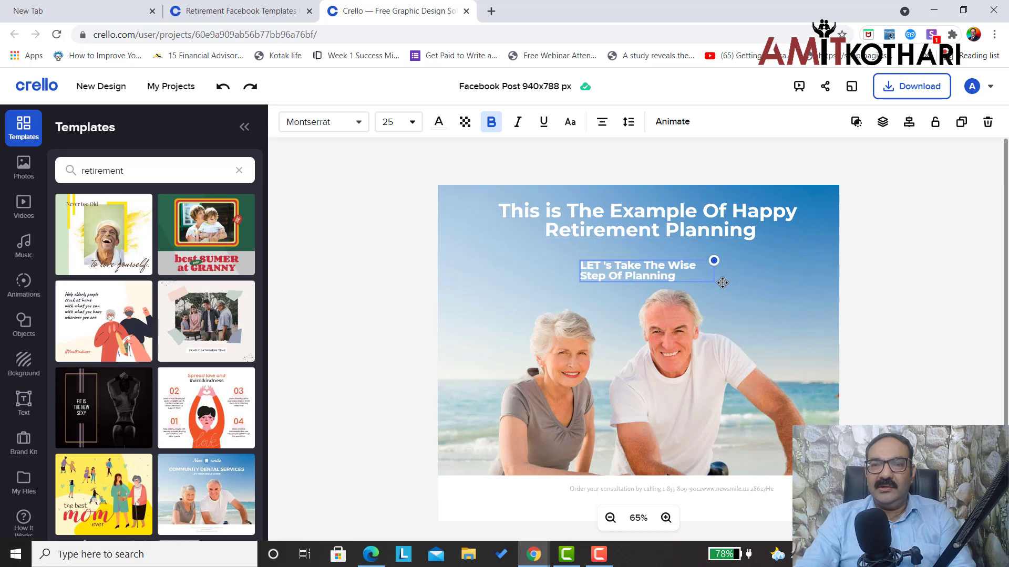
drag(718, 283, 805, 269)
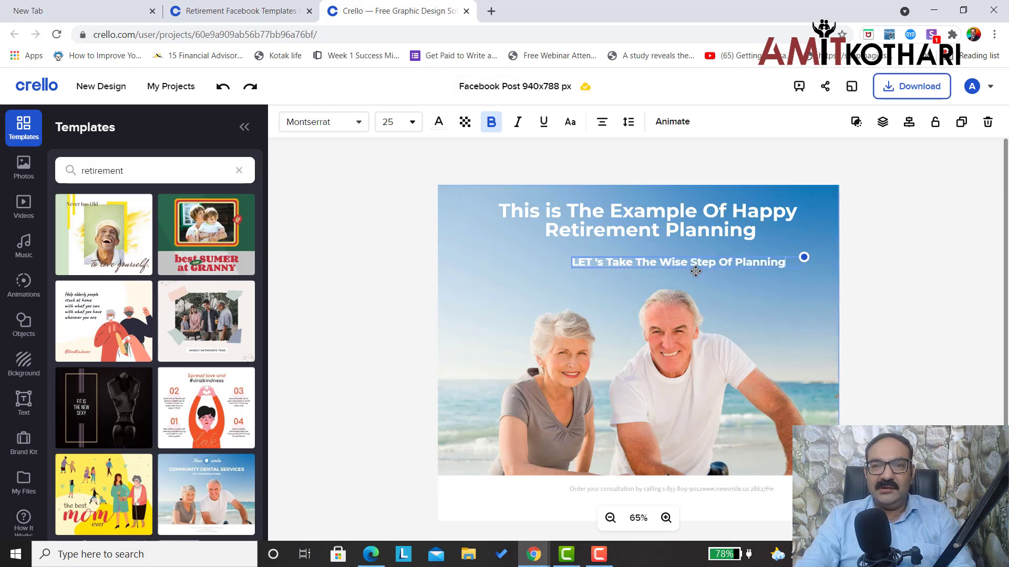
drag(691, 261, 657, 269)
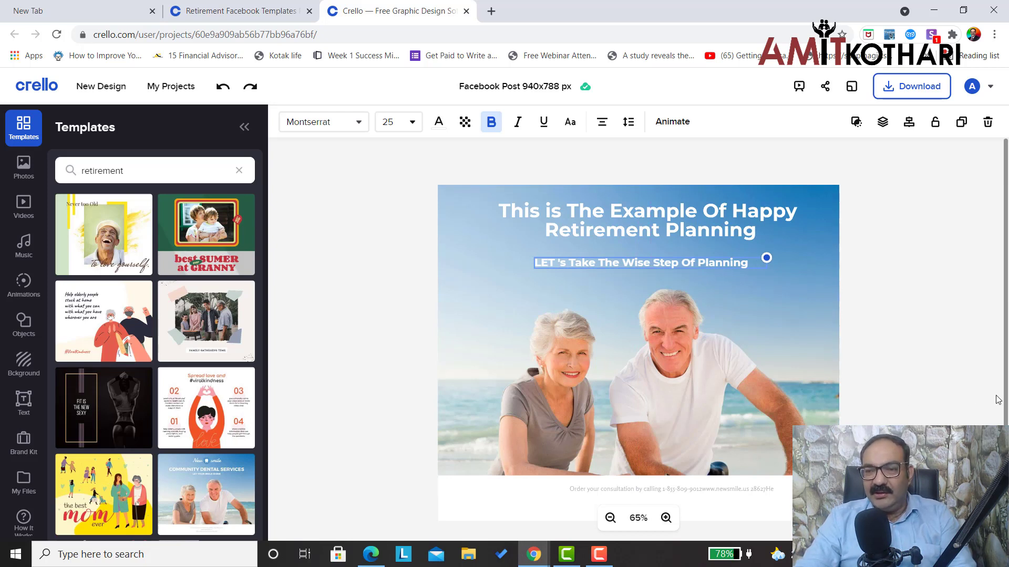
click(1007, 413)
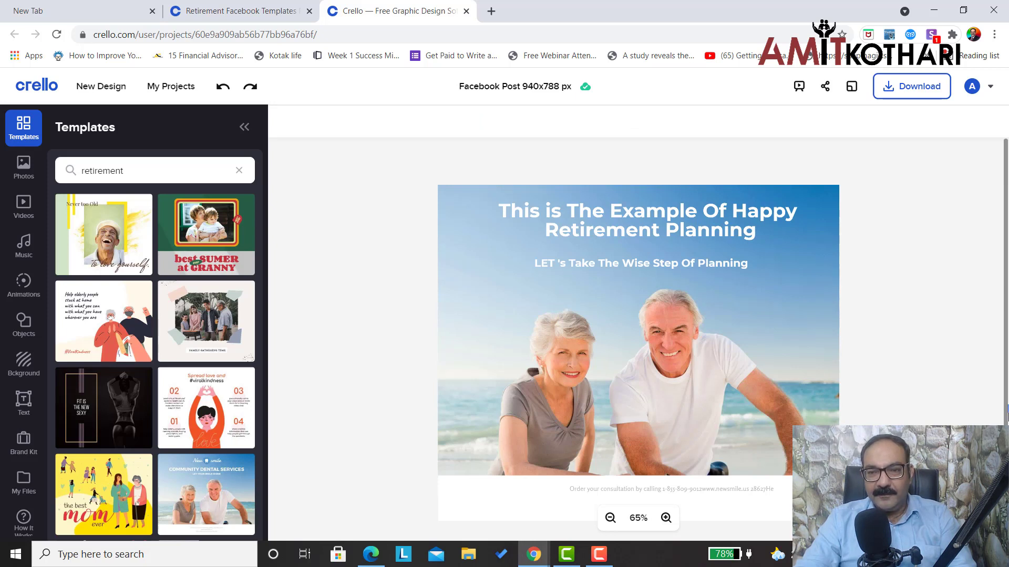
Replace the consultation phone line and website address in the small footer text with "Click The"
click(575, 490)
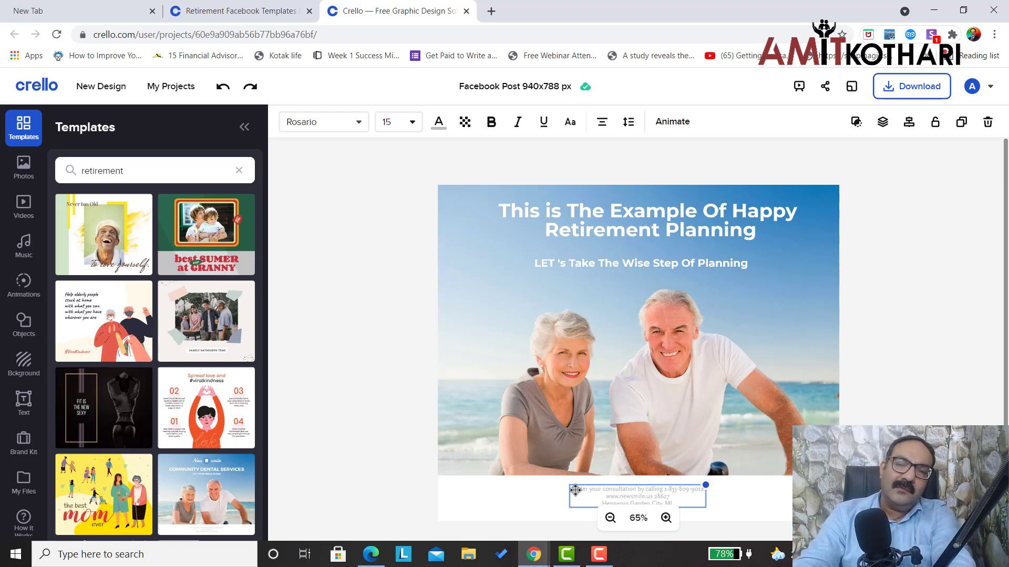
double_click(576, 490)
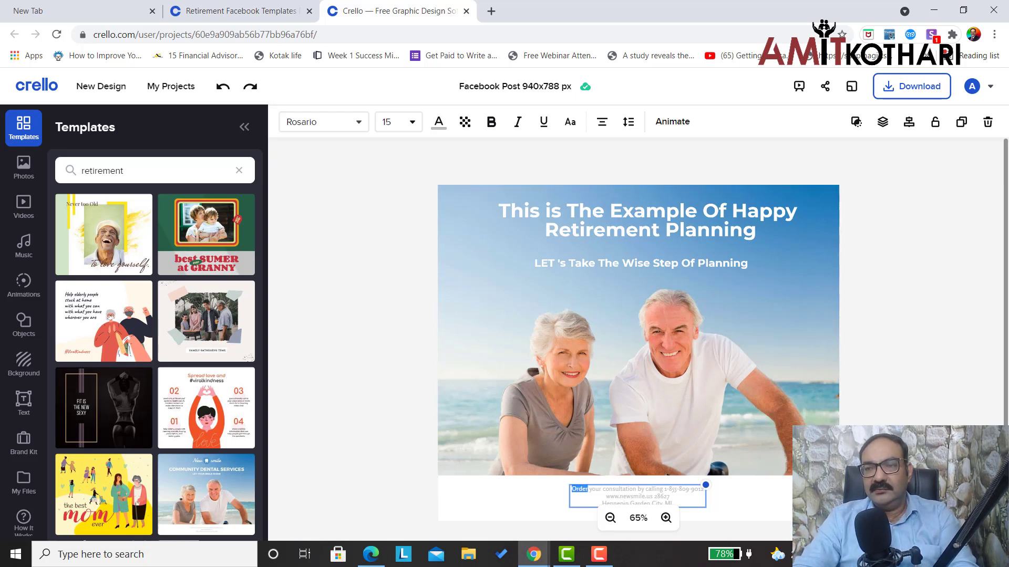
scroll(596, 450, down, 2)
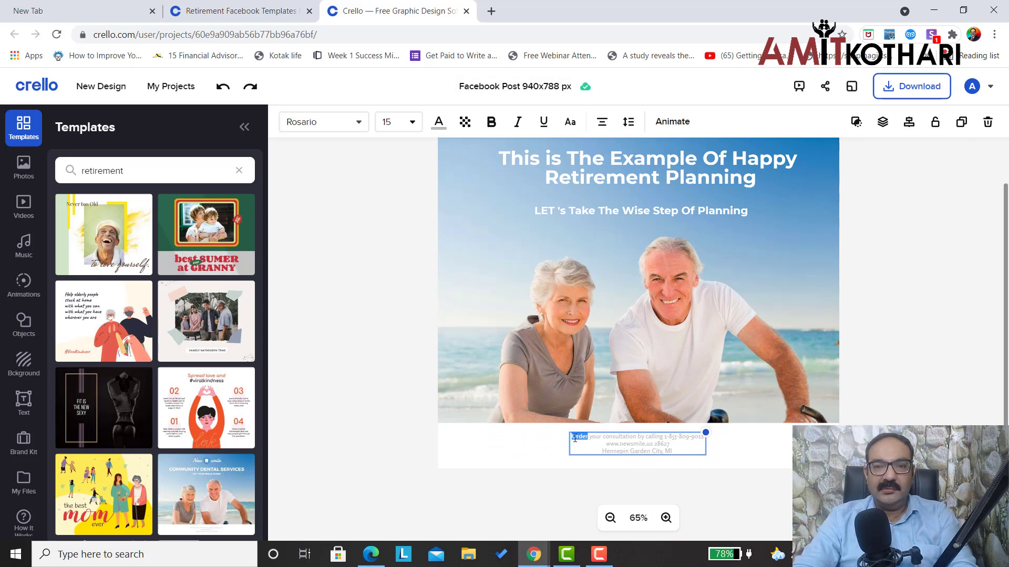
drag(575, 439, 653, 446)
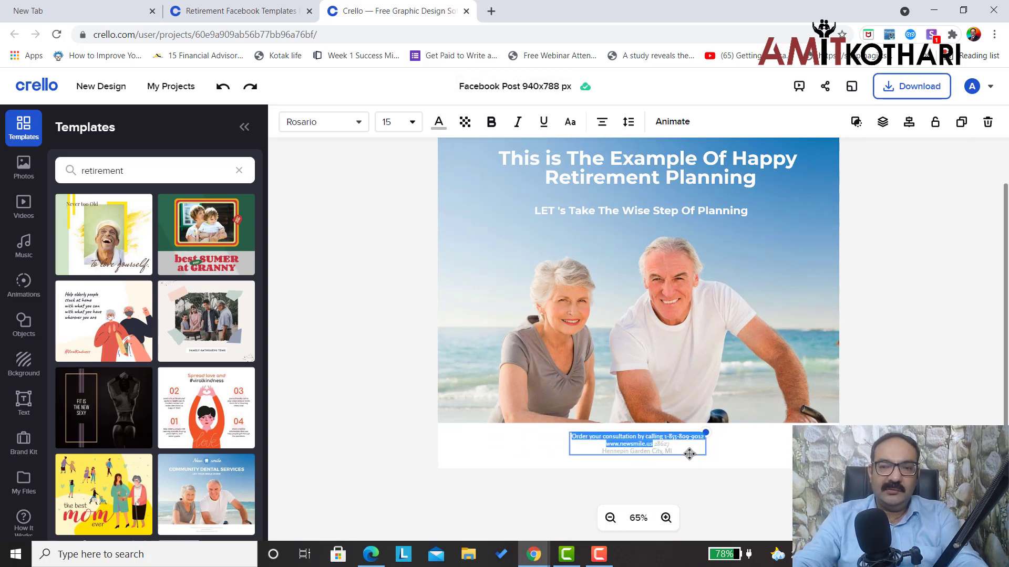
key(BackSpace)
text(Click)
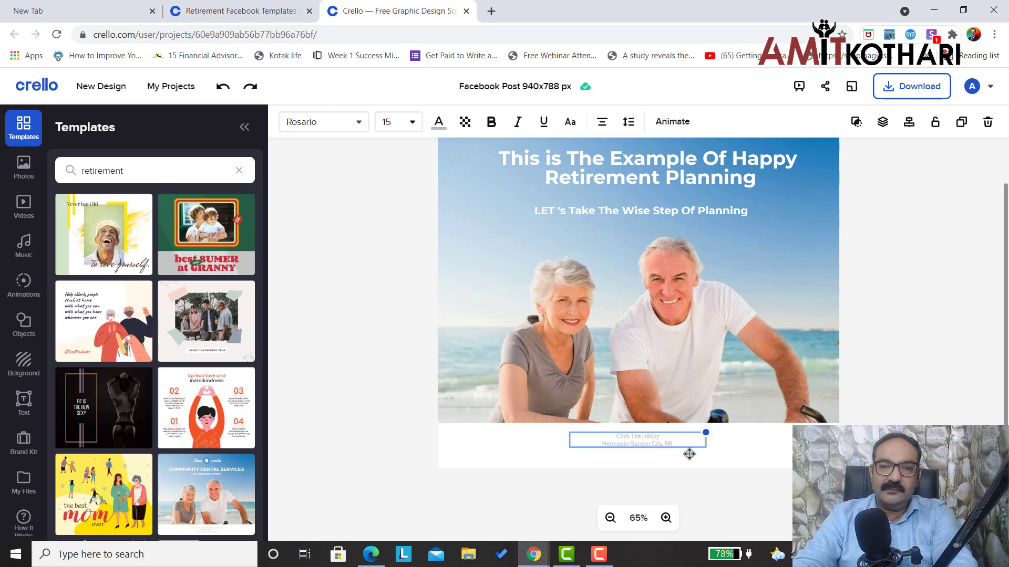
text( The K)
key(BackSpace)
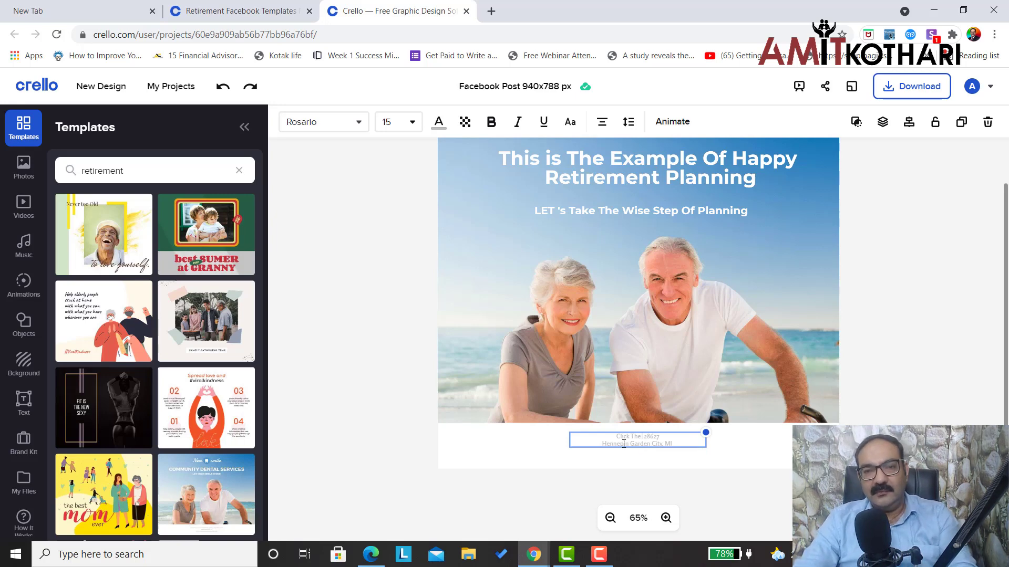
Clear all remaining text from the footer text box, including "Click The" and the postal address
click(666, 518)
click(666, 518)
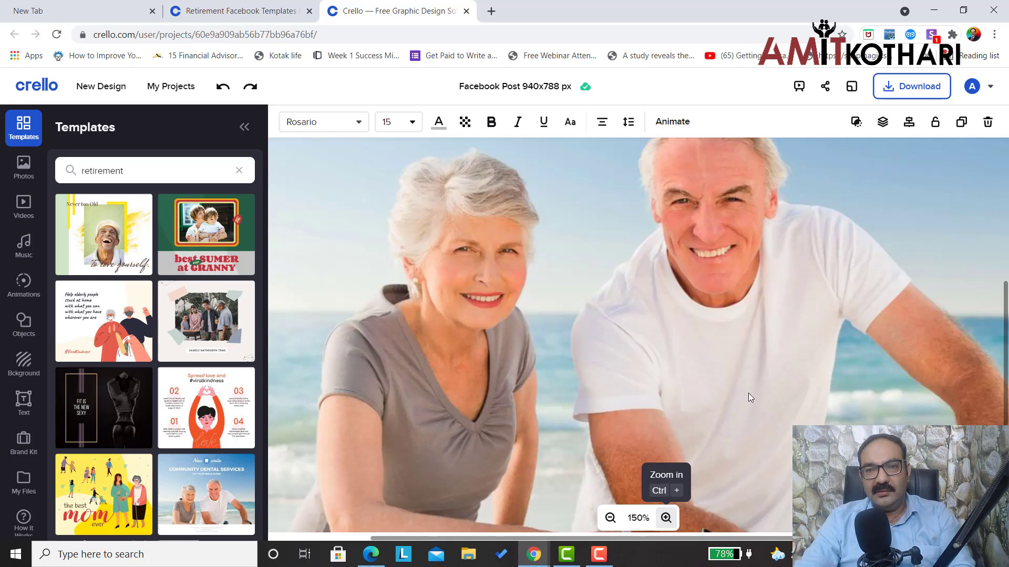
click(610, 518)
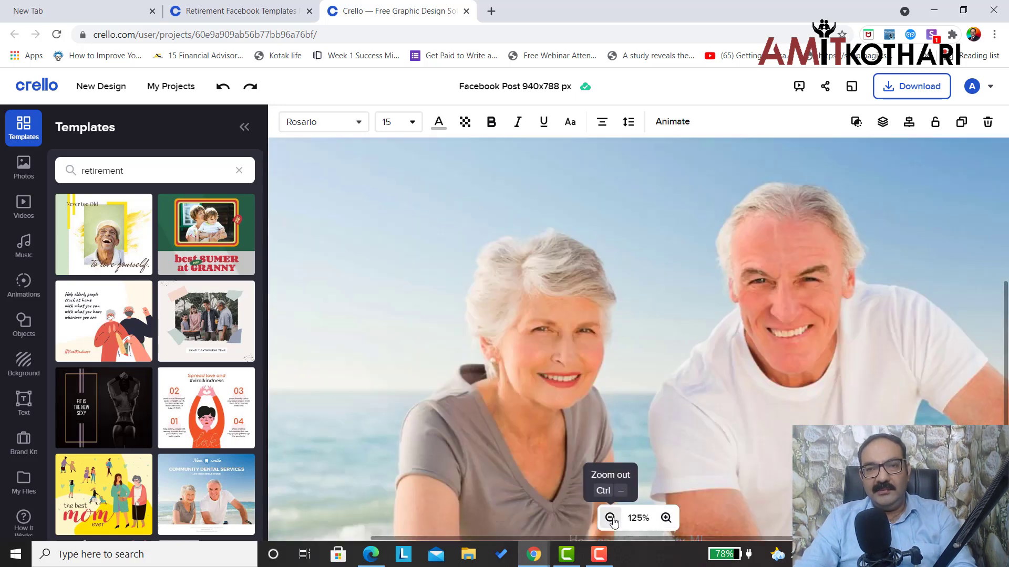
click(610, 518)
click(610, 518)
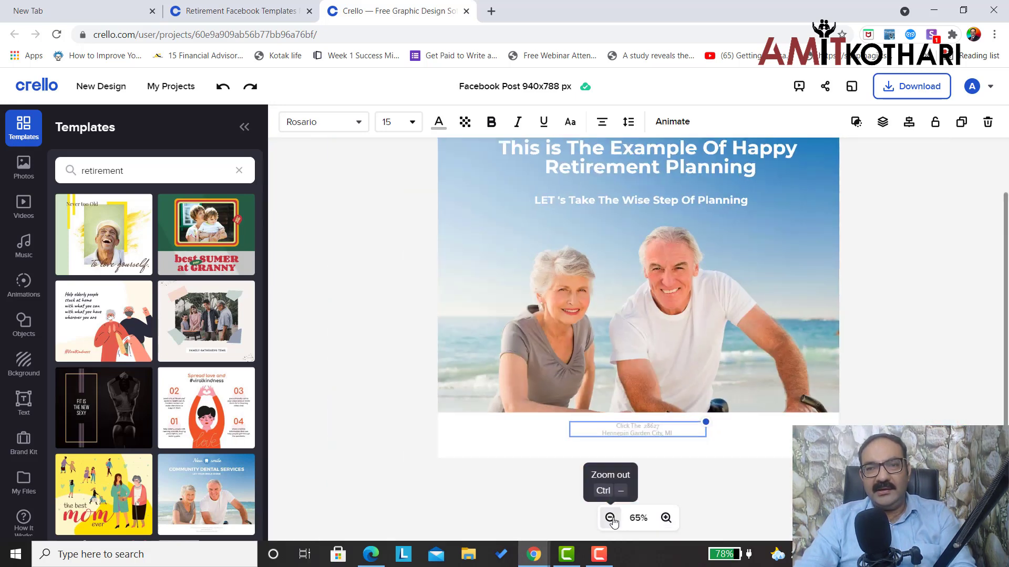
click(667, 432)
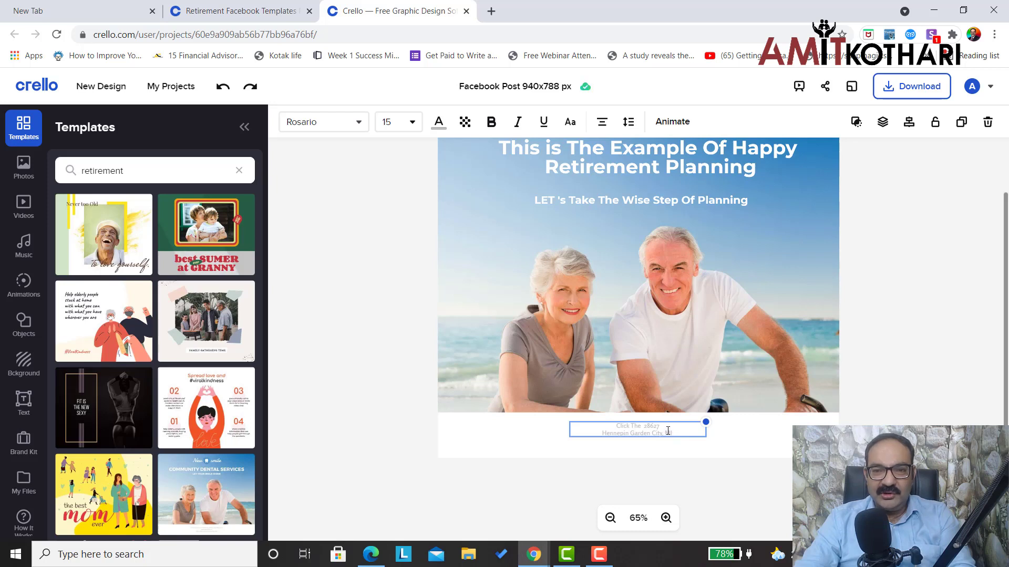
drag(667, 432, 622, 426)
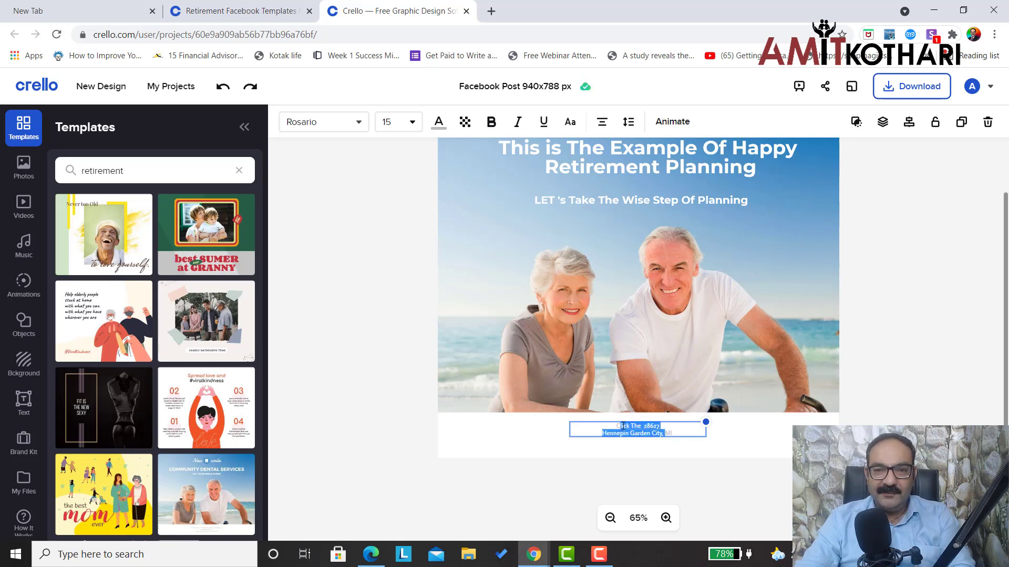
key(BackSpace)
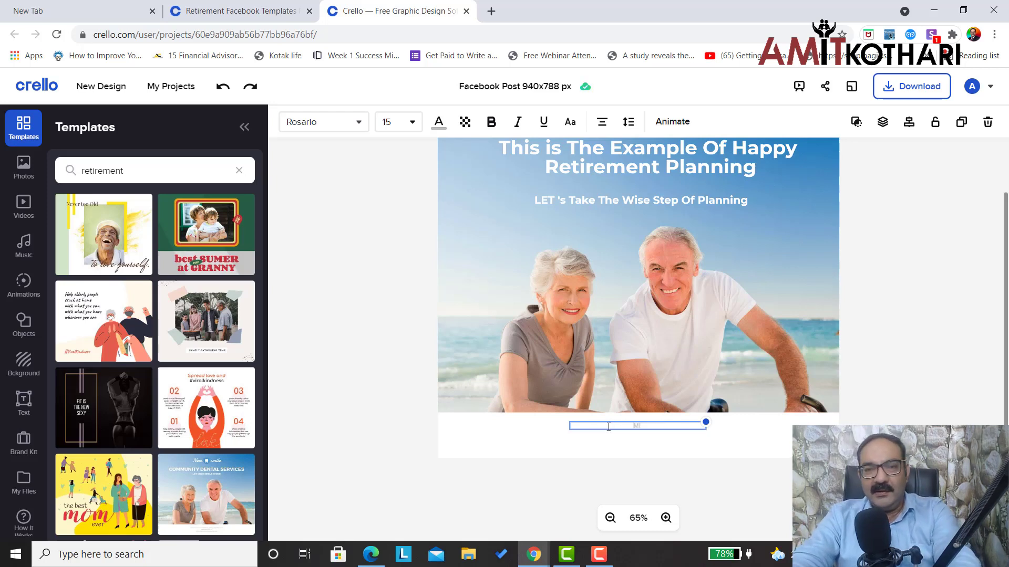
key(Delete)
key(Delete)
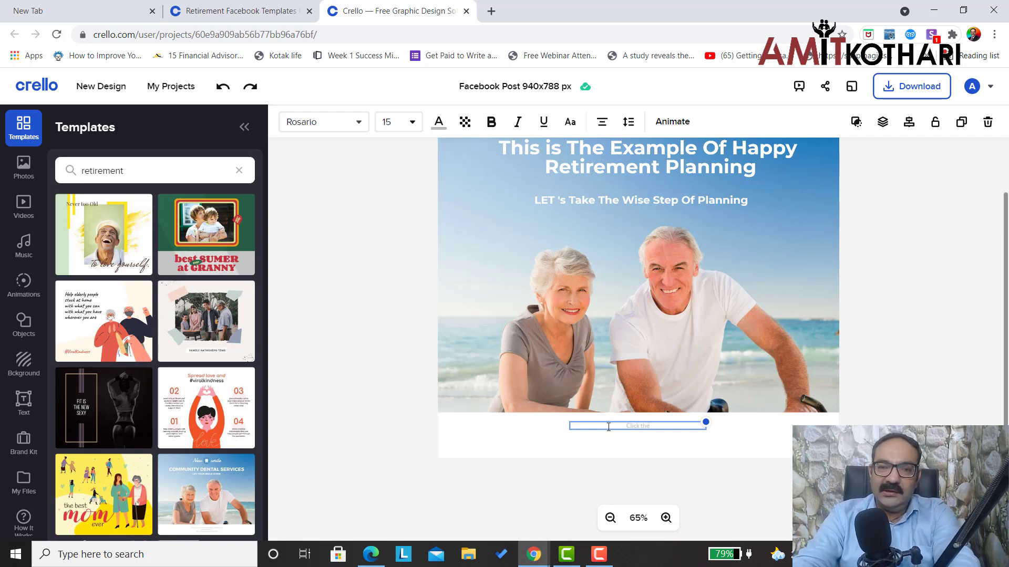
Enter "Click the Link Below To Get Free" in the emptied footer text box
text(Click the Link)
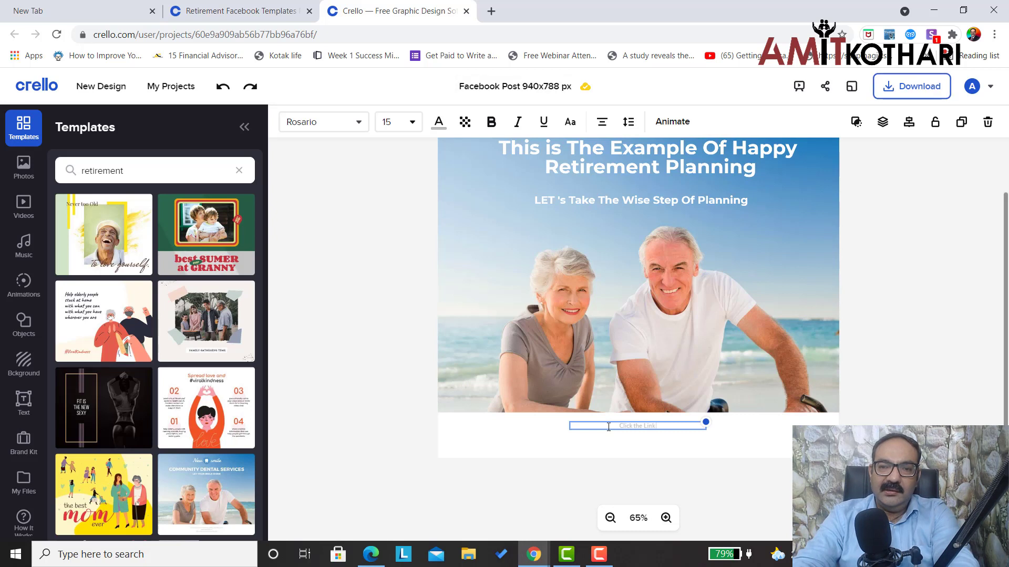
text( Bew)
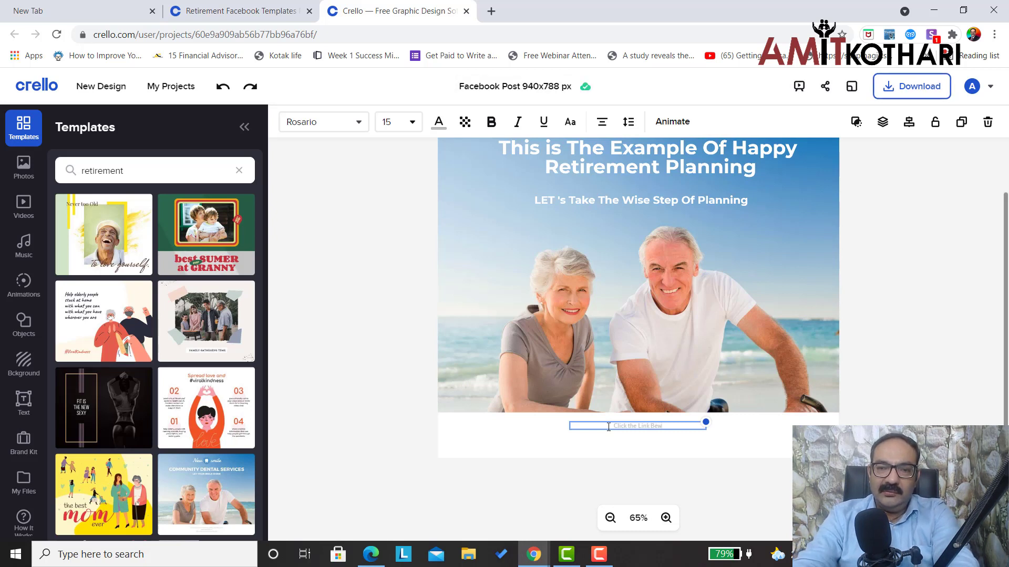
key(BackSpace)
text(low t)
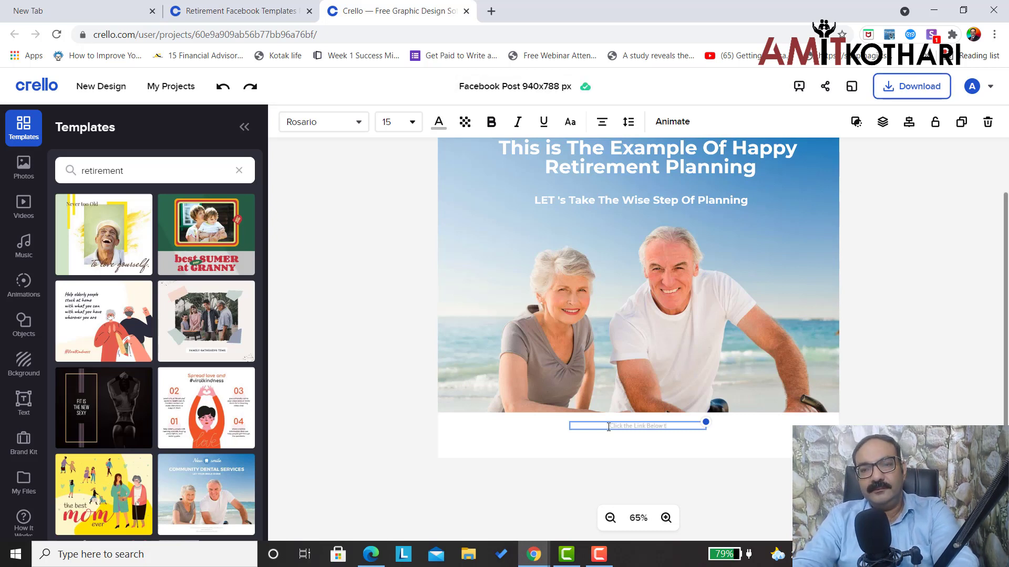
text(o Ge)
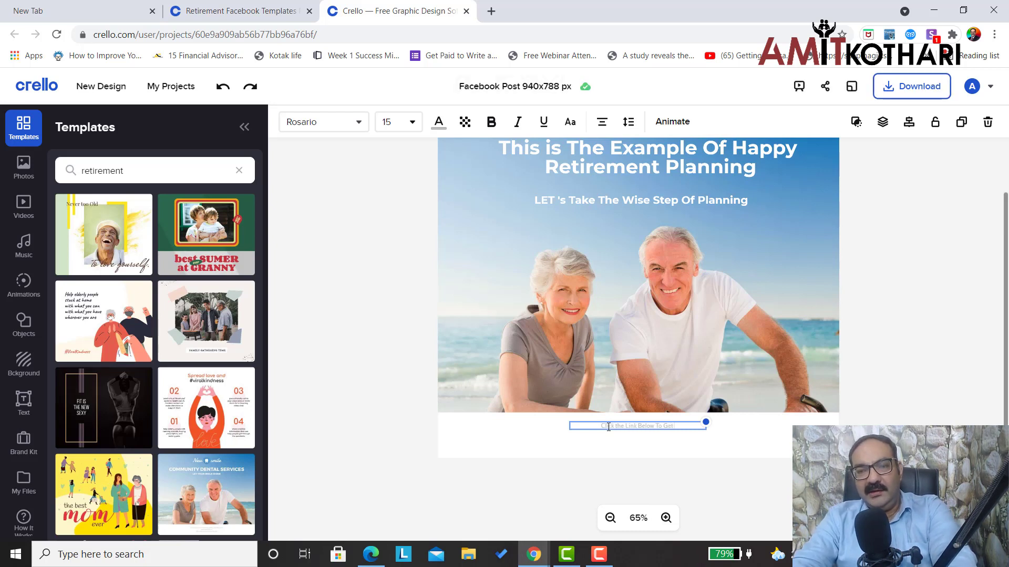
text(t Free)
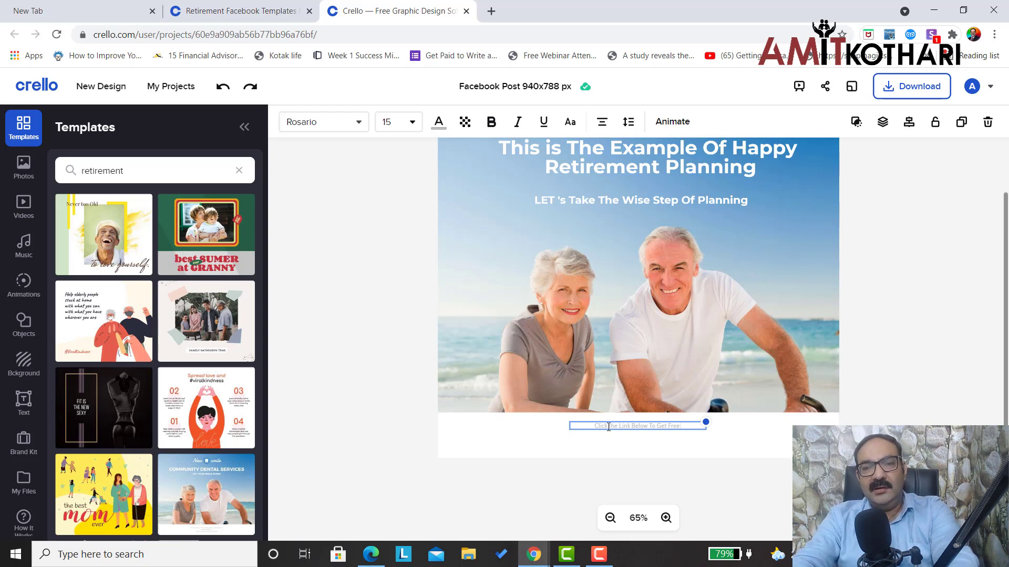
Complete the footer line with "Ebook On Happy Retirment" after the word "Free"
text( Ebok)
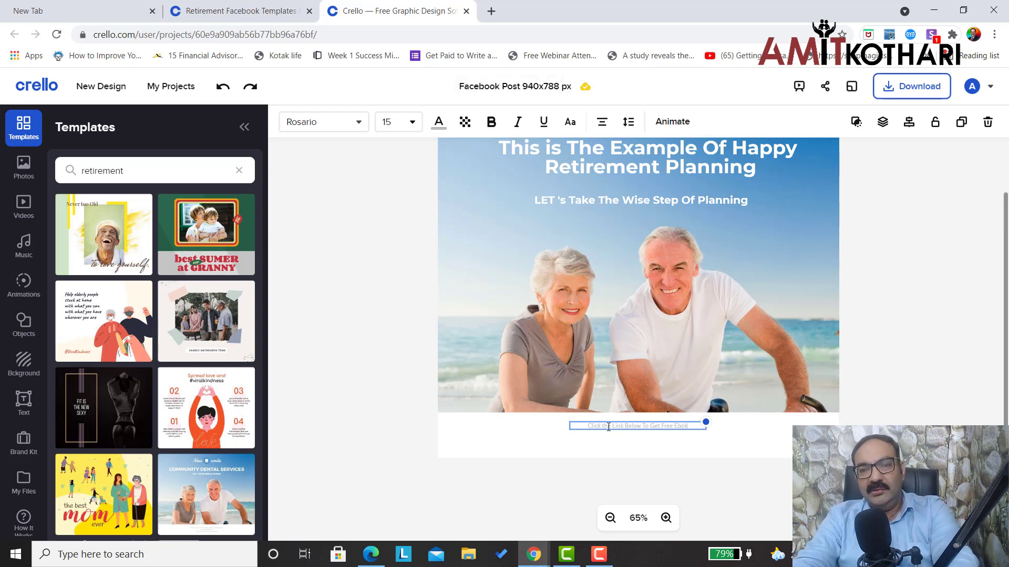
text(k)
key(BackSpace)
key(BackSpace)
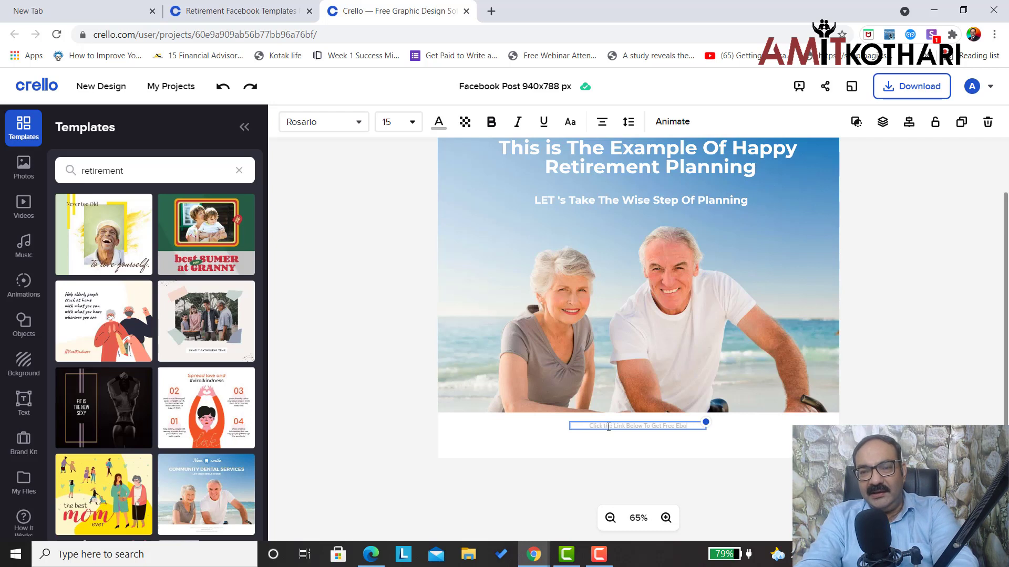
text(ok)
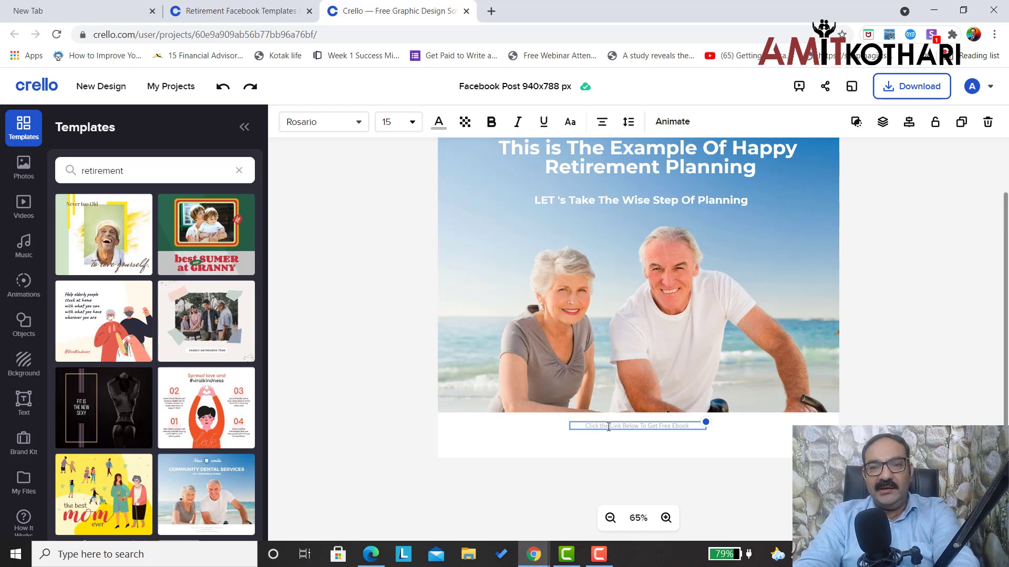
text(On)
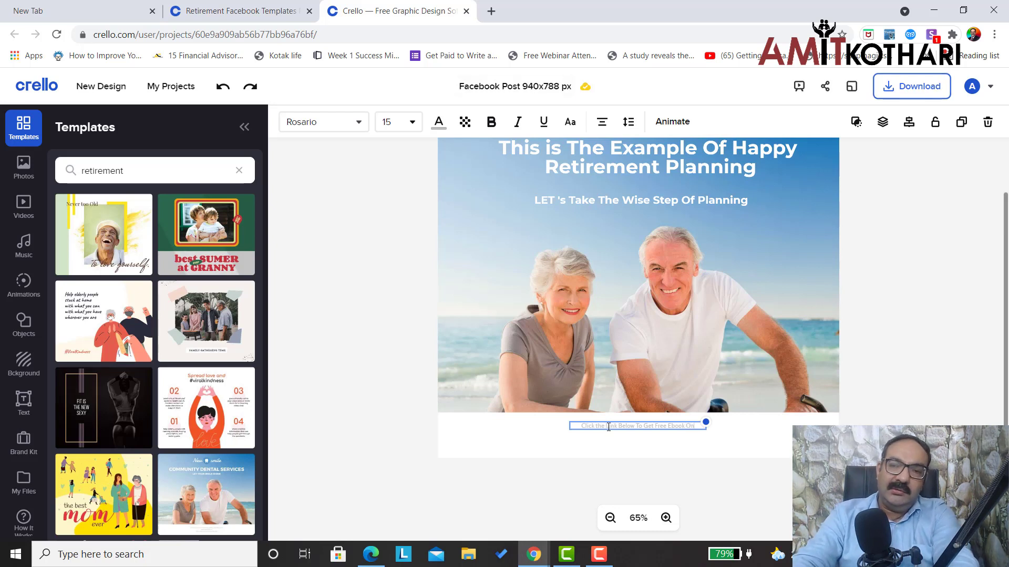
text( Happy)
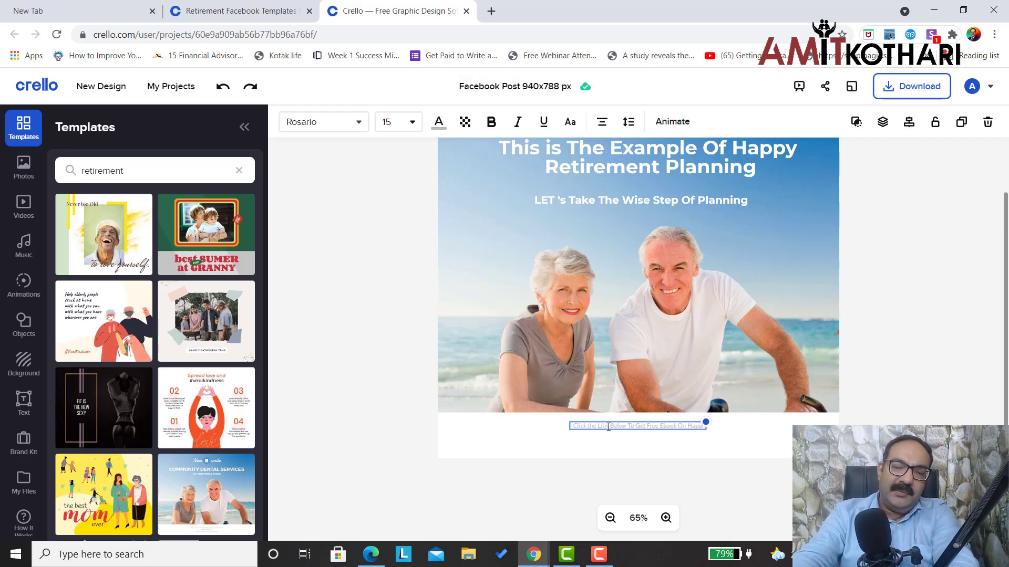
text( Reti)
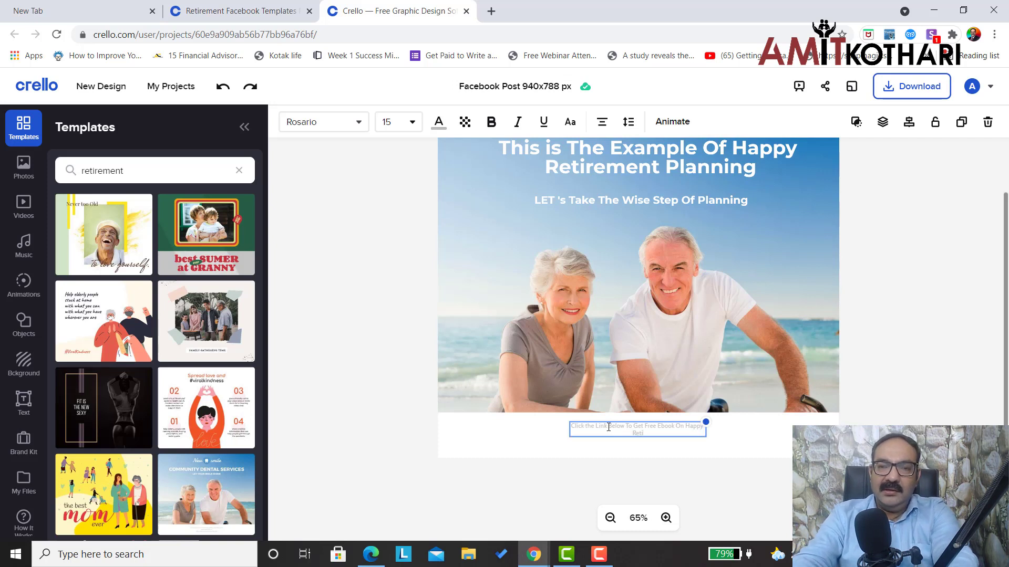
text(rment)
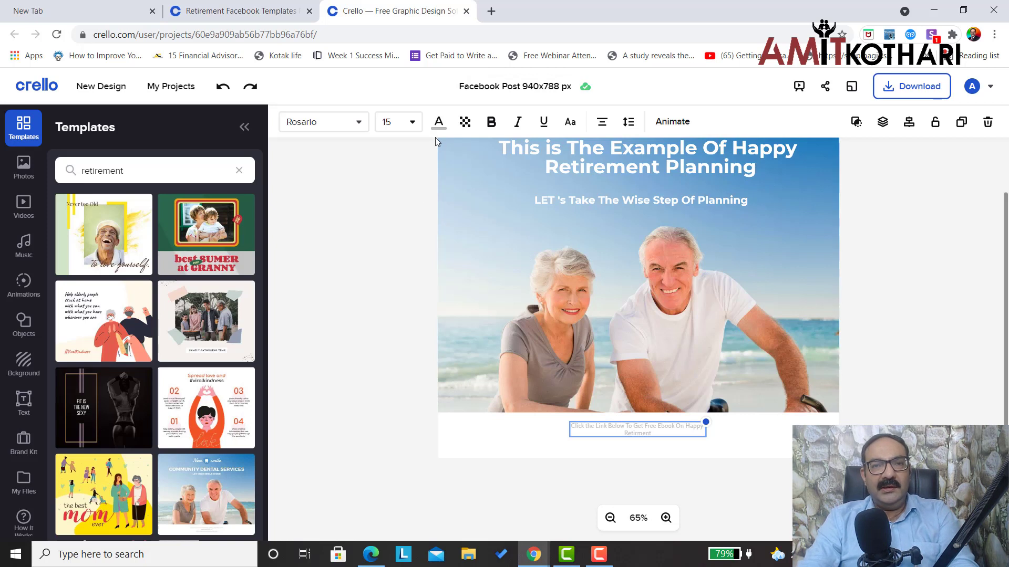
Increase the font size of the footer call-to-action text to 30
click(412, 125)
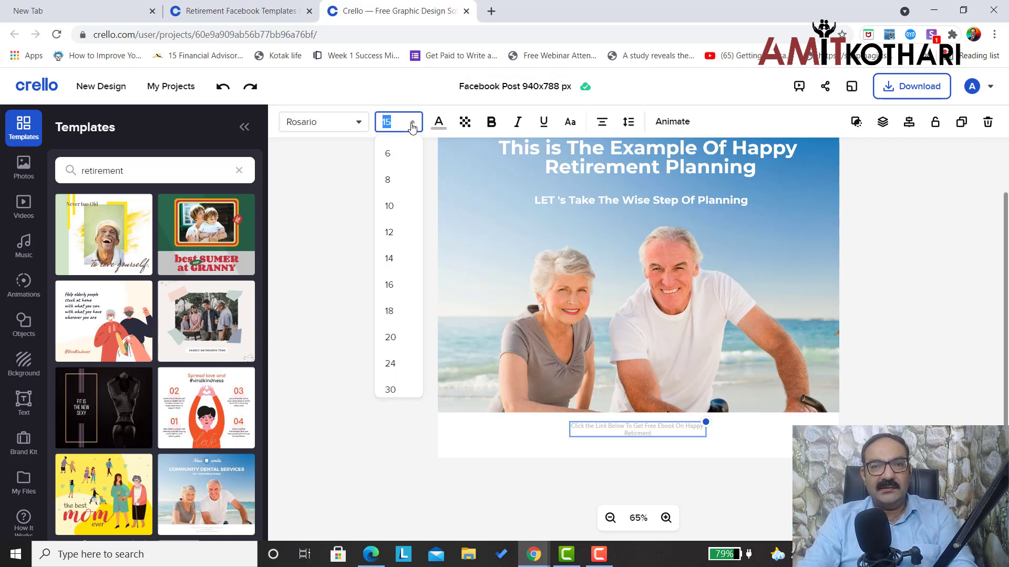
click(395, 317)
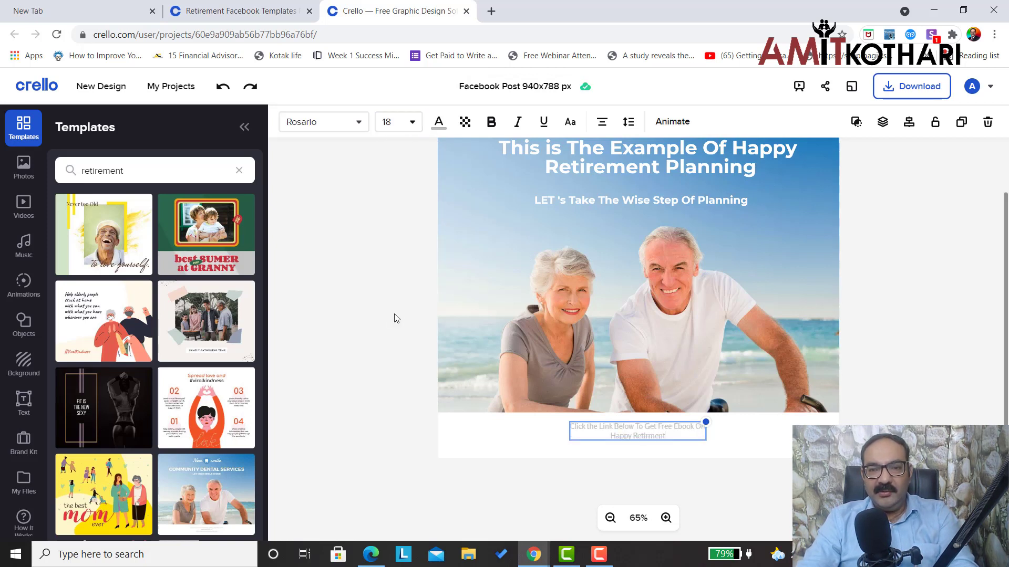
click(408, 123)
click(391, 363)
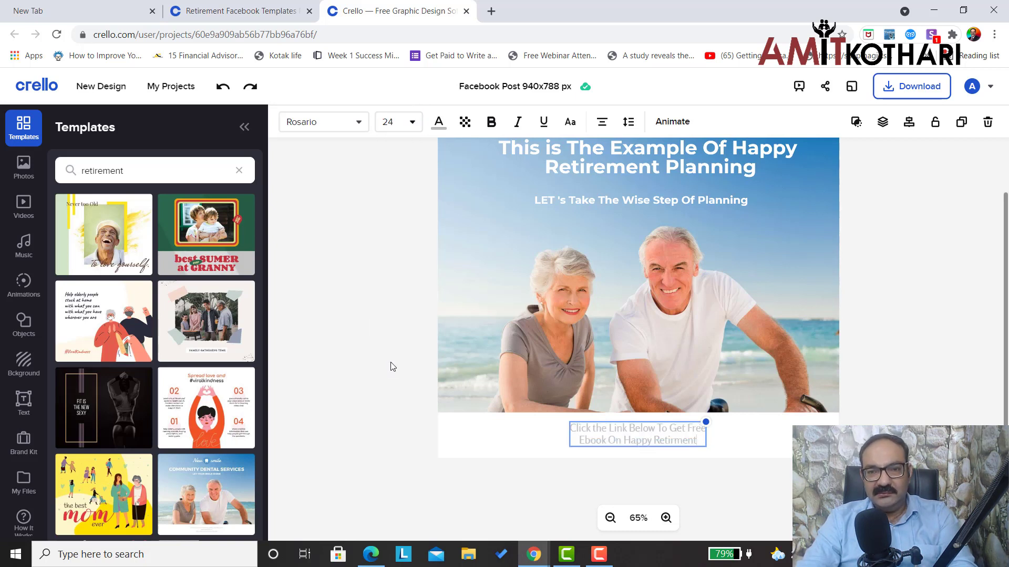
click(410, 124)
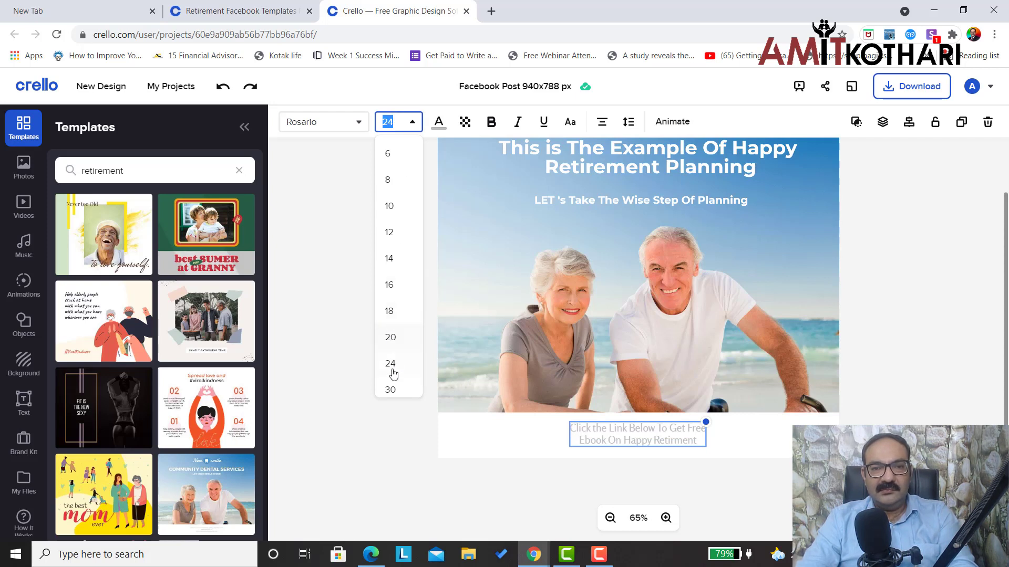
click(390, 389)
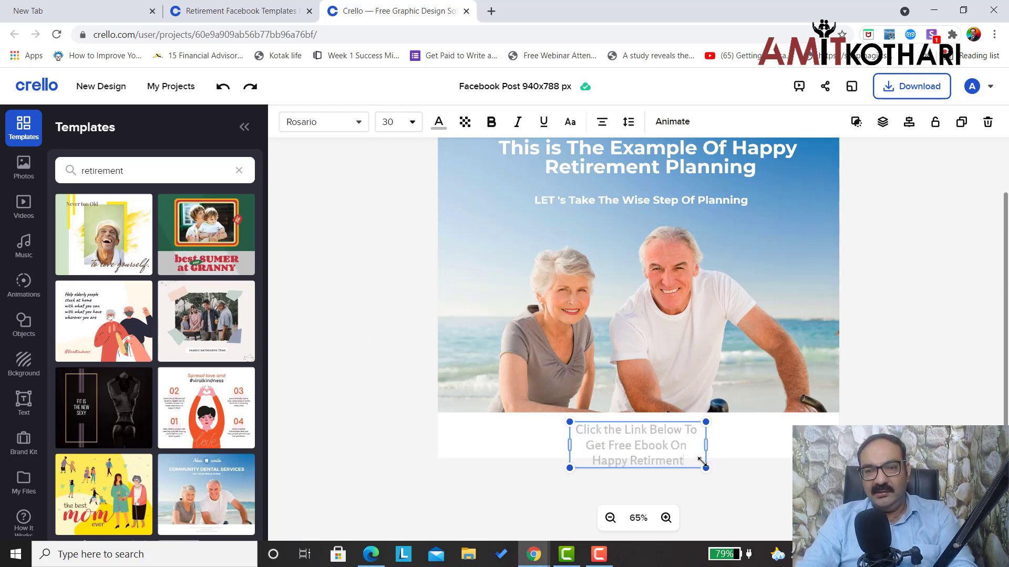
Scale the footer text up to size 44, widen its box to the full post width and fit it in the white strip below the photo
drag(706, 468, 839, 458)
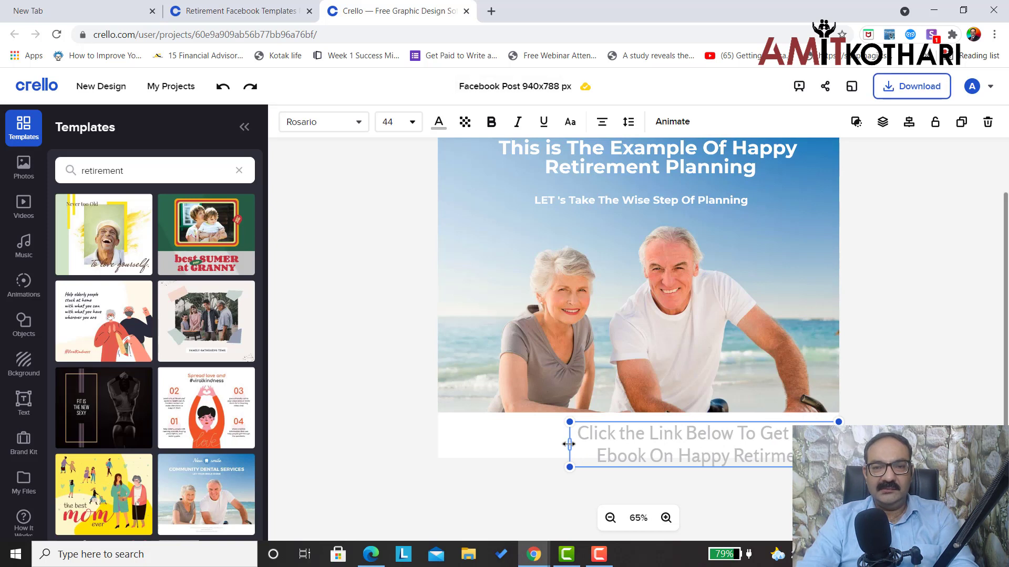
drag(569, 445, 425, 437)
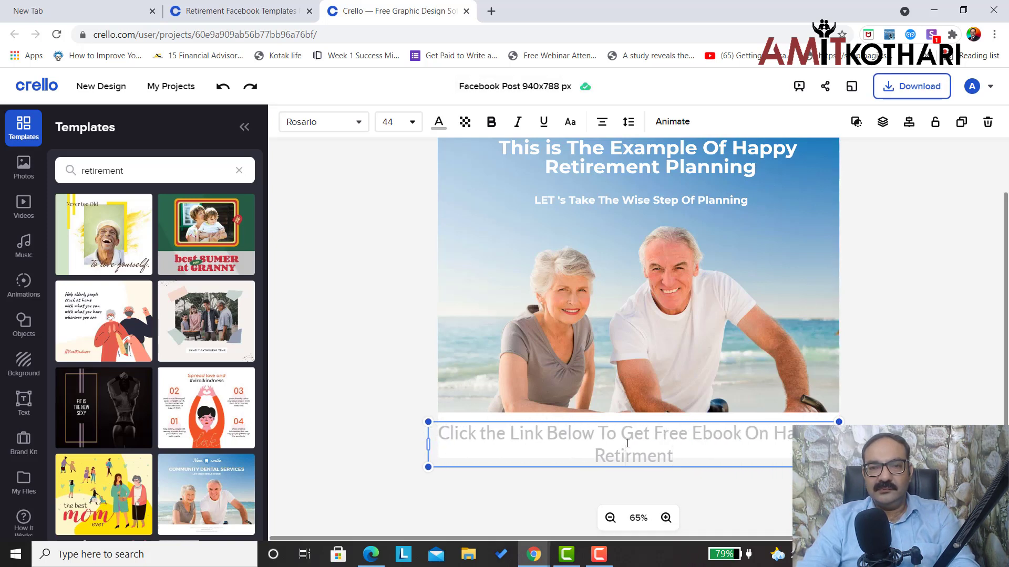
drag(626, 456, 628, 438)
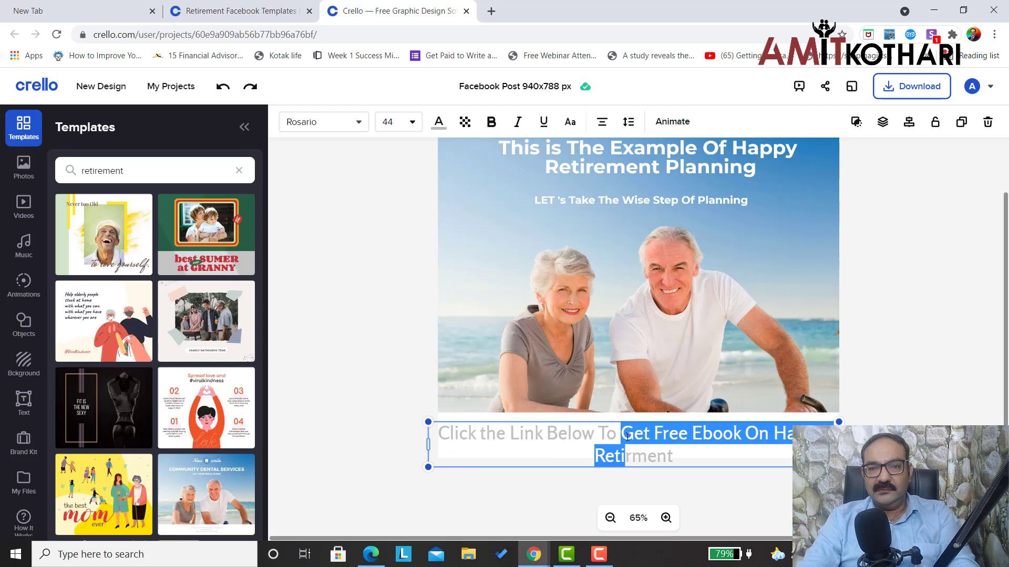
click(459, 367)
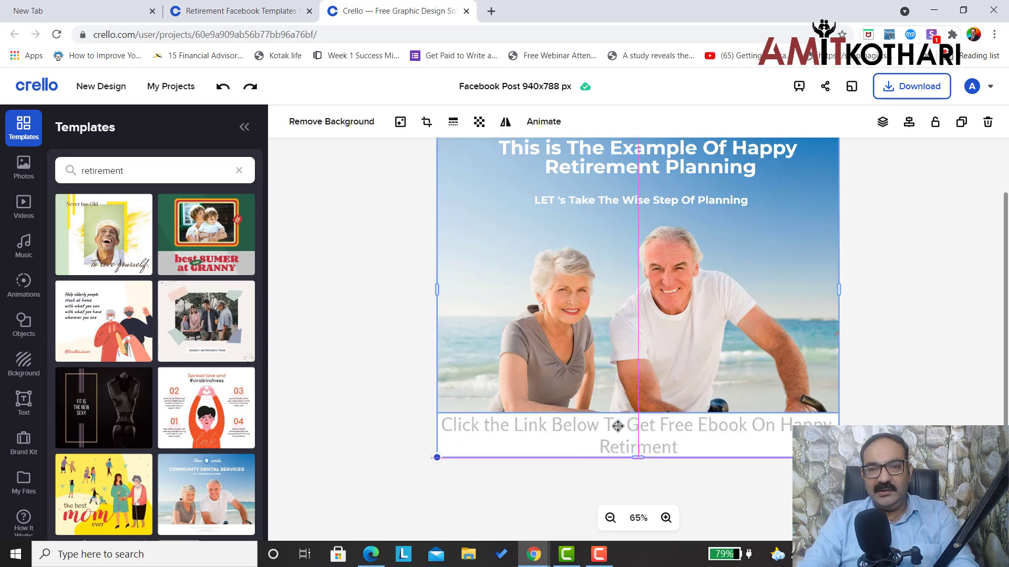
Correct "Retirment" to "Retirement" in the footer text and start a new line before "Happy"
click(636, 444)
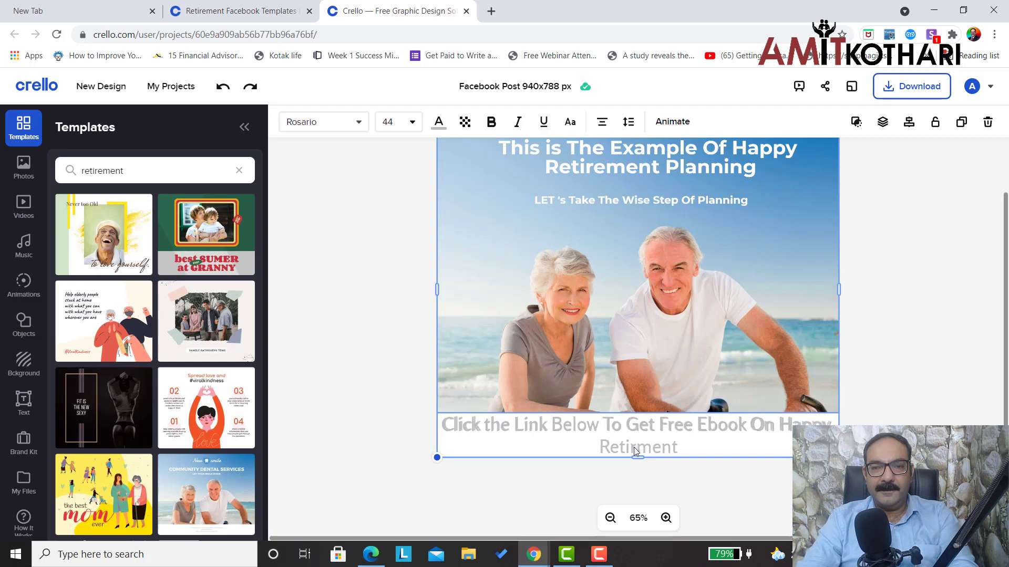
text(e)
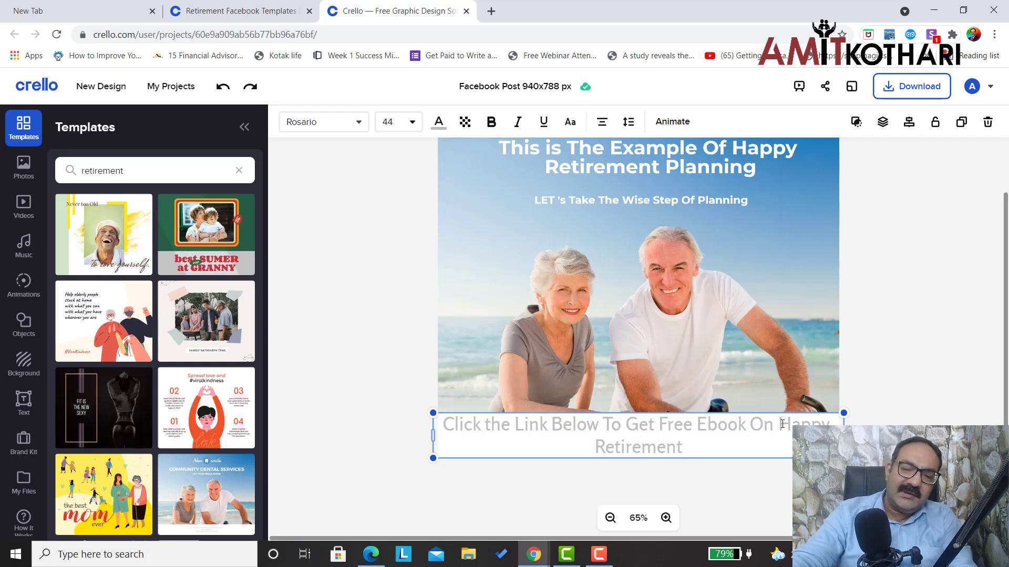
key(Return)
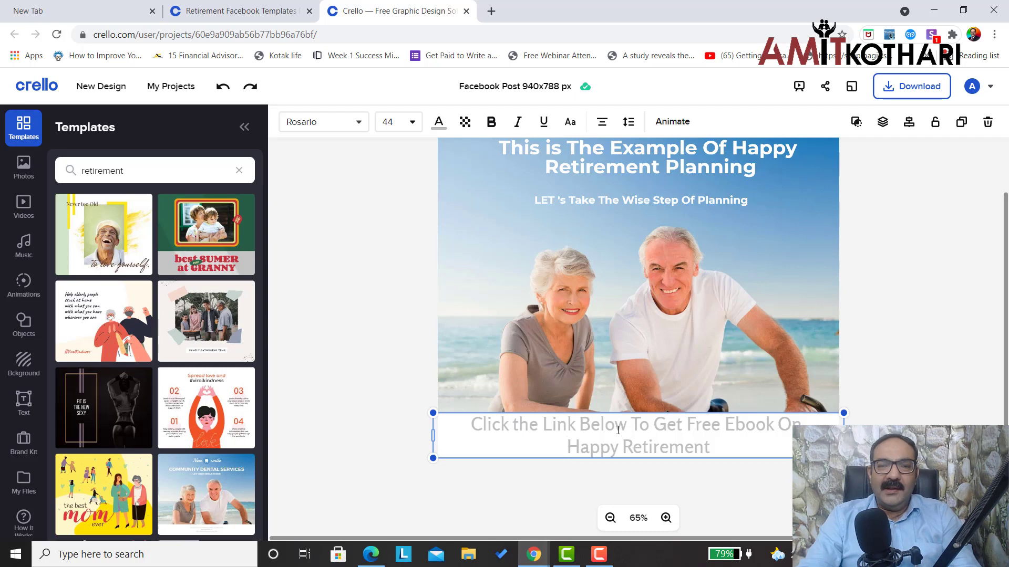
click(747, 448)
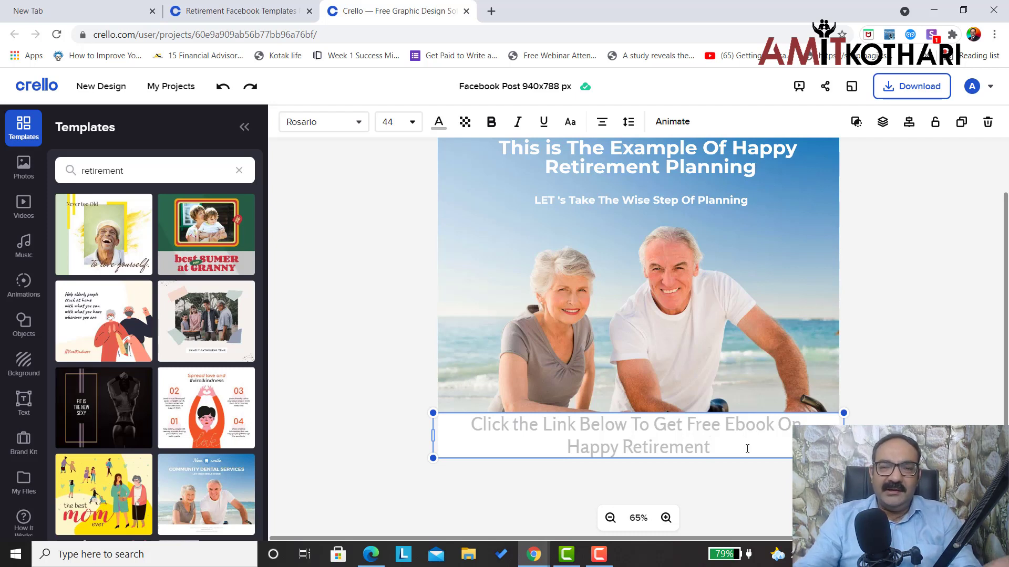
Delete the words "Free Ebook" from the first line of the footer text
click(690, 425)
key(BackSpace)
key(Delete)
key(Delete)
key(Delete)
key(Delete)
key(Delete)
key(Delete)
key(Delete)
key(Delete)
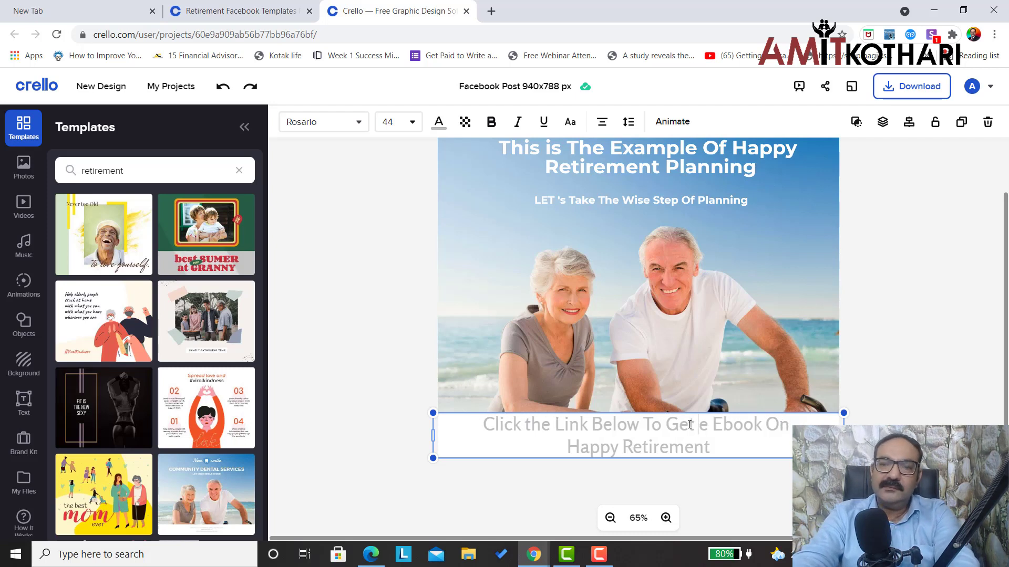
key(Delete)
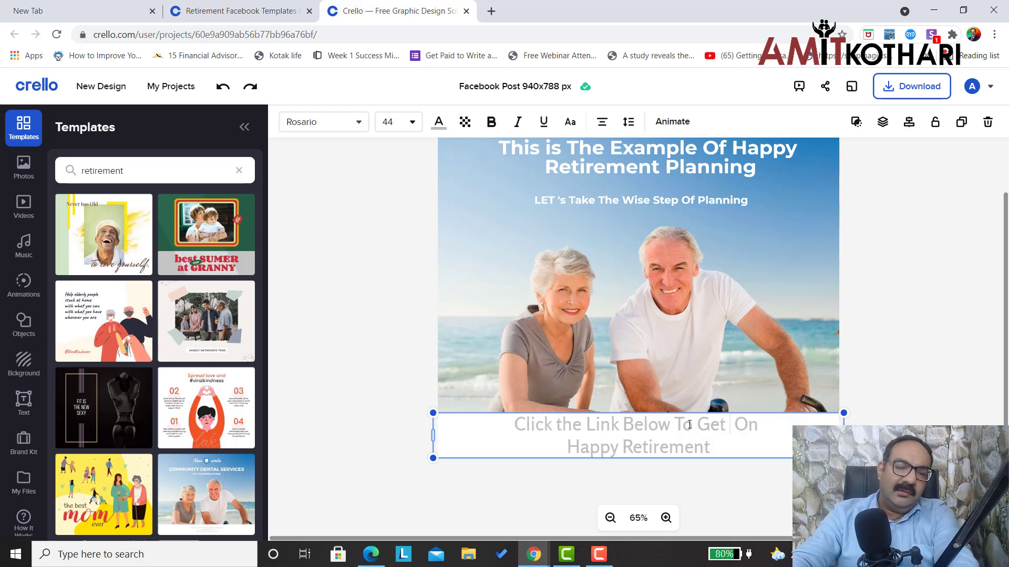
Insert "In My Free Pvt. Group" between "Get" and "On" in the footer text
text(In My F )
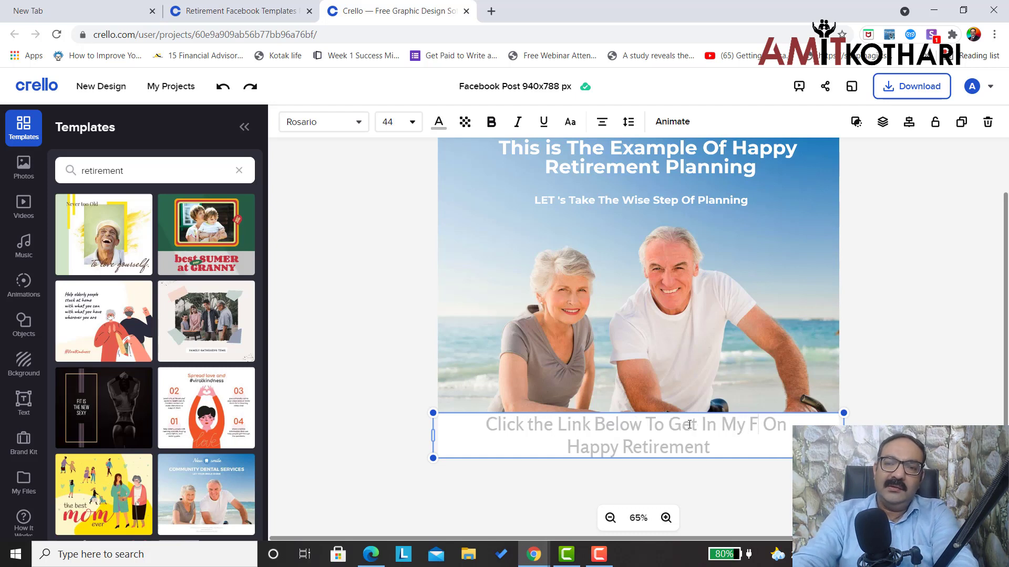
text(ree)
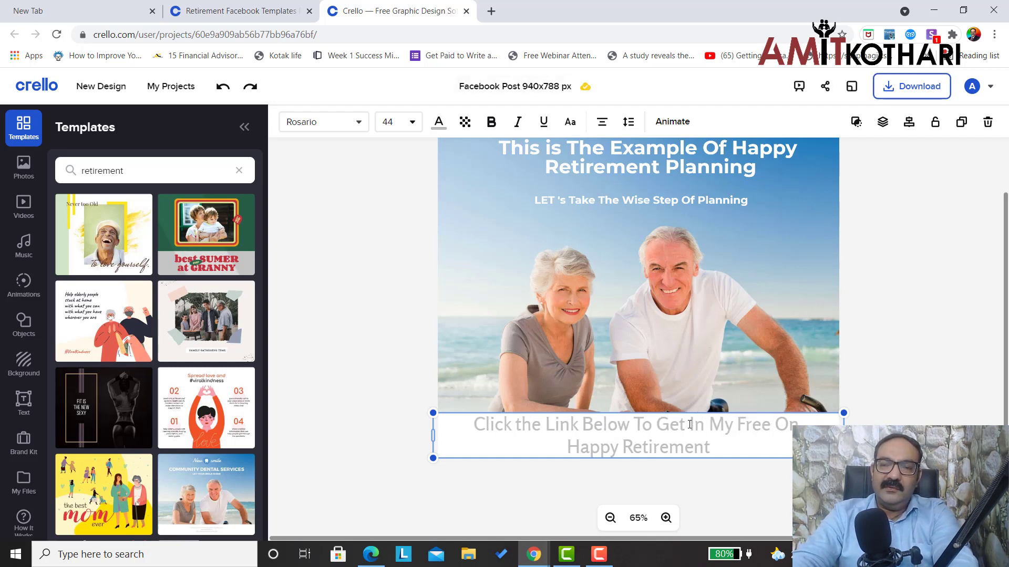
text( Wja)
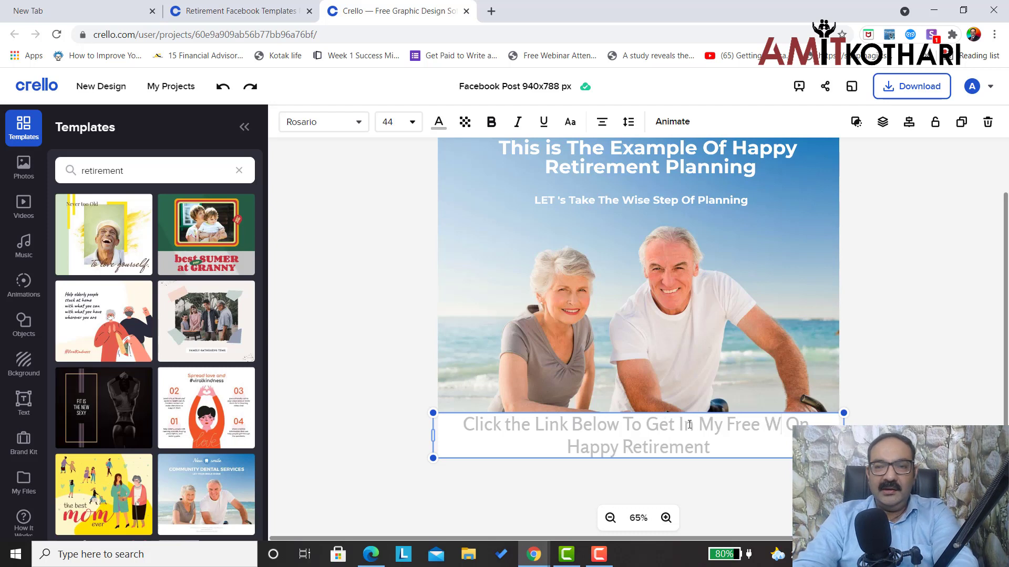
key(BackSpace)
key(BackSpace)
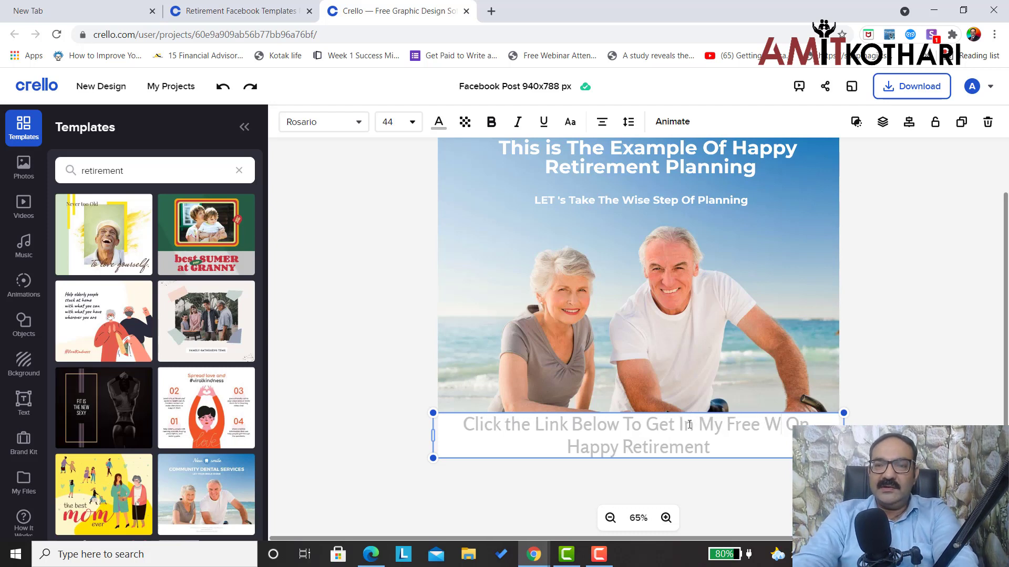
key(BackSpace)
key(BackSpace)
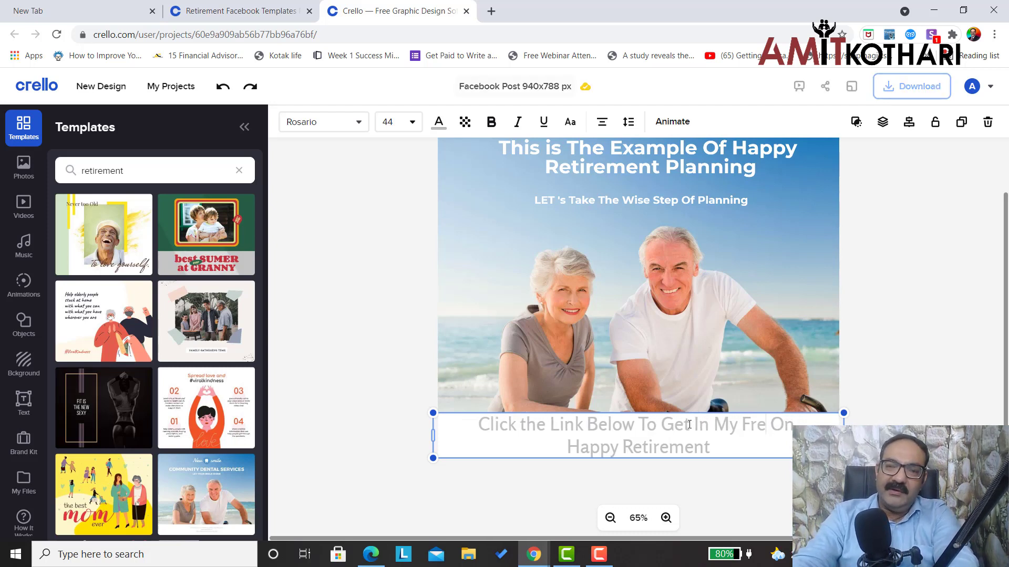
text(Pvg)
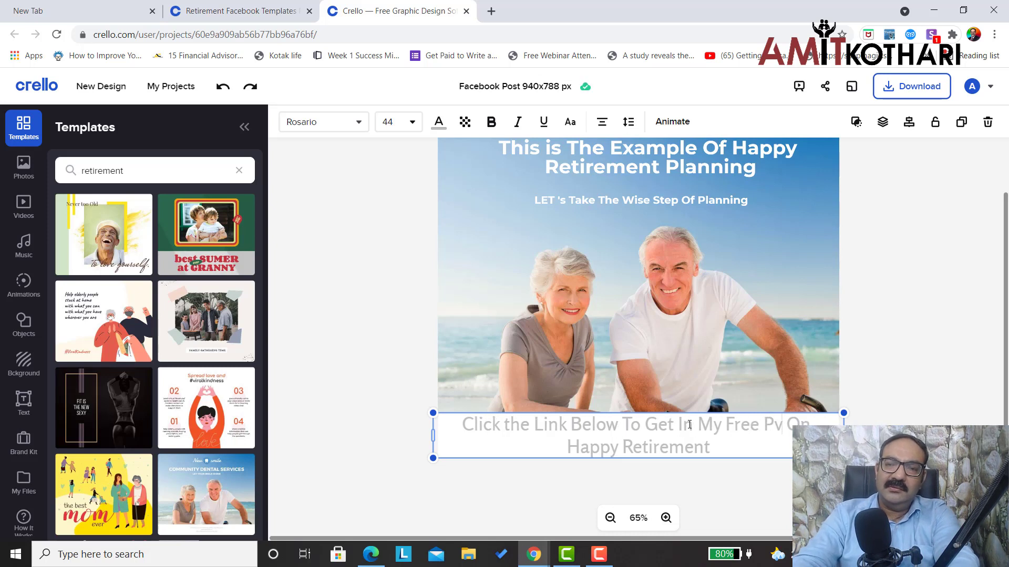
key(BackSpace)
text(t.)
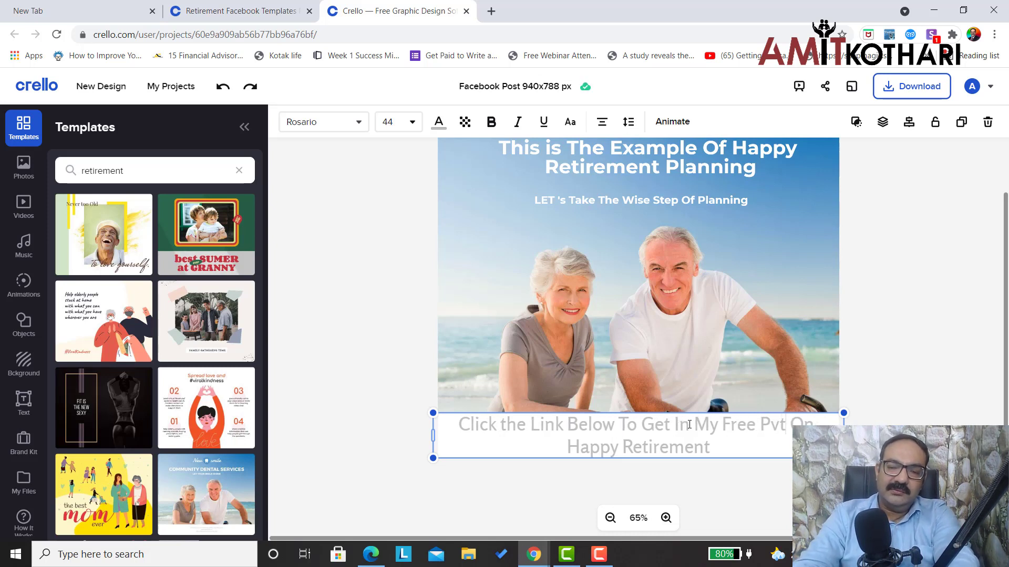
text( Group)
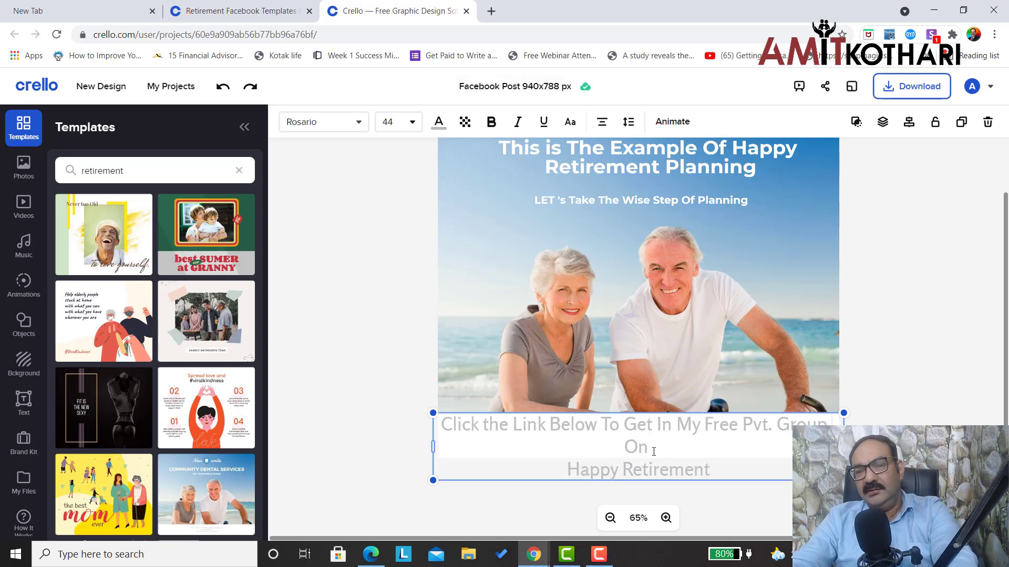
Join the footer's "Happy Retirement" line to "On" and recolor the footer text blue, #2363A3
key(Delete)
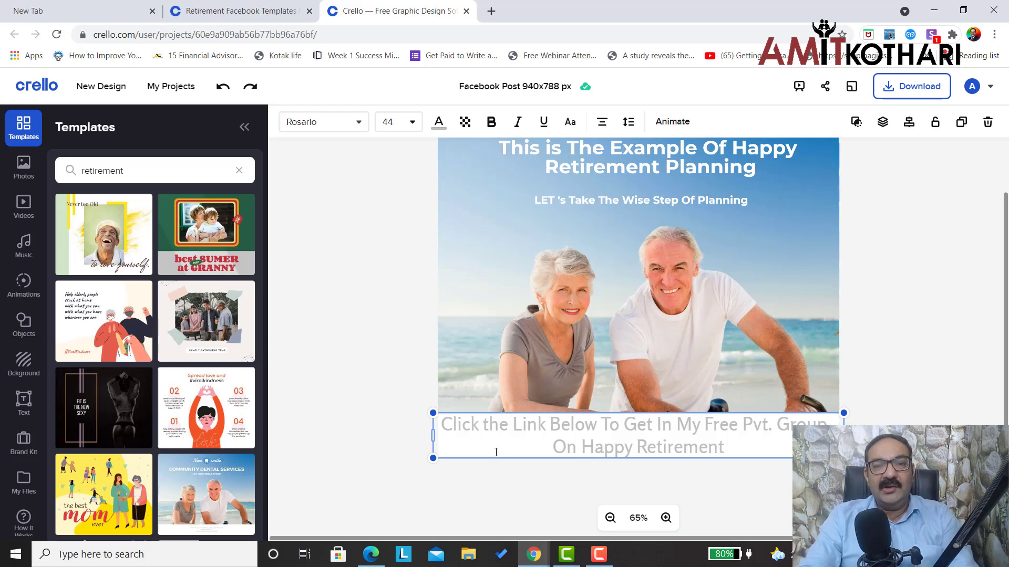
click(466, 126)
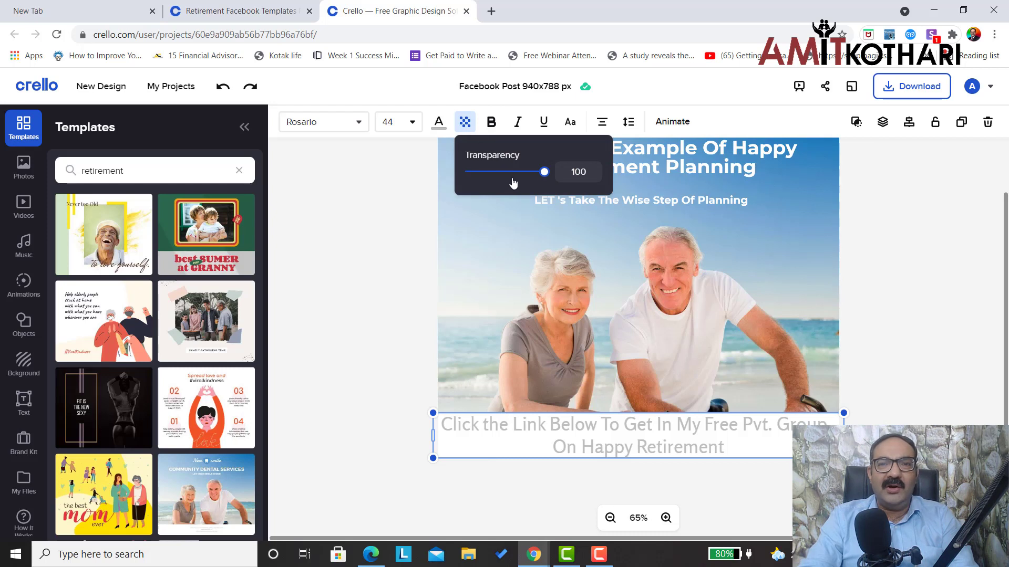
click(438, 124)
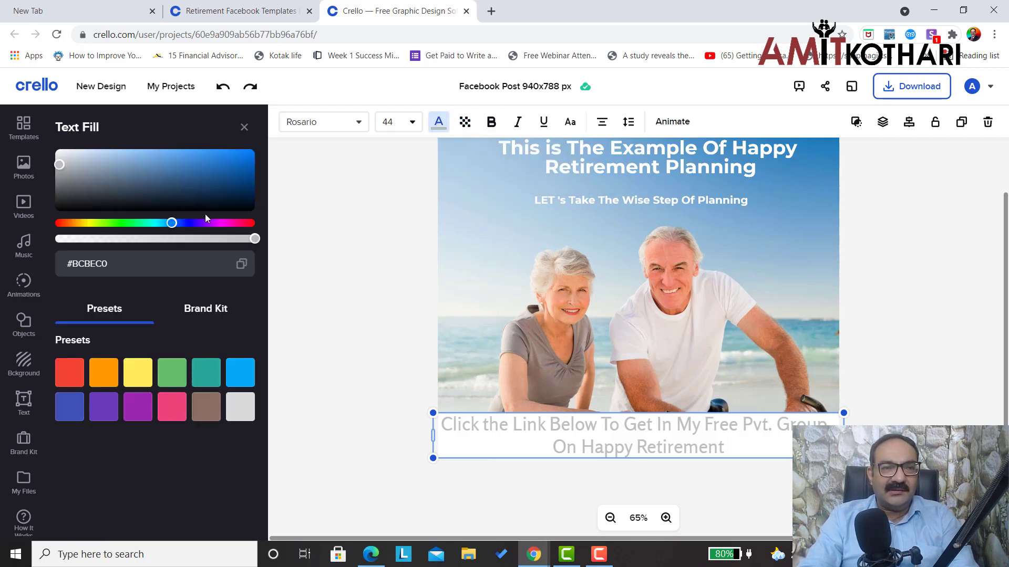
click(213, 174)
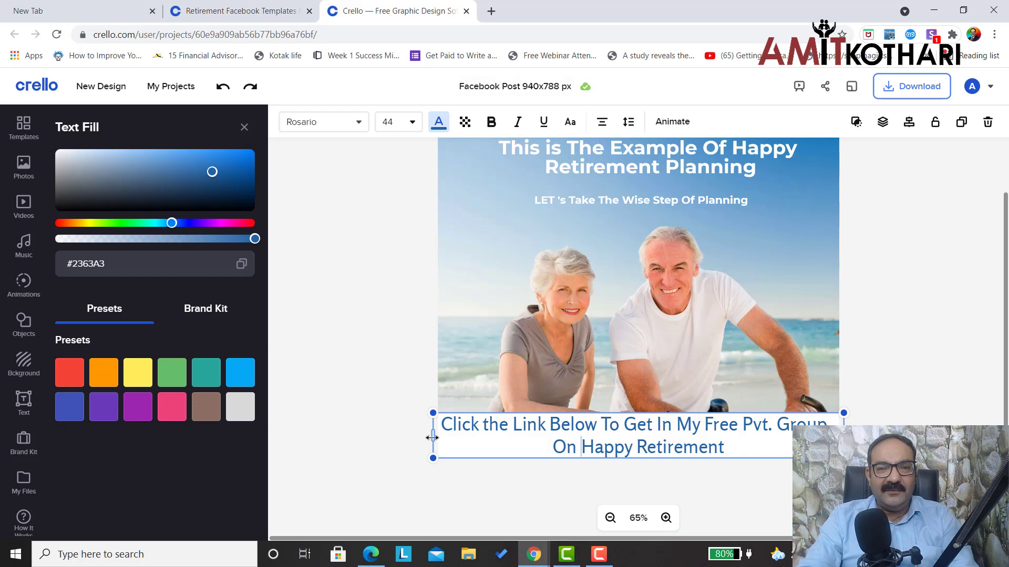
Narrow the footer text box slightly from its left side so it lines up with the post's edge
drag(434, 439, 439, 438)
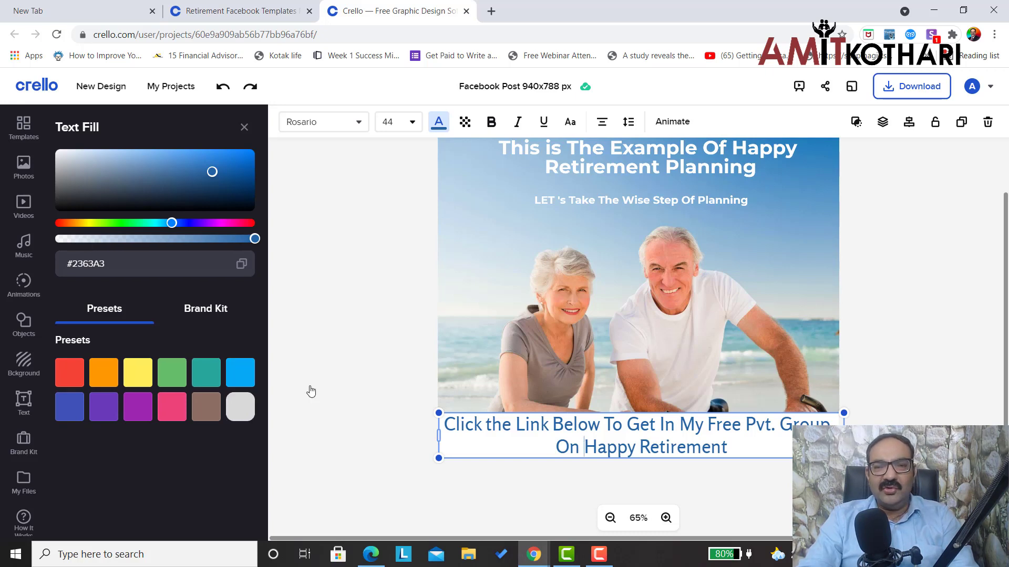
click(467, 290)
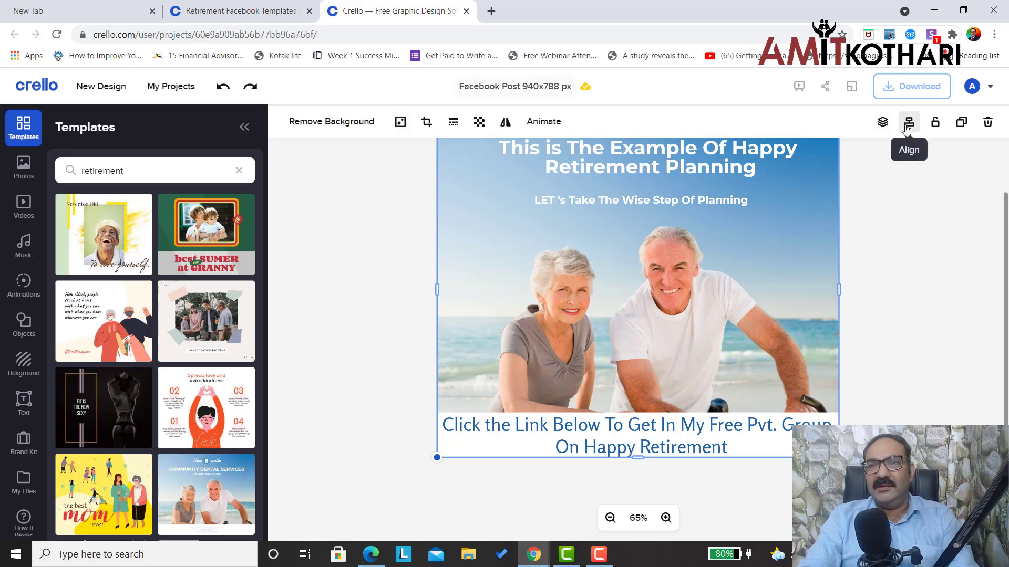
Review the available sharing options for the design, then return to the post
click(824, 88)
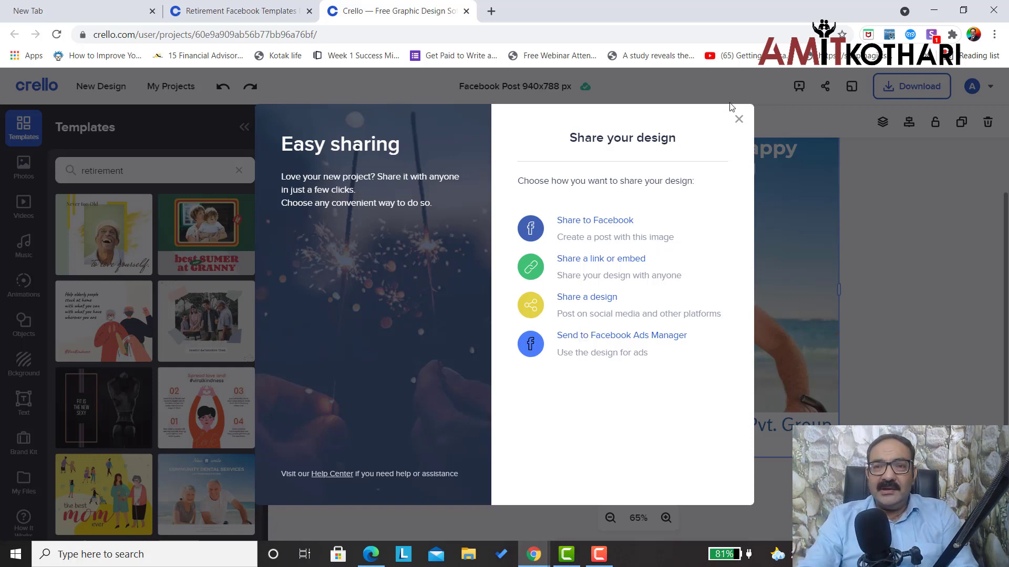
click(739, 120)
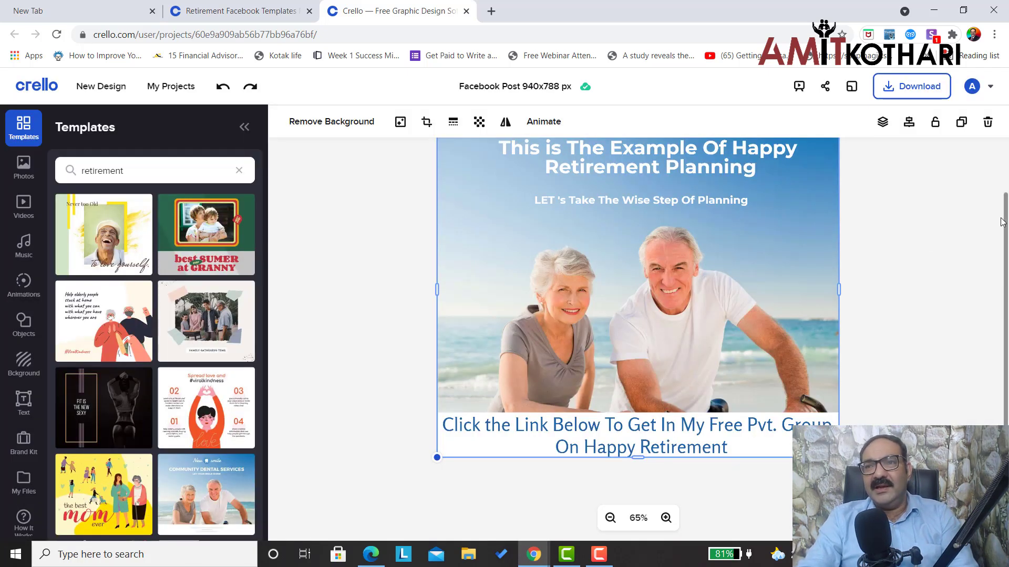
click(1003, 235)
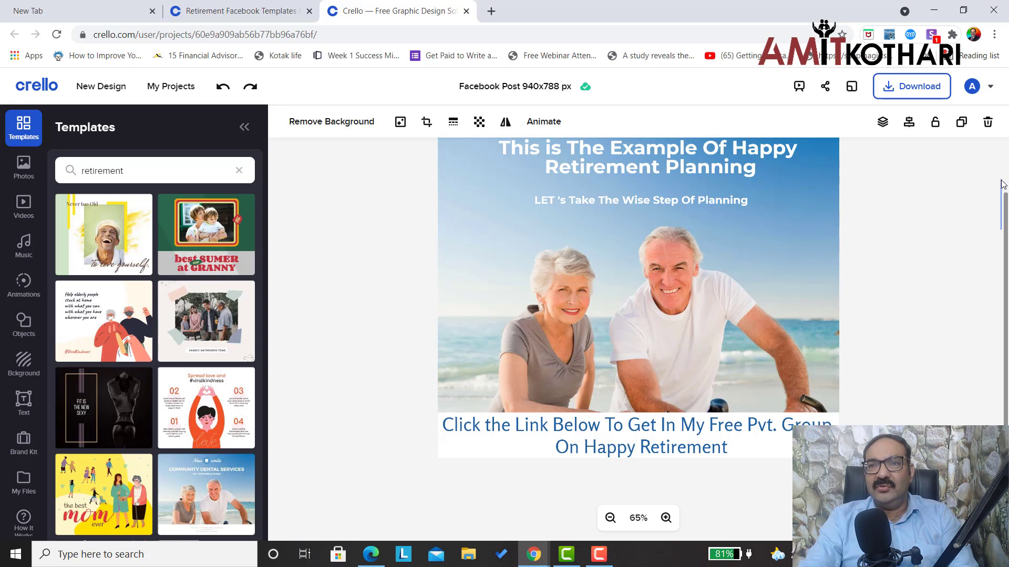
Download the Facebook post in JPG format and dismiss the upgrade offer
click(910, 99)
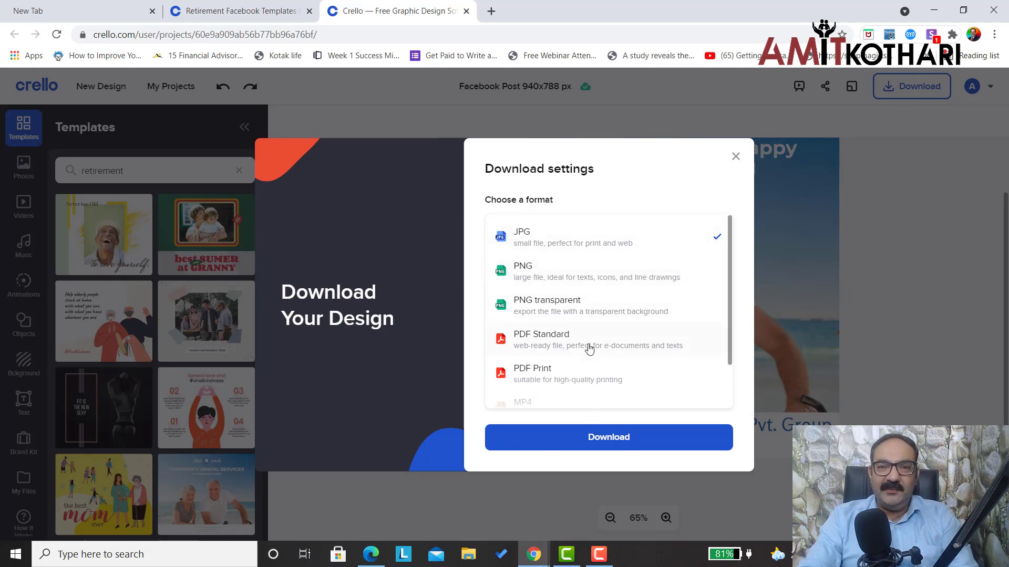
click(602, 447)
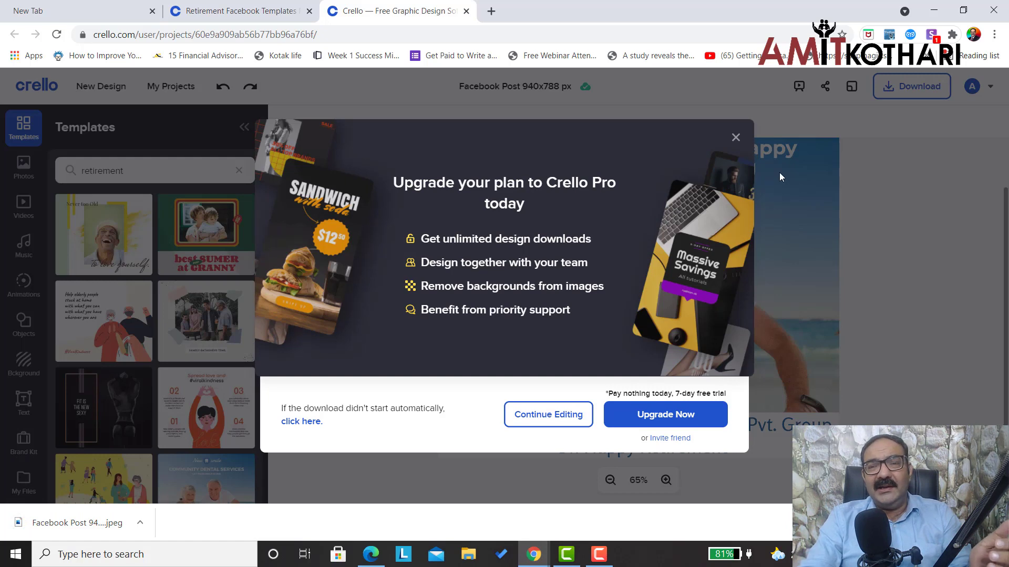
click(735, 137)
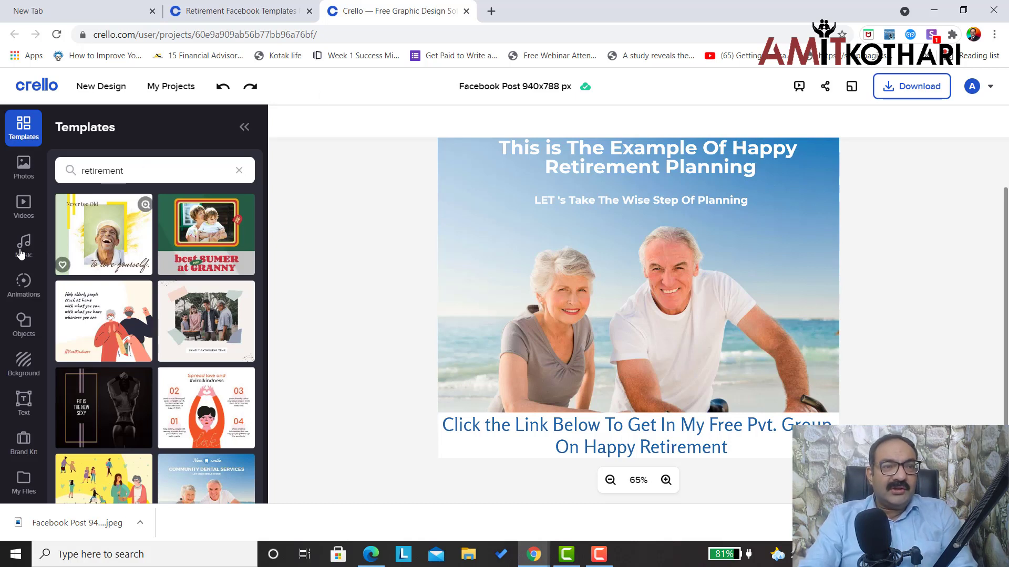
Search the video library for "retirement"
click(19, 217)
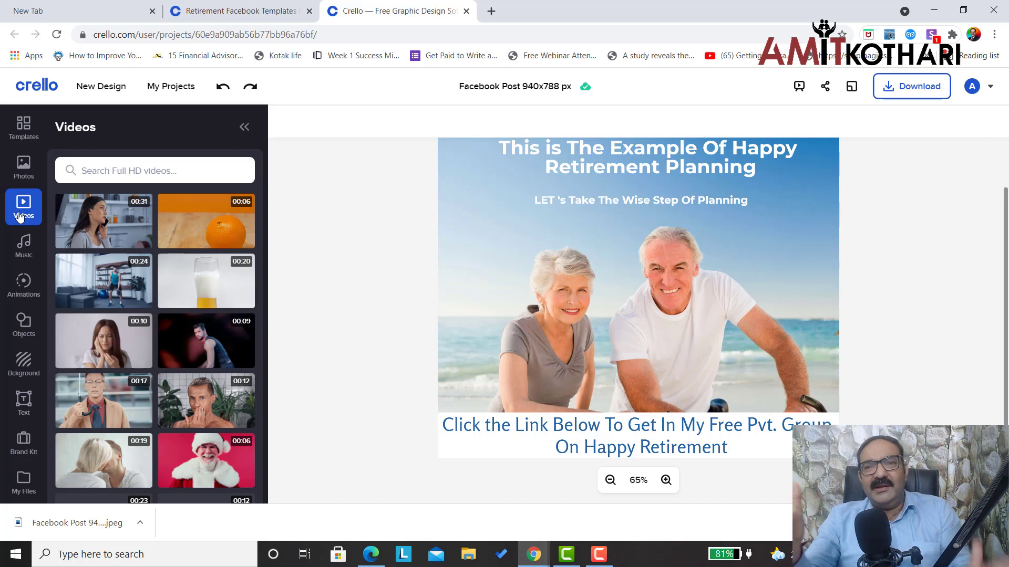
click(111, 177)
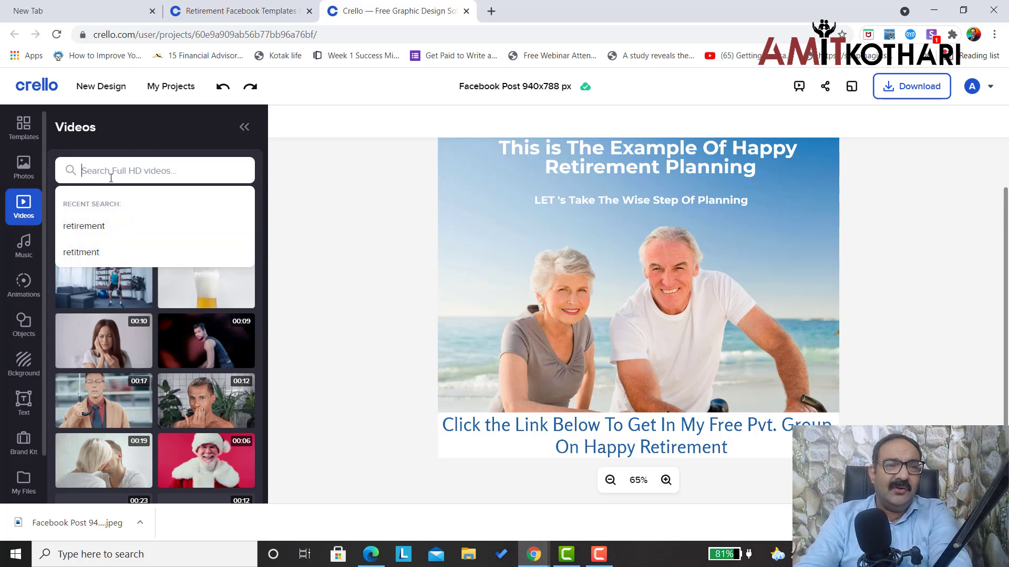
click(88, 238)
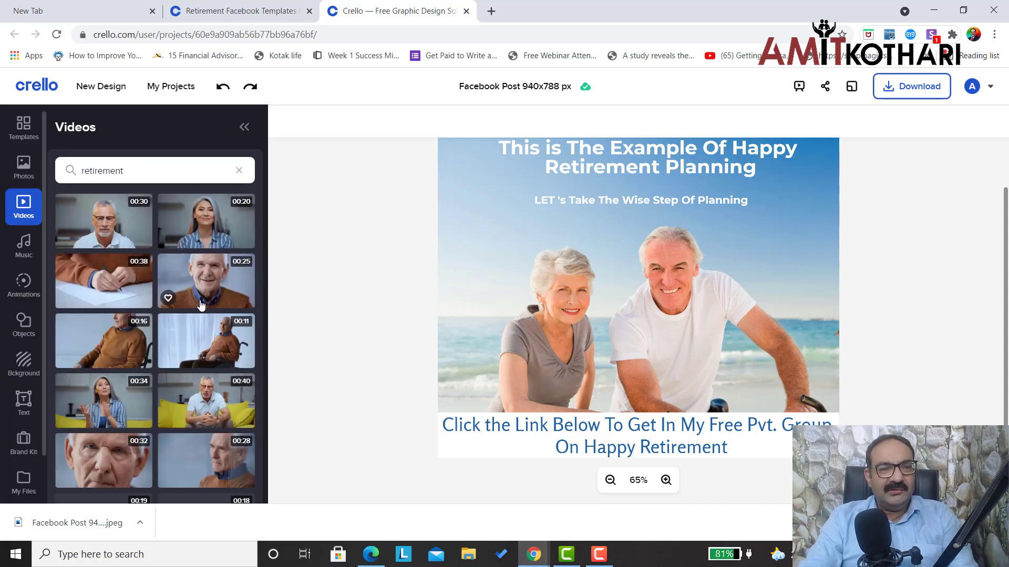
Delete the photo of the elderly couple from the post and return to the template library
click(559, 272)
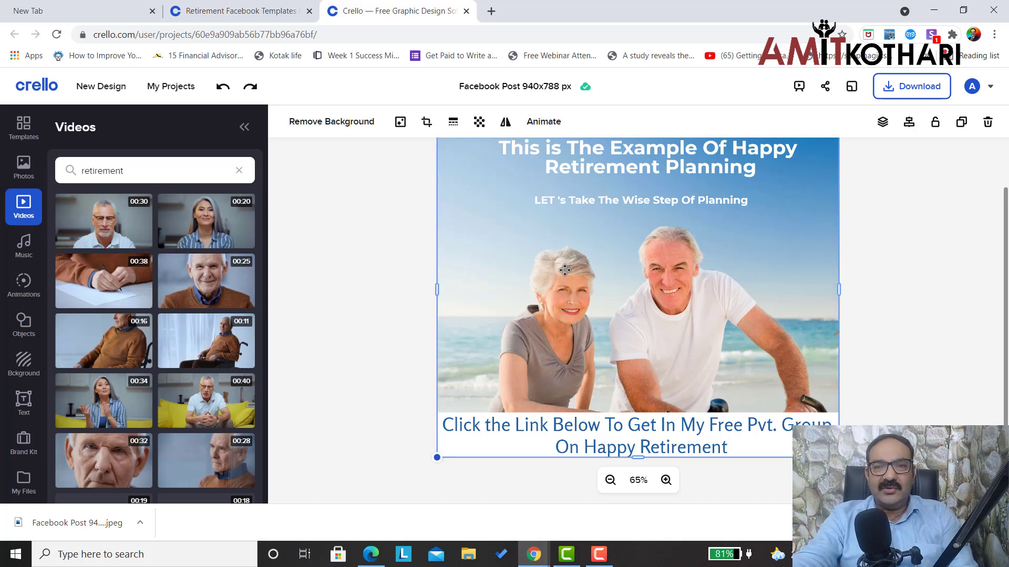
key(Delete)
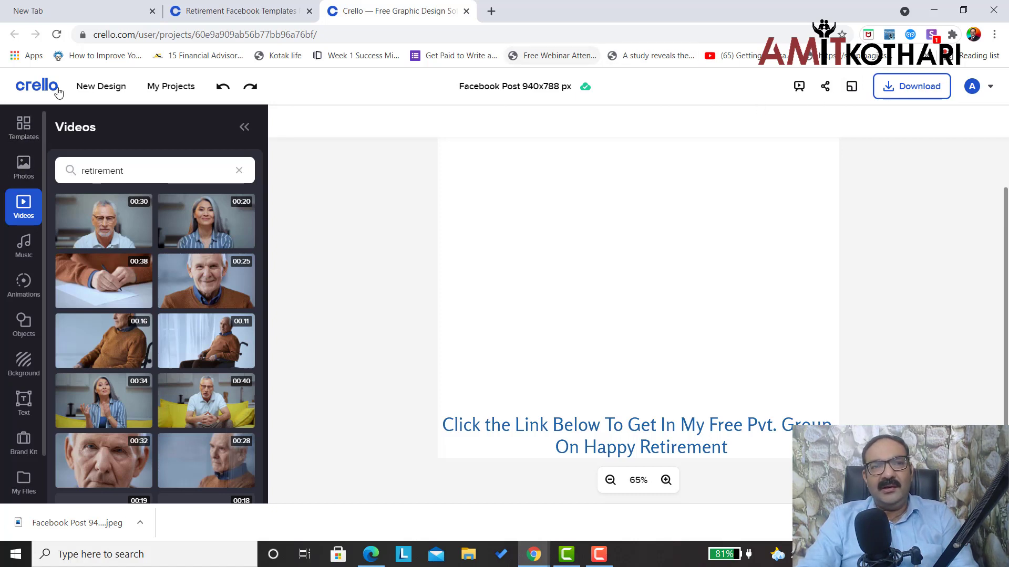
click(24, 124)
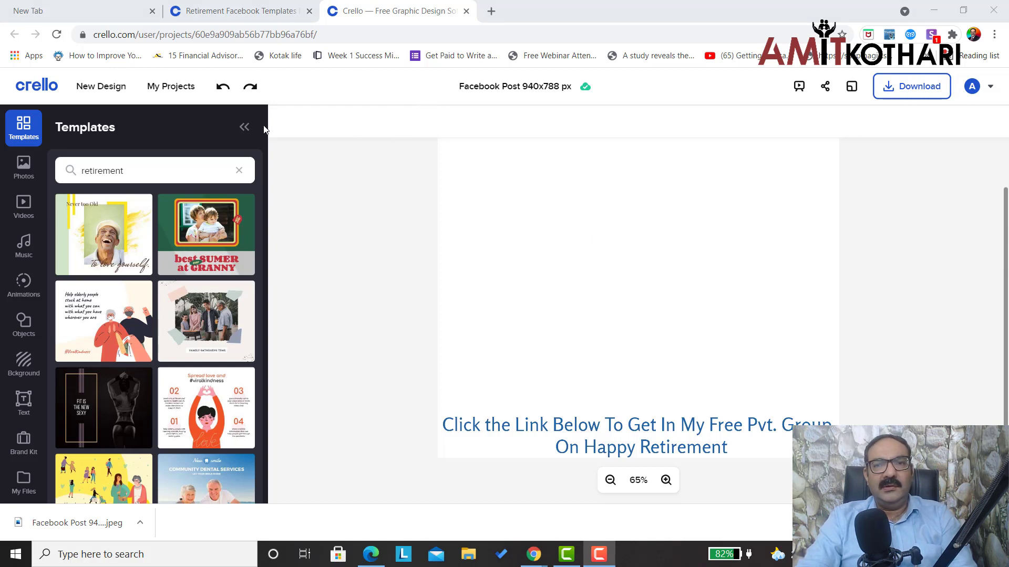
Filter the saved projects to animated Facebook Video Cover designs and start a new design from there
click(167, 94)
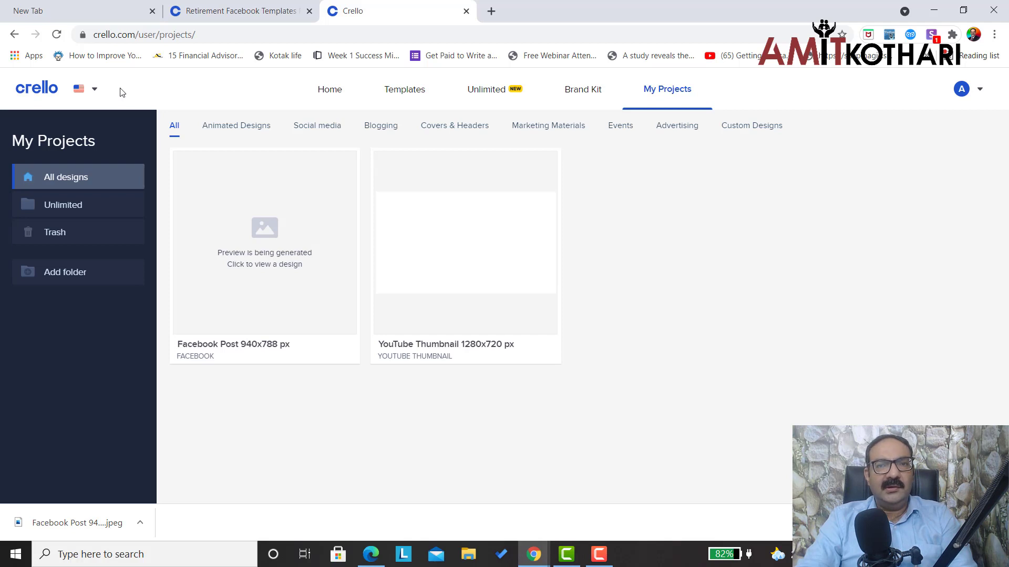
click(242, 132)
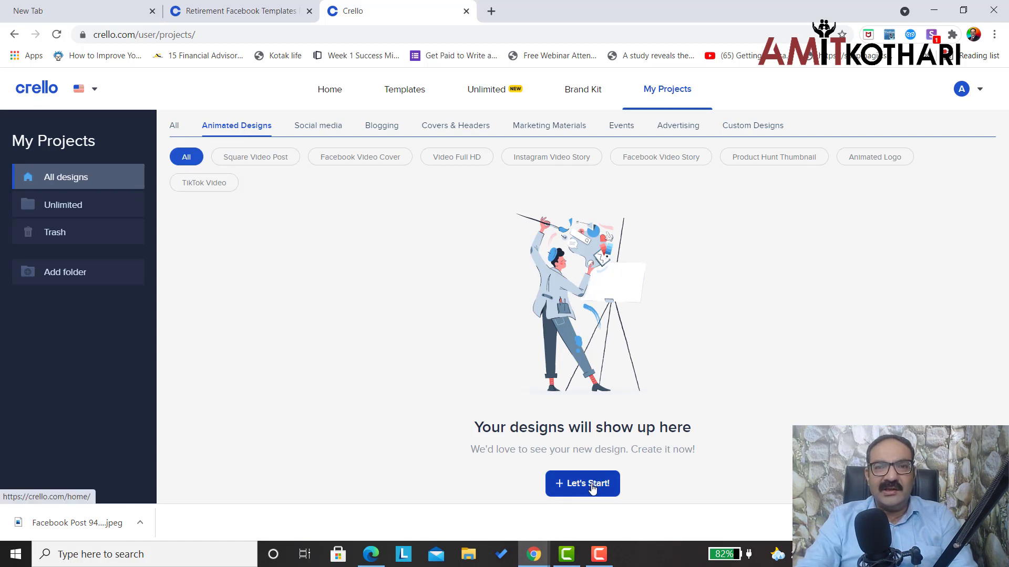
click(379, 166)
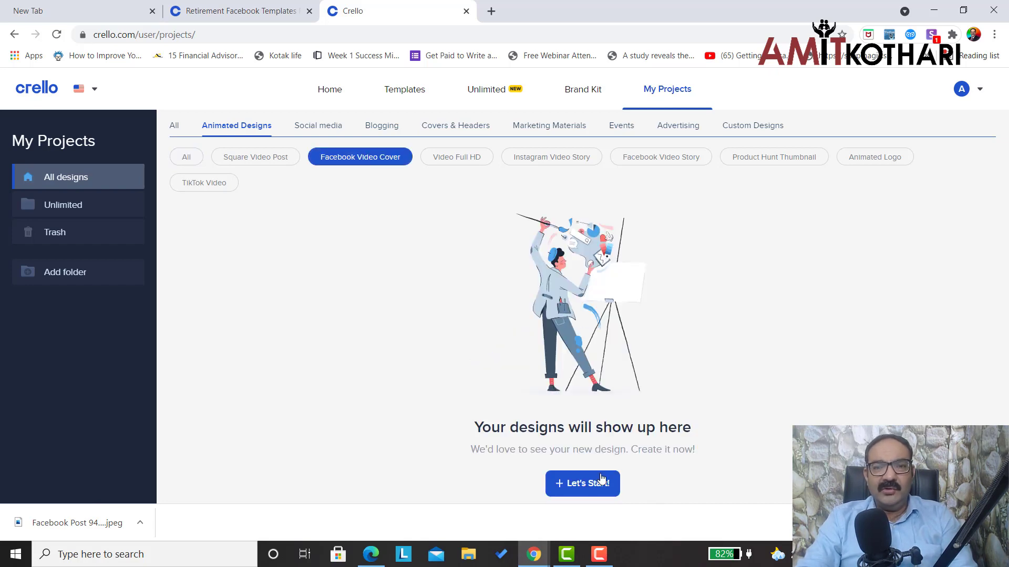
click(581, 483)
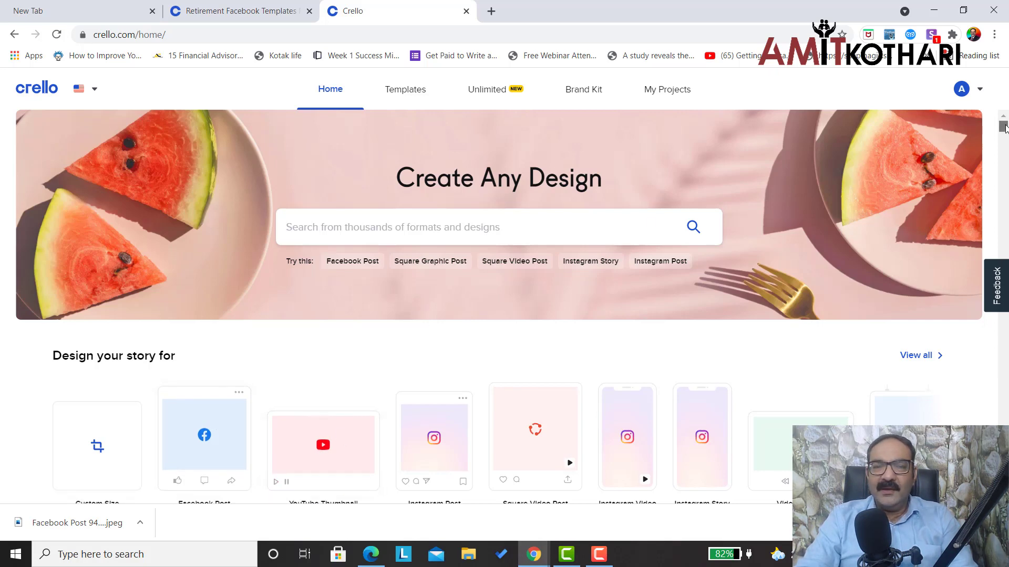
Find the Facebook Cover format by searching "facebook c" and create a blank Facebook cover
mouse_move(1004, 126)
mouse_down()
mouse_move(1004, 137)
mouse_move(1004, 127)
mouse_up()
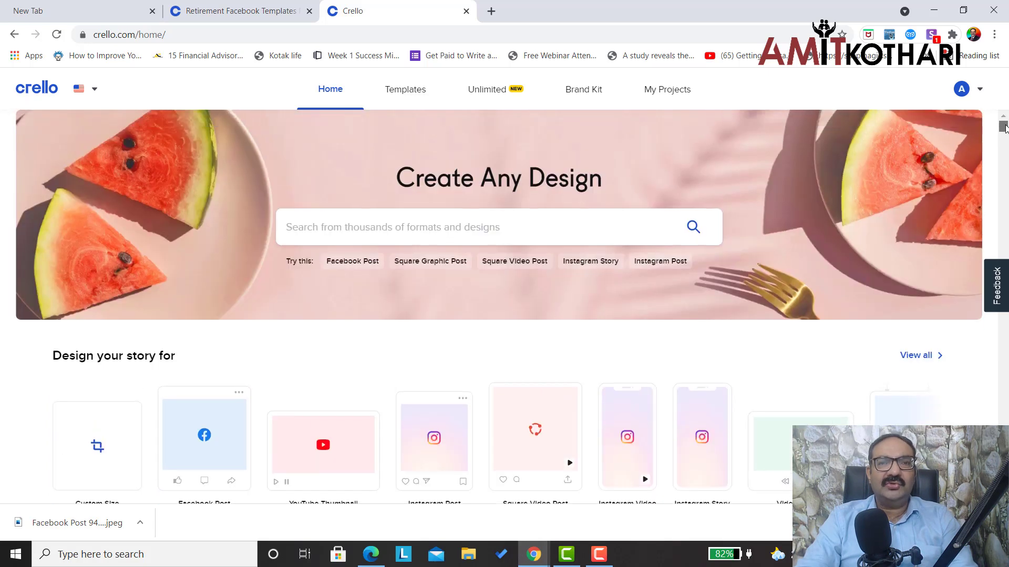
click(452, 227)
text(f)
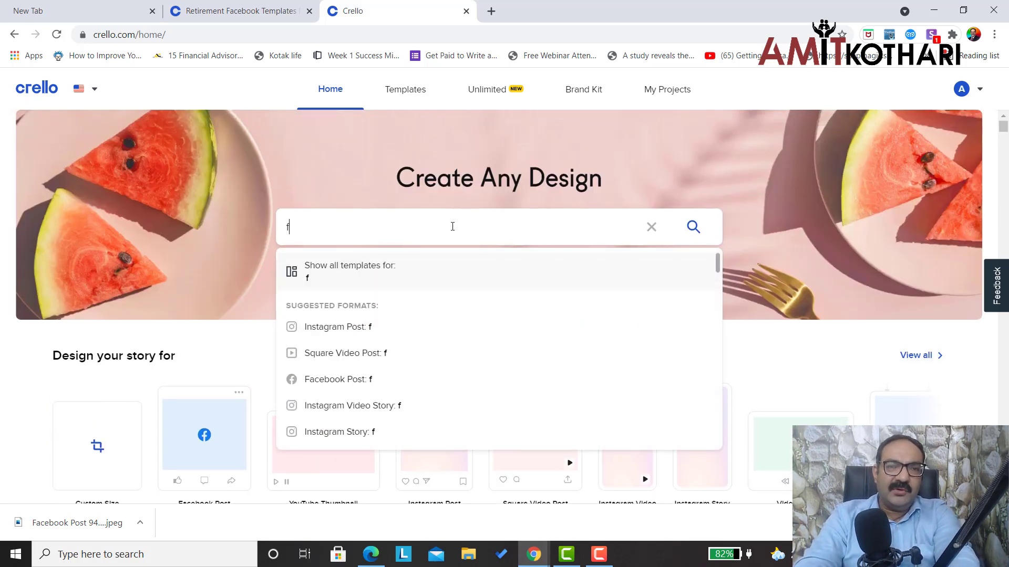
text(aceboo)
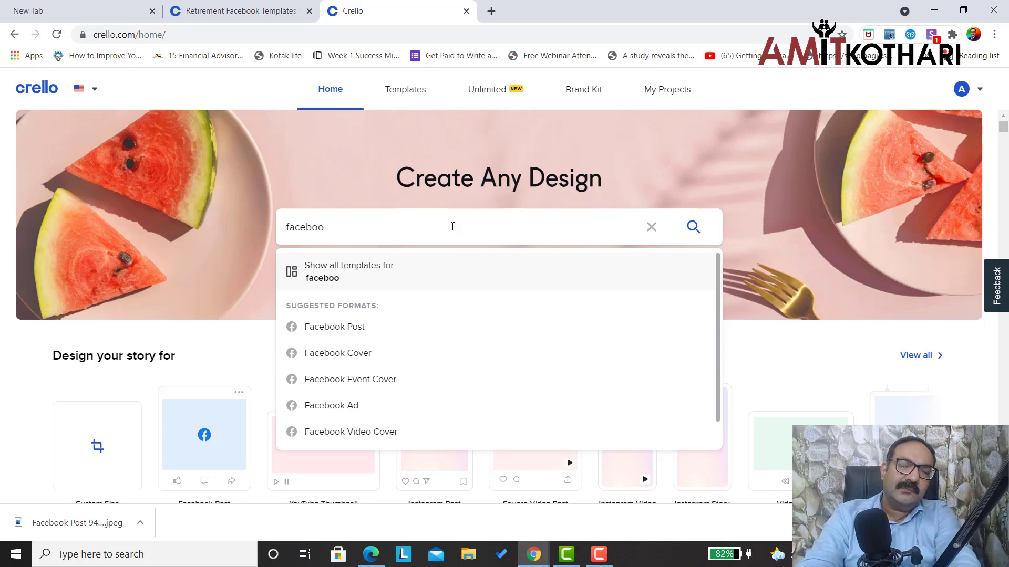
text(k c)
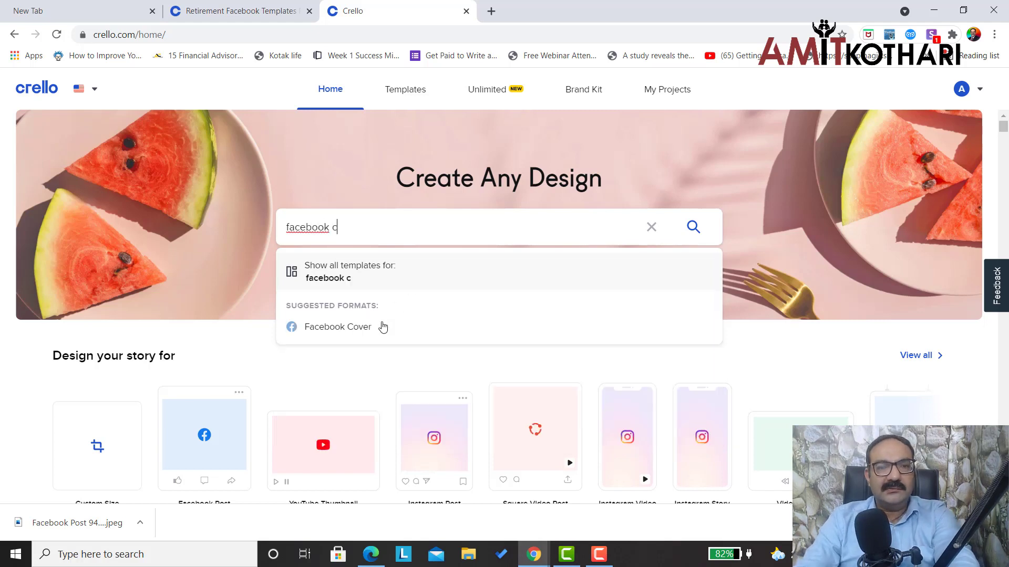
click(367, 328)
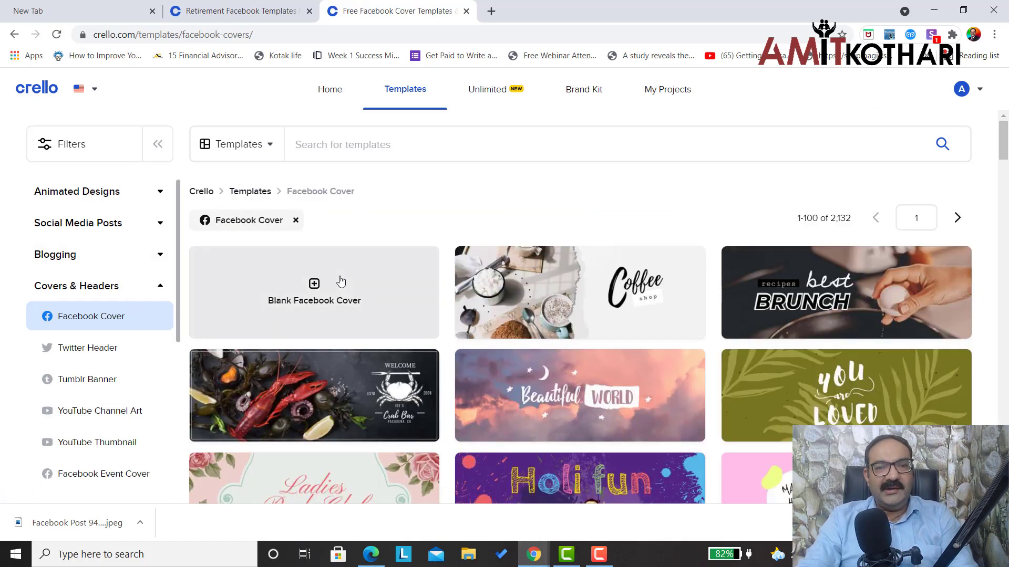
click(330, 292)
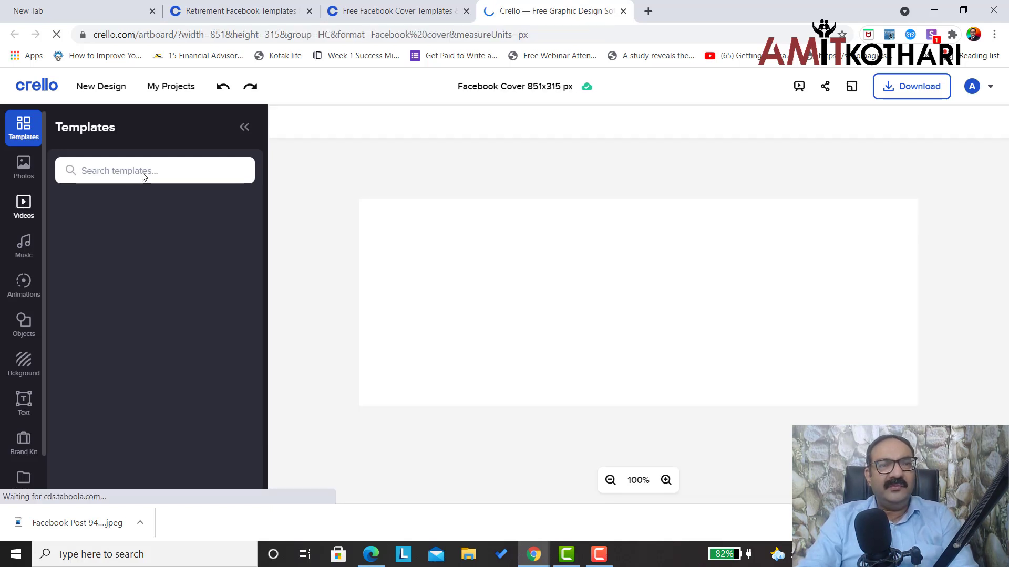
Search the video library for "retirement" clips for the blank Facebook cover
click(31, 208)
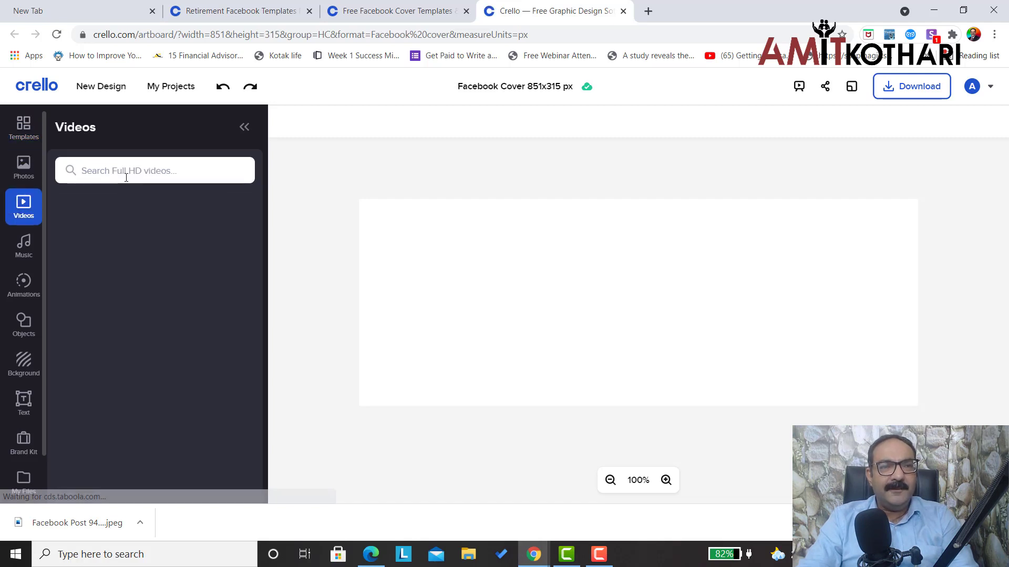
click(143, 172)
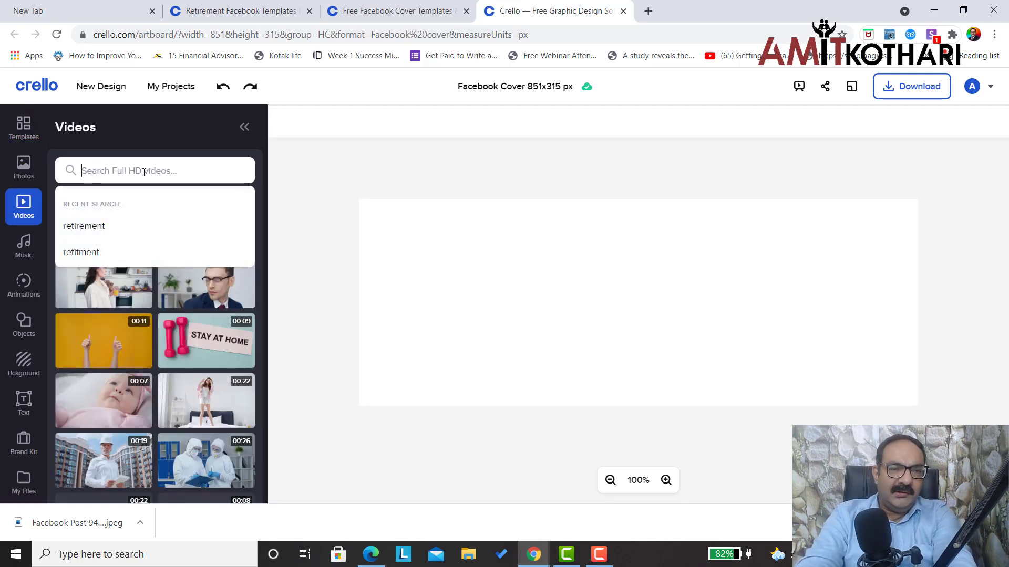
text(re)
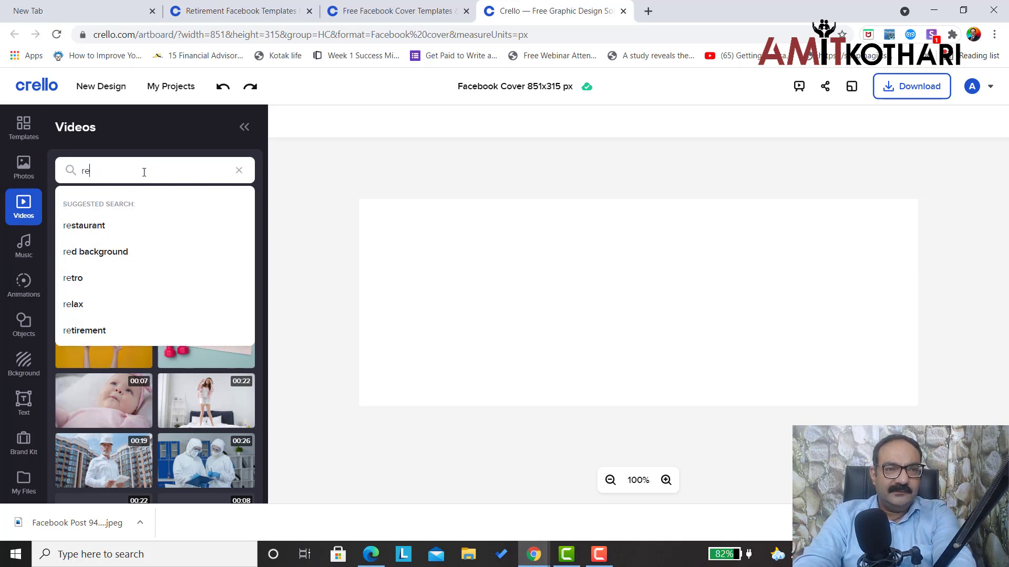
text(t)
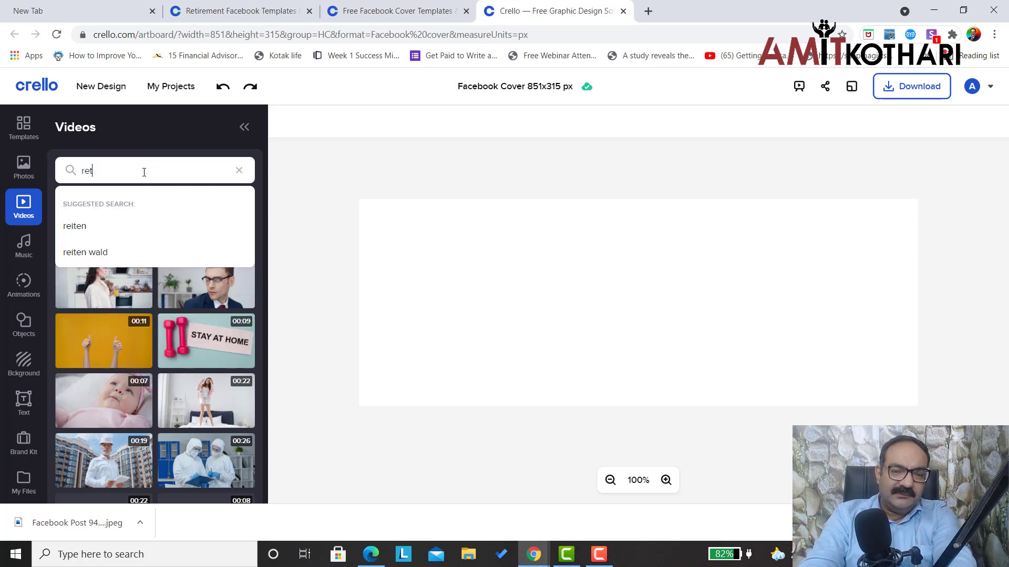
text(iremnt)
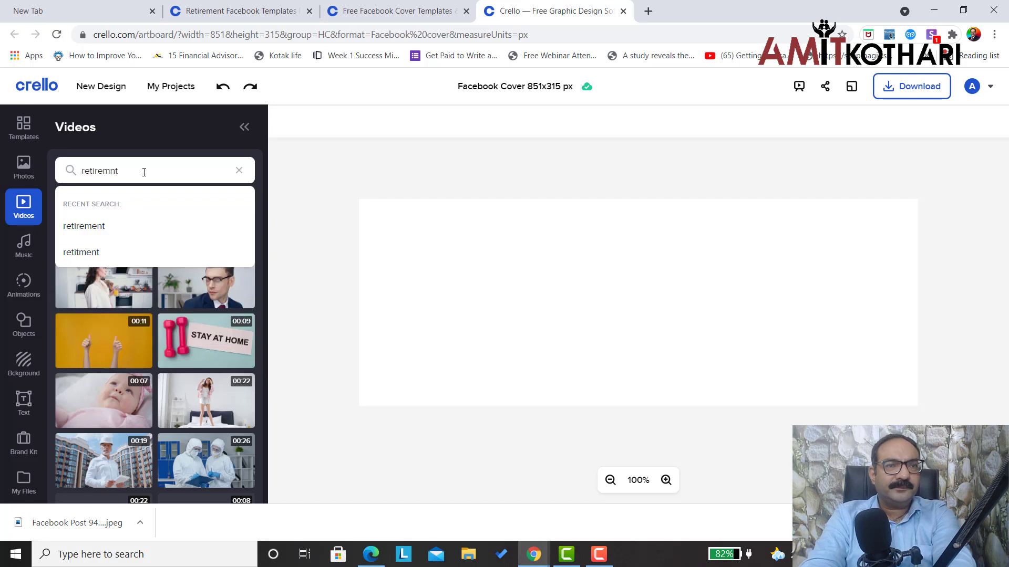
text(metn)
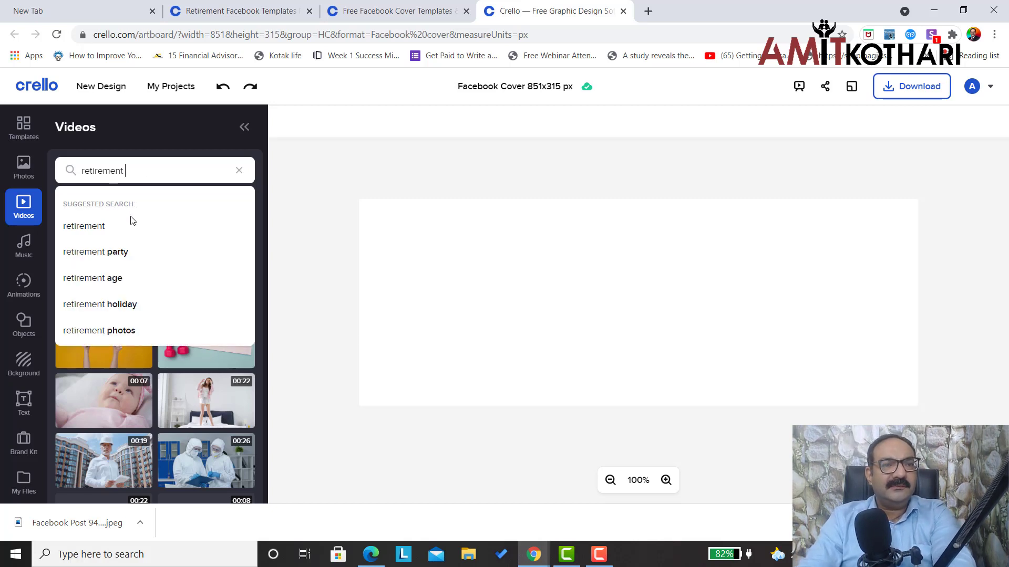
click(125, 235)
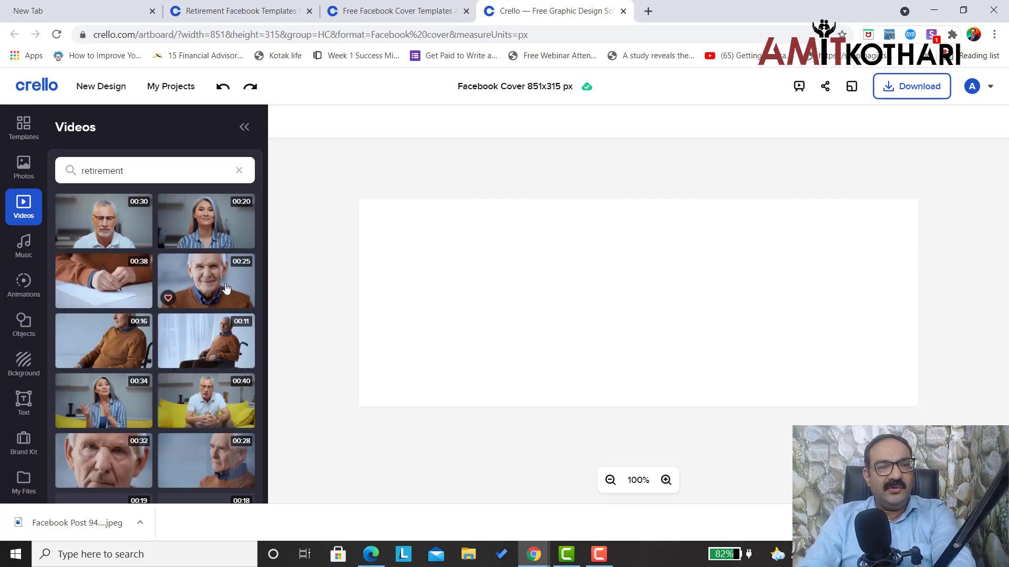
Add the full 25-second clip of the smiling elderly man in a brown sweater to the blank Facebook cover
click(110, 293)
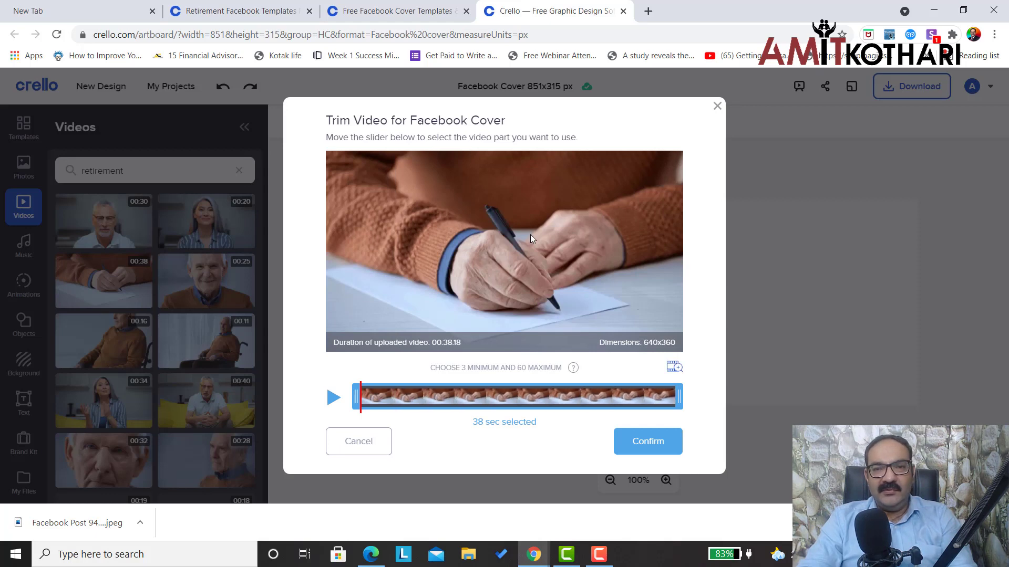
click(630, 446)
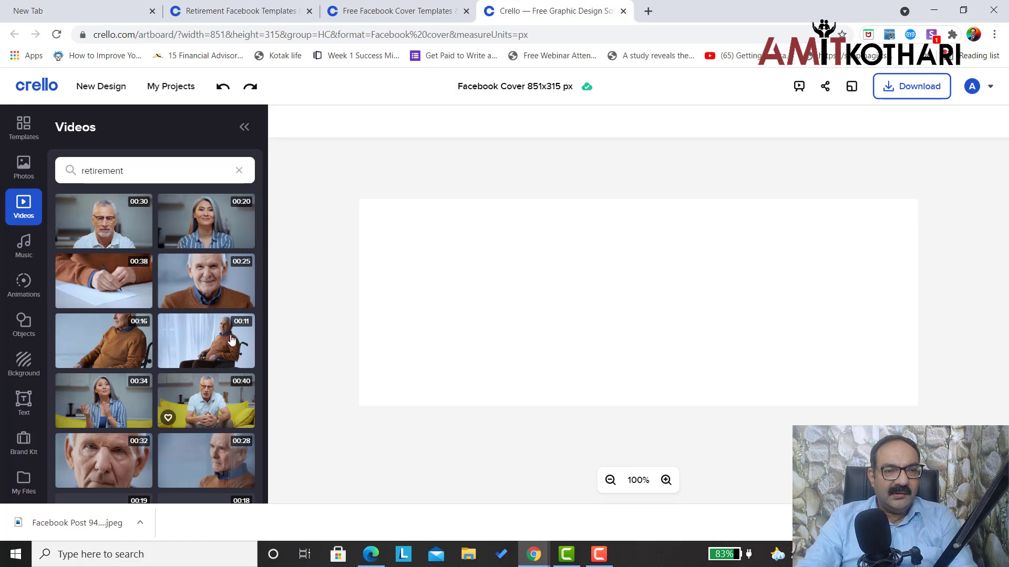
click(212, 298)
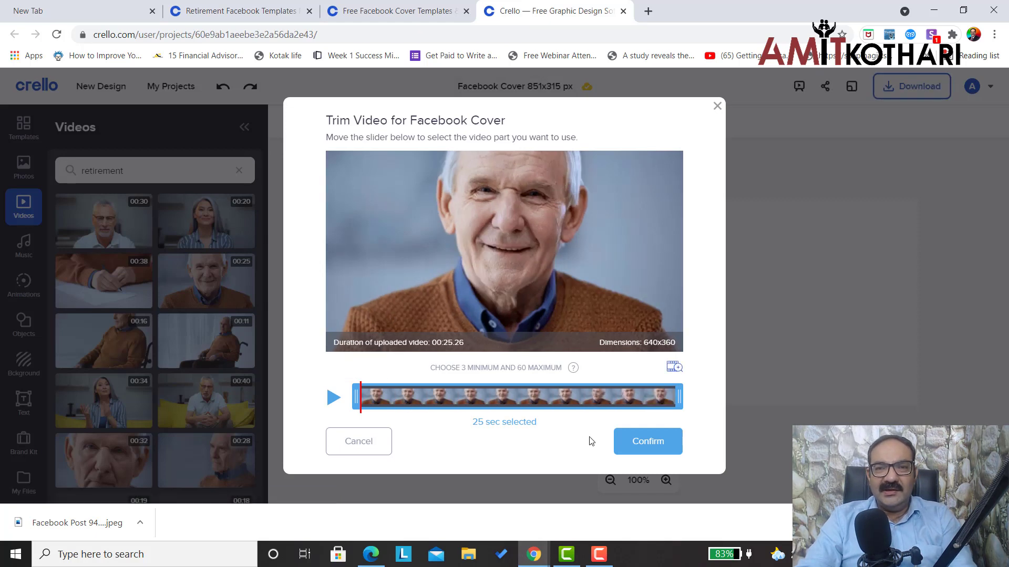
click(650, 443)
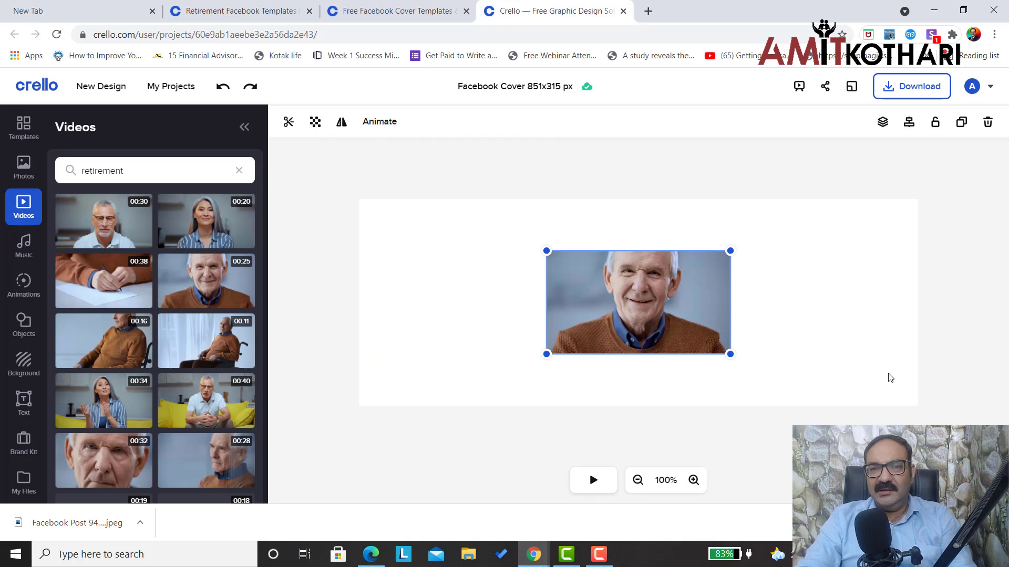
Enlarge and reposition the elderly man's video until it fills the whole cover, and play the design as a preview
drag(731, 251, 818, 234)
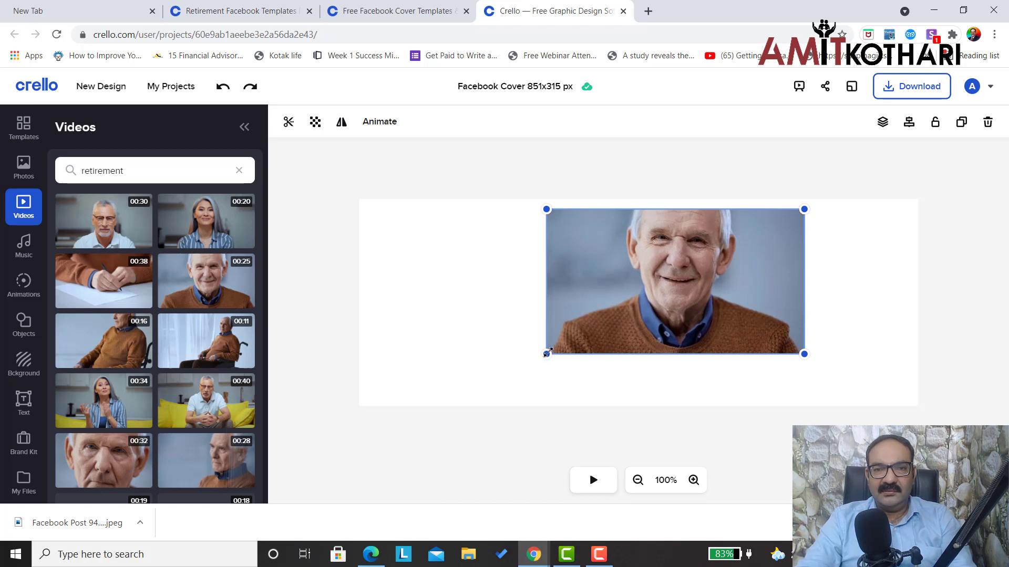
drag(547, 354, 469, 416)
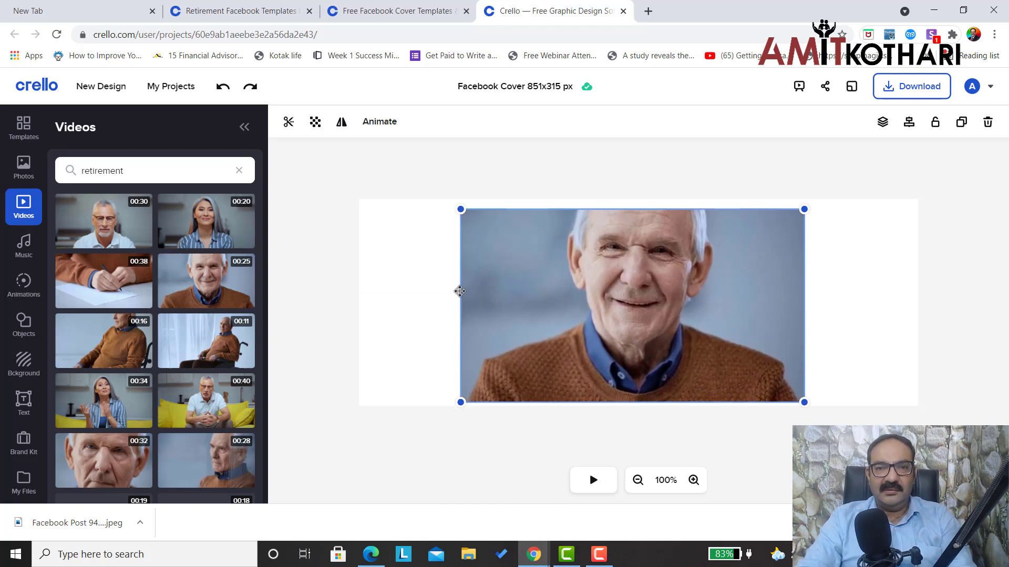
drag(460, 291, 356, 291)
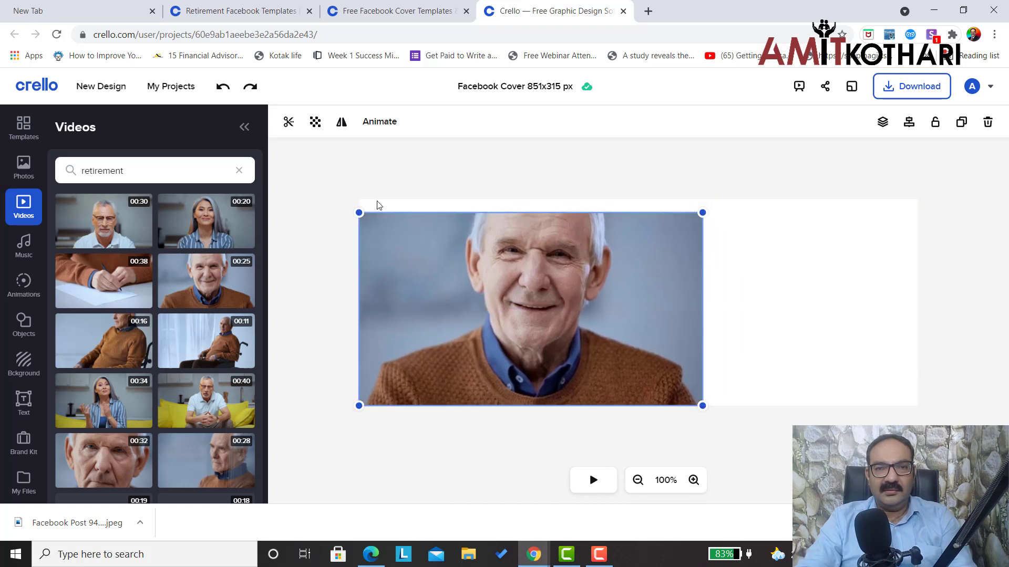
drag(360, 209, 361, 220)
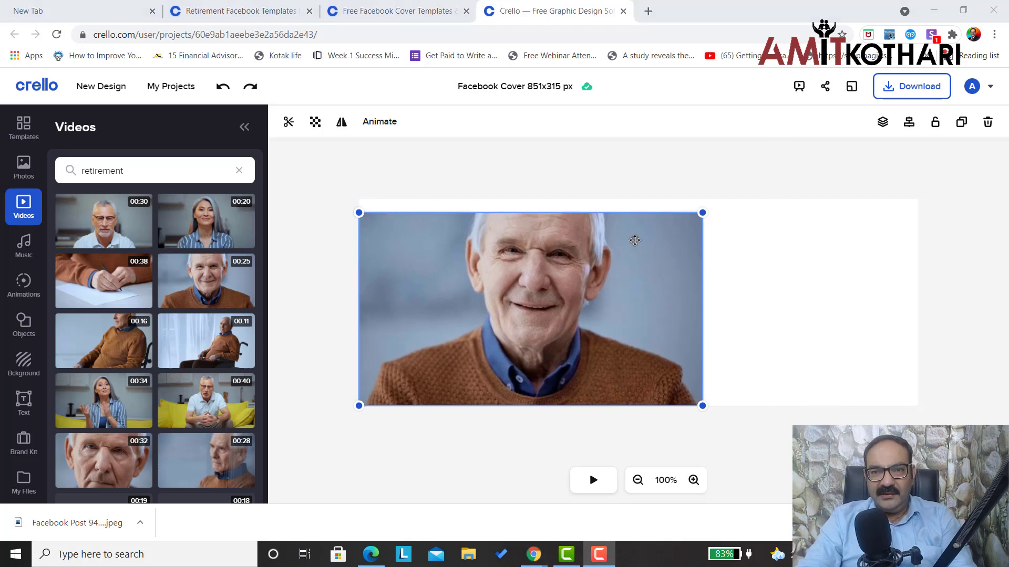
drag(703, 212, 743, 197)
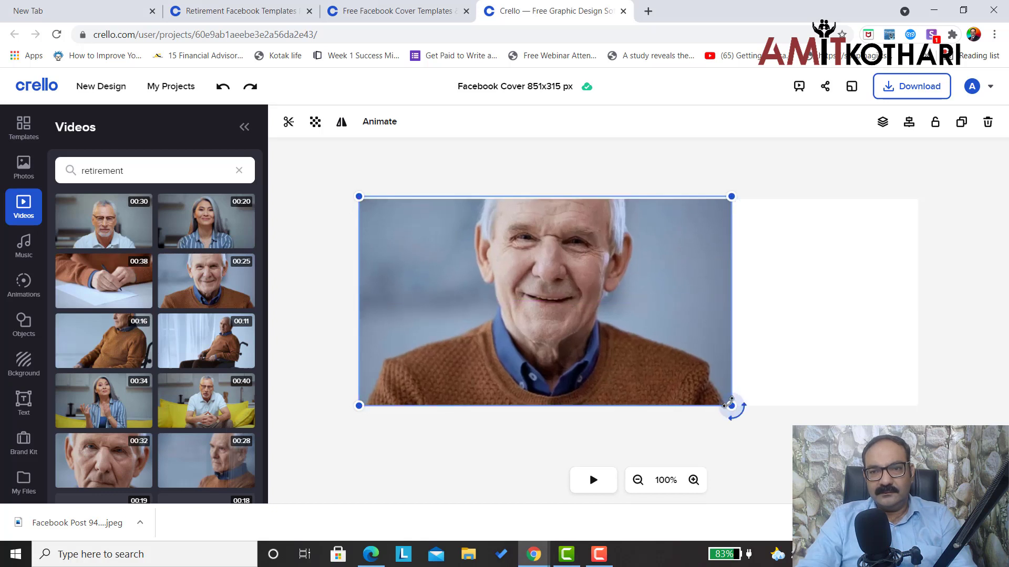
drag(731, 405, 956, 422)
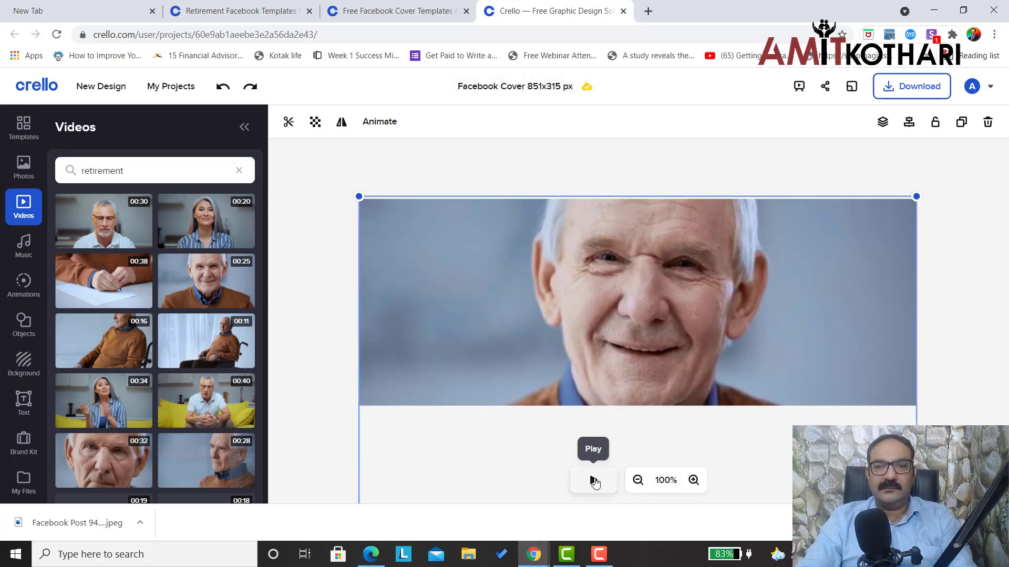
click(593, 481)
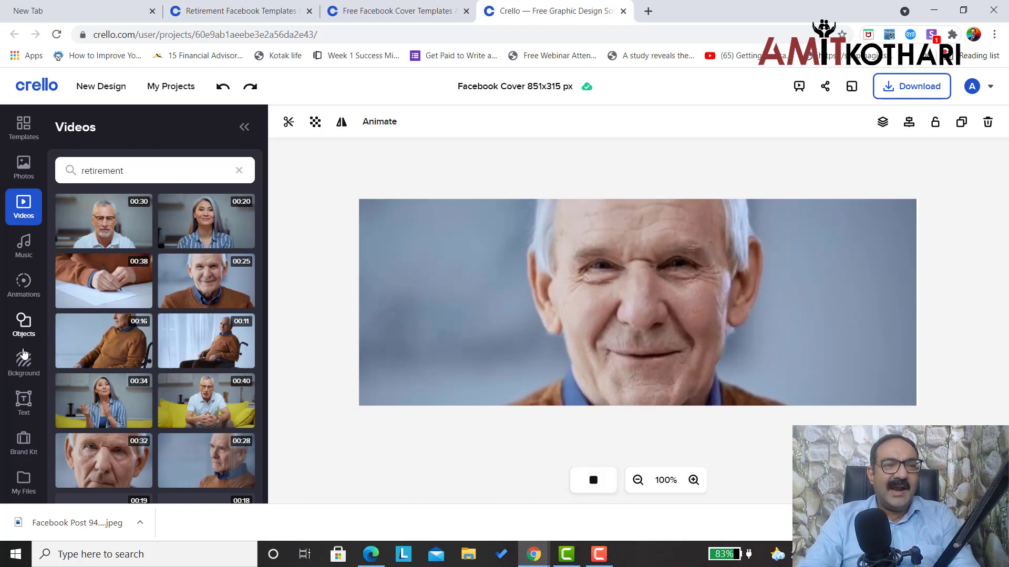
Add a plain text element to the cover reading "Welcome To Wealthy Toddlars Community"
click(23, 402)
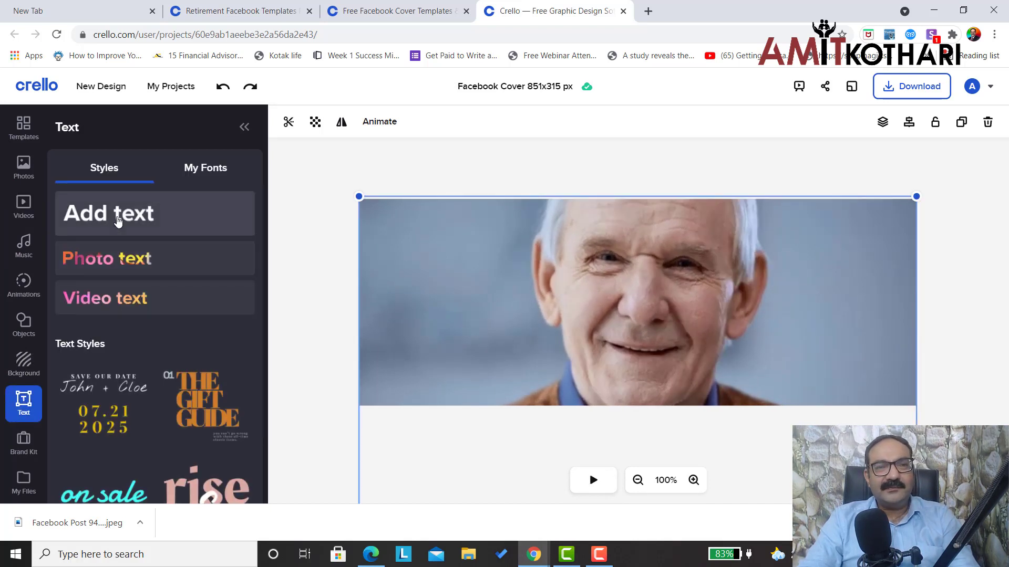
click(119, 222)
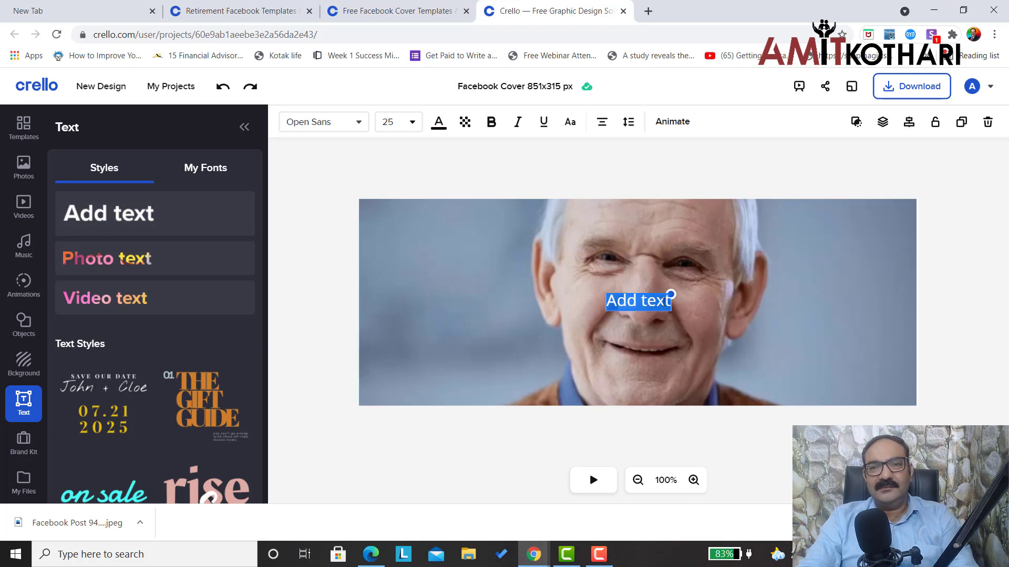
double_click(664, 302)
key(BackSpace)
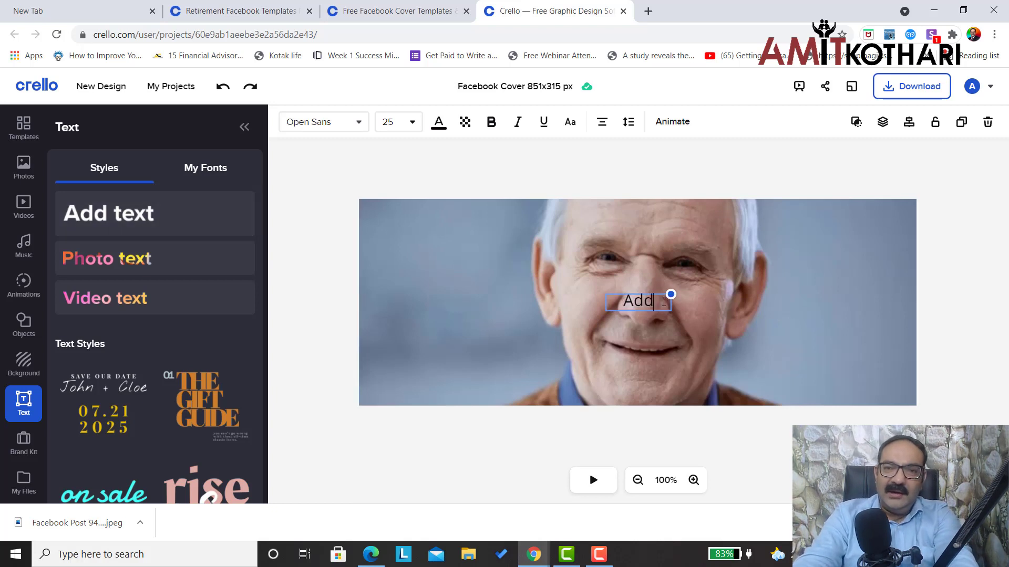
key(BackSpace)
key(BackSpace)
key(BackSpace)
text(We)
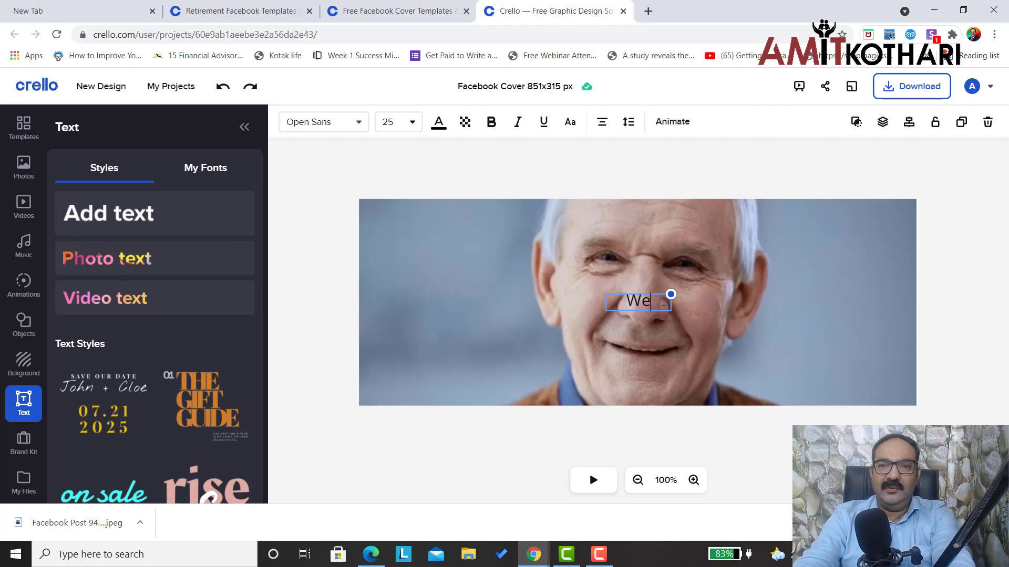
text(lcome To)
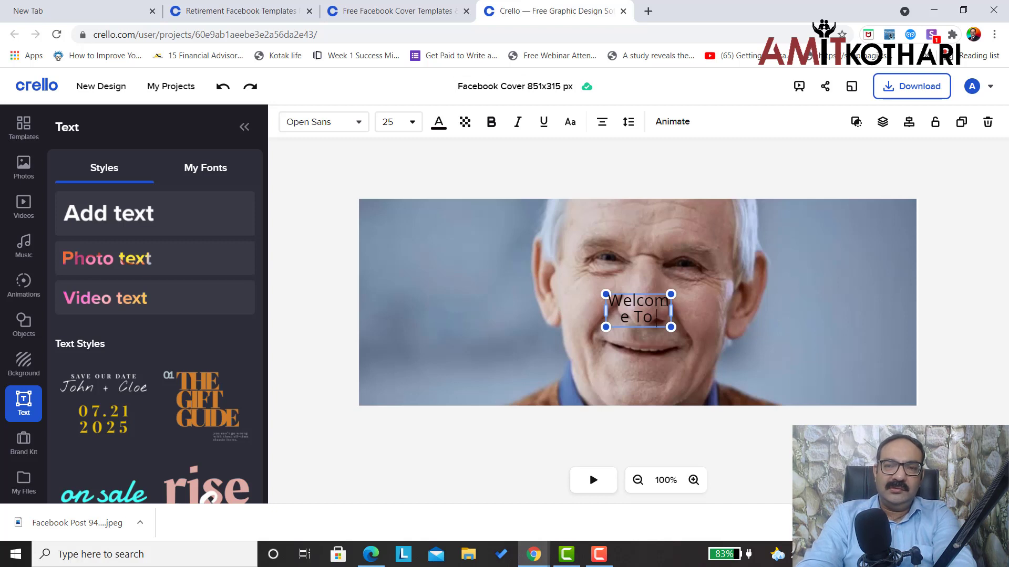
text( This)
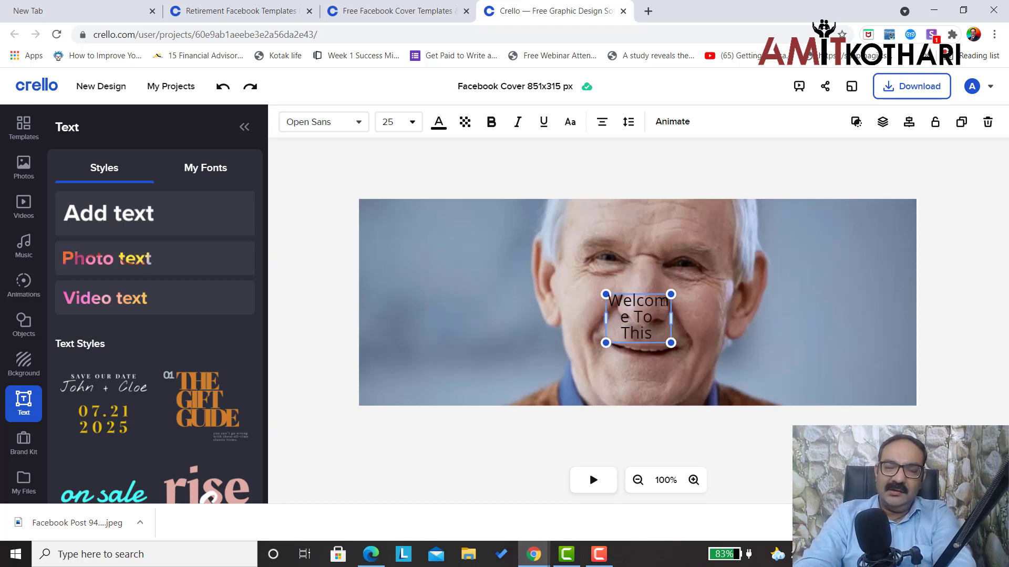
key(BackSpace)
key(BackSpace)
key(BackSpace)
key(BackSpace)
key(BackSpace)
key(BackSpace)
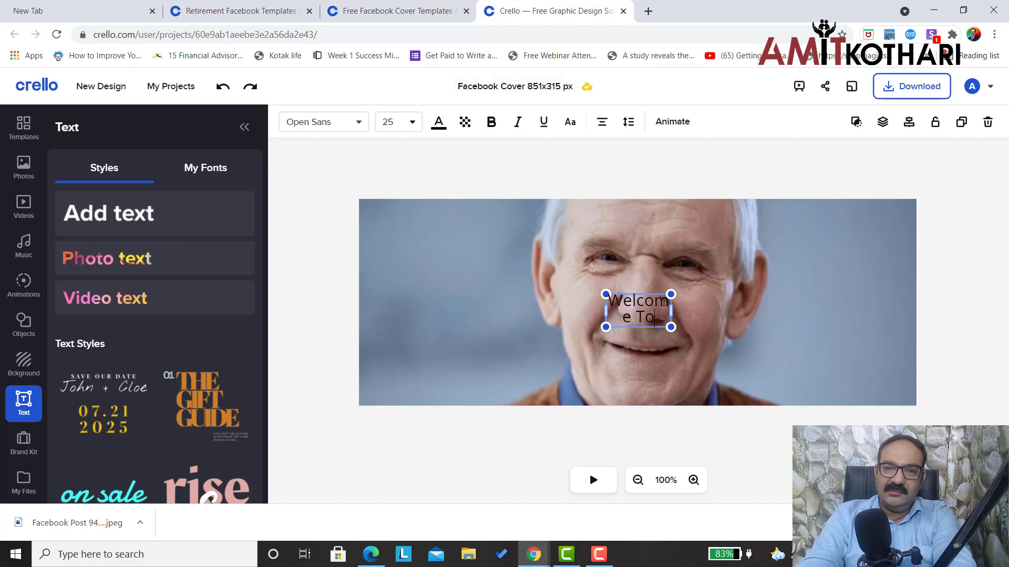
key(BackSpace)
key(BackSpace)
text(To W)
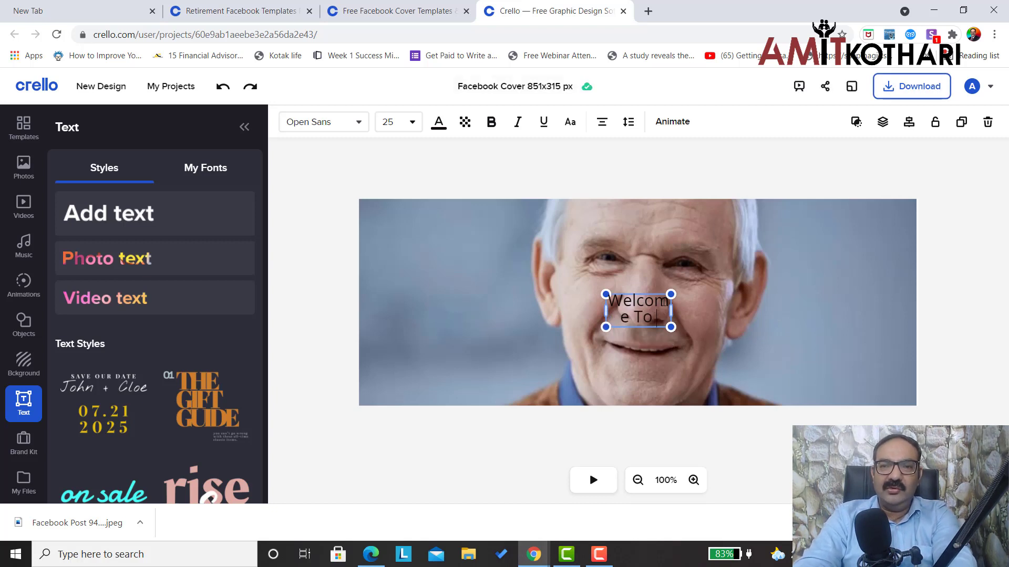
text(e)
key(BackSpace)
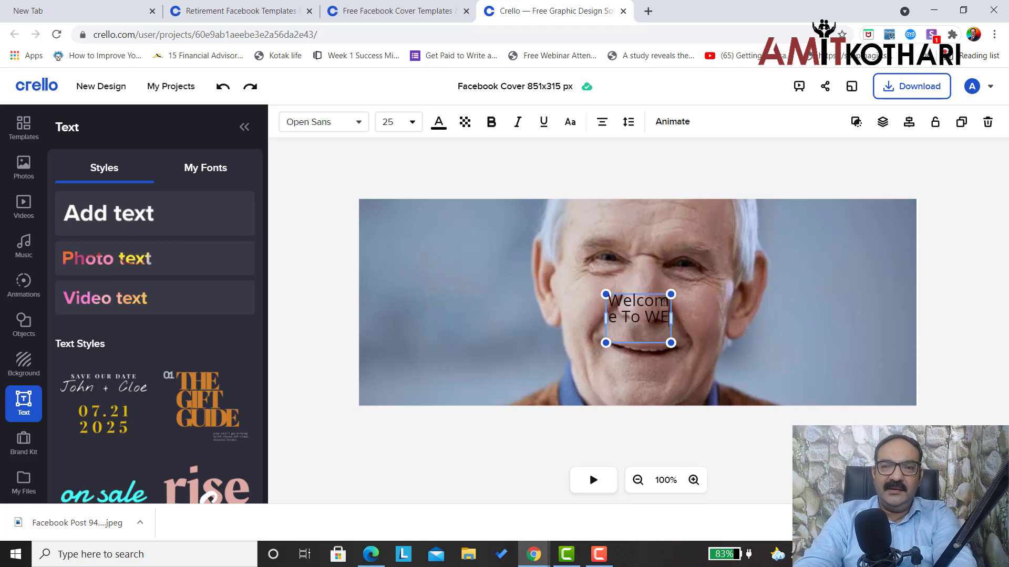
text(eath)
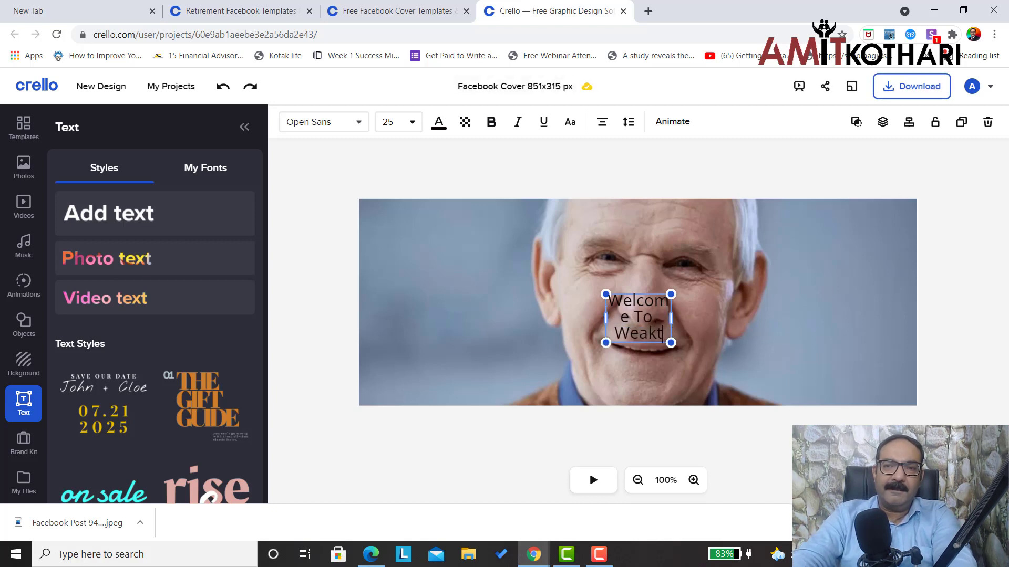
key(BackSpace)
key(BackSpace)
text(l)
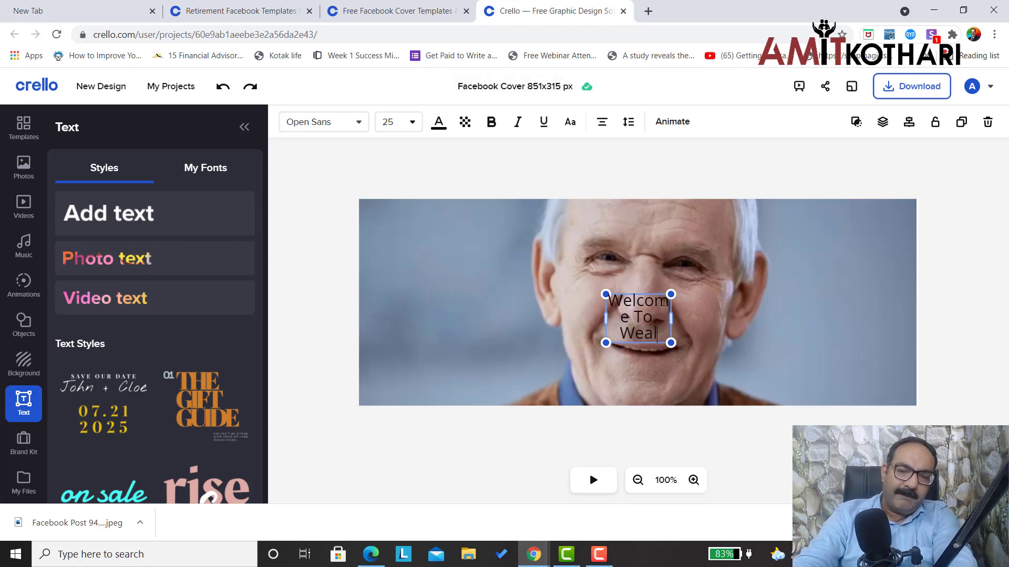
text(thy Tod)
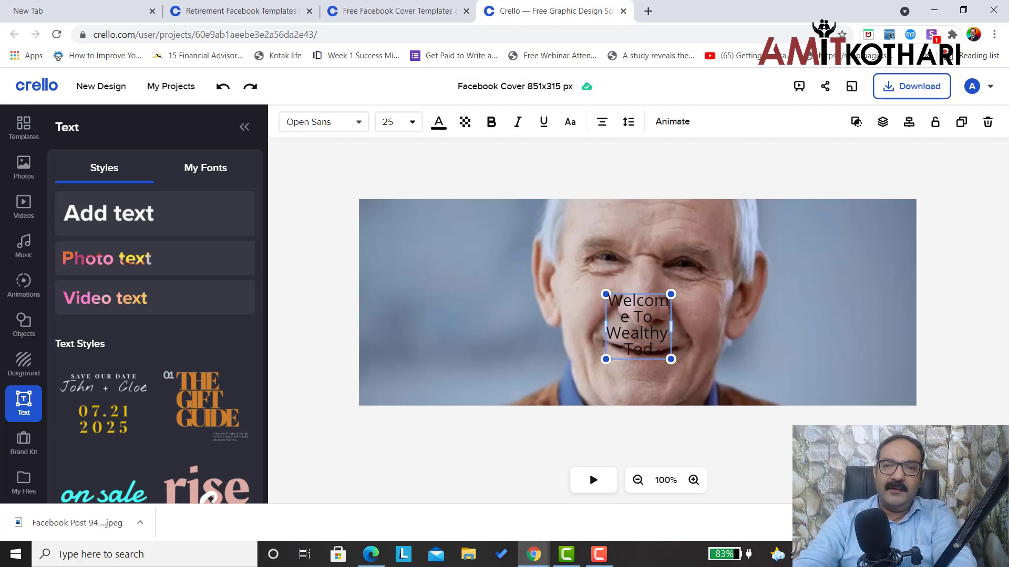
text(dlers )
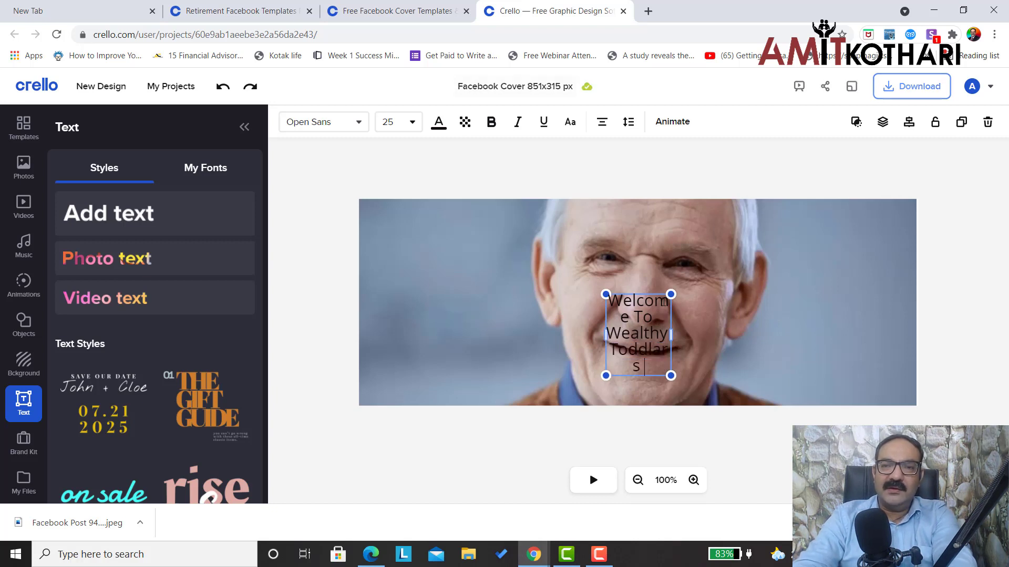
text(Com)
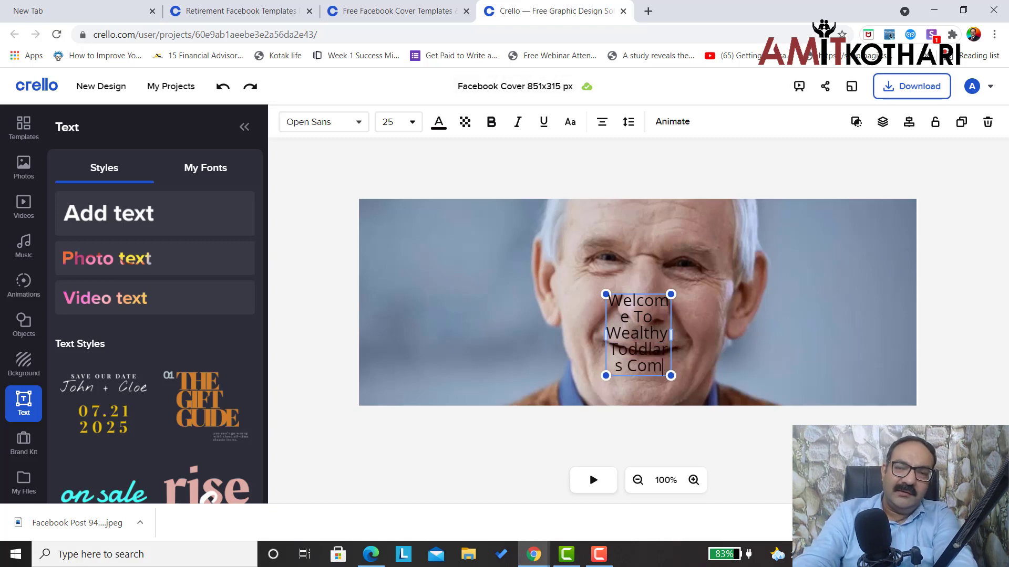
text(munity)
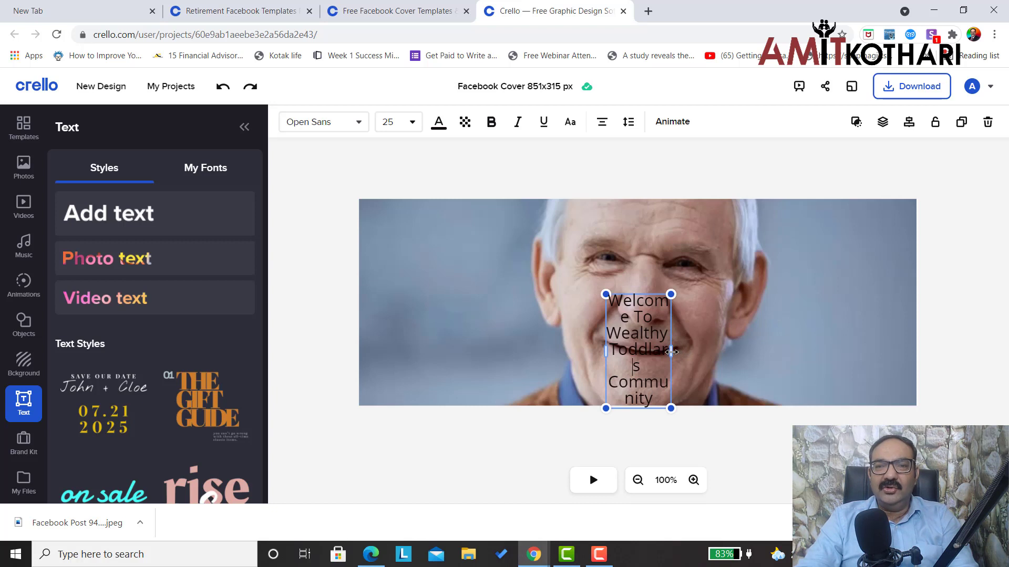
Widen the welcome text box so the wording fits on two lines, and move it to the cover's upper-left corner
drag(672, 352, 772, 345)
key(Left)
key(Left)
key(Left)
key(Left)
key(Left)
key(Left)
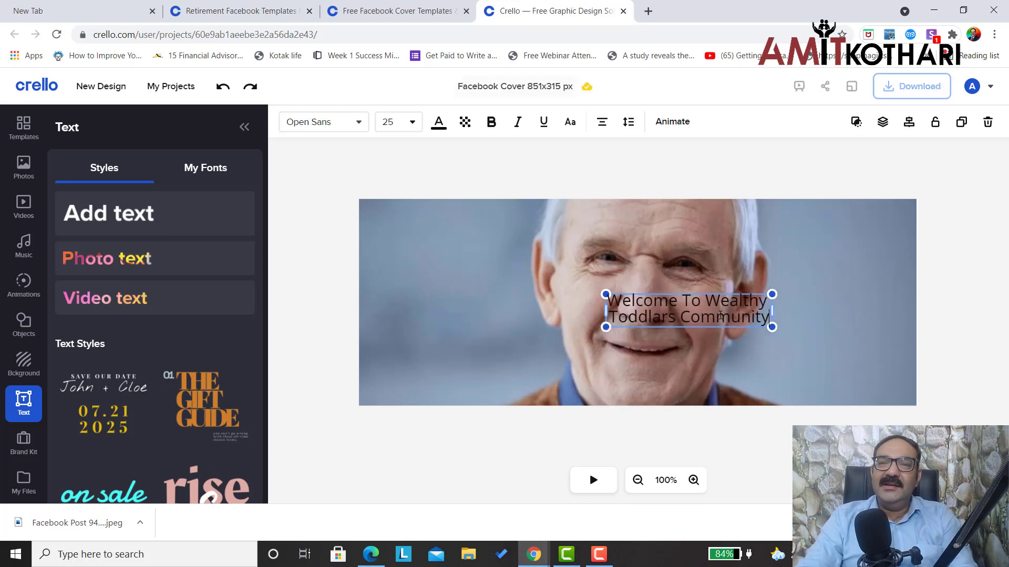
key(ctrl+shift+Home)
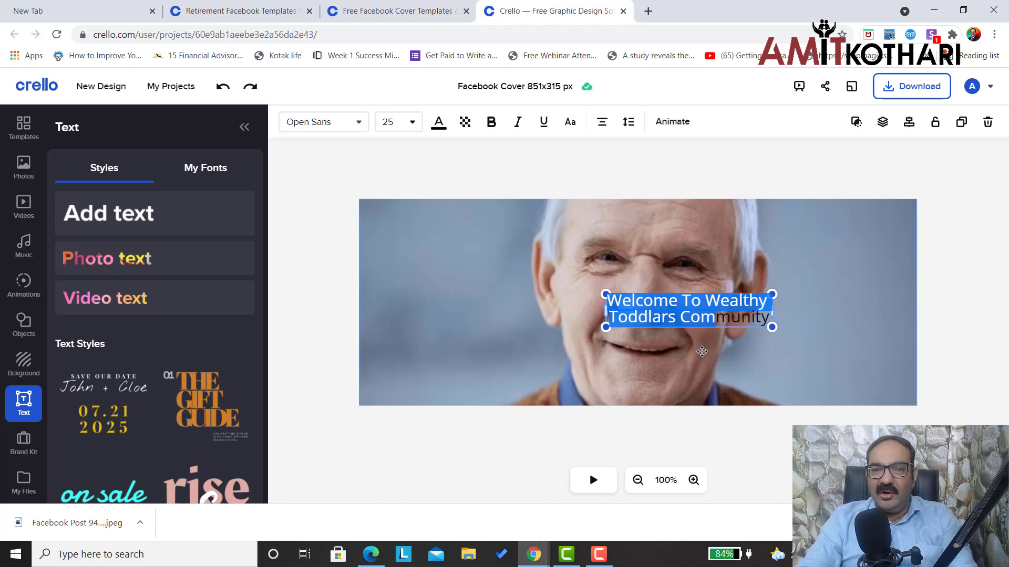
click(842, 328)
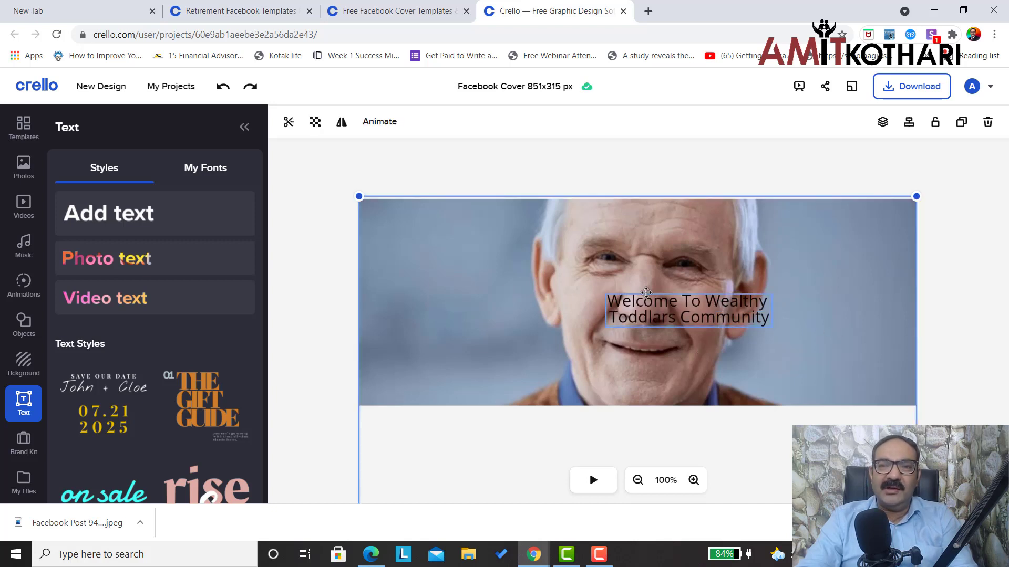
drag(646, 292, 404, 215)
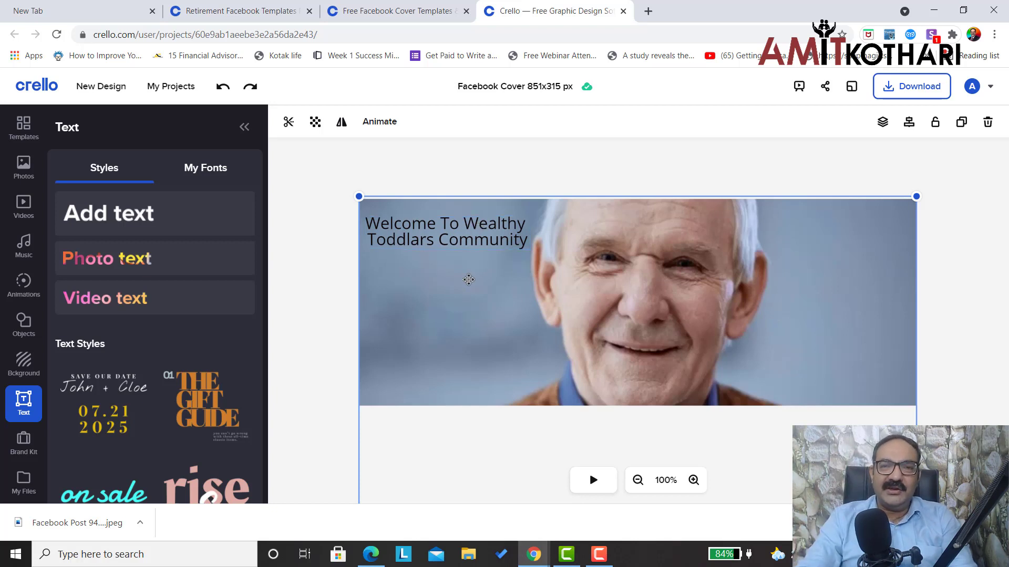
Change the welcome text's font to Open Sans Condensed and deselect the text
click(446, 241)
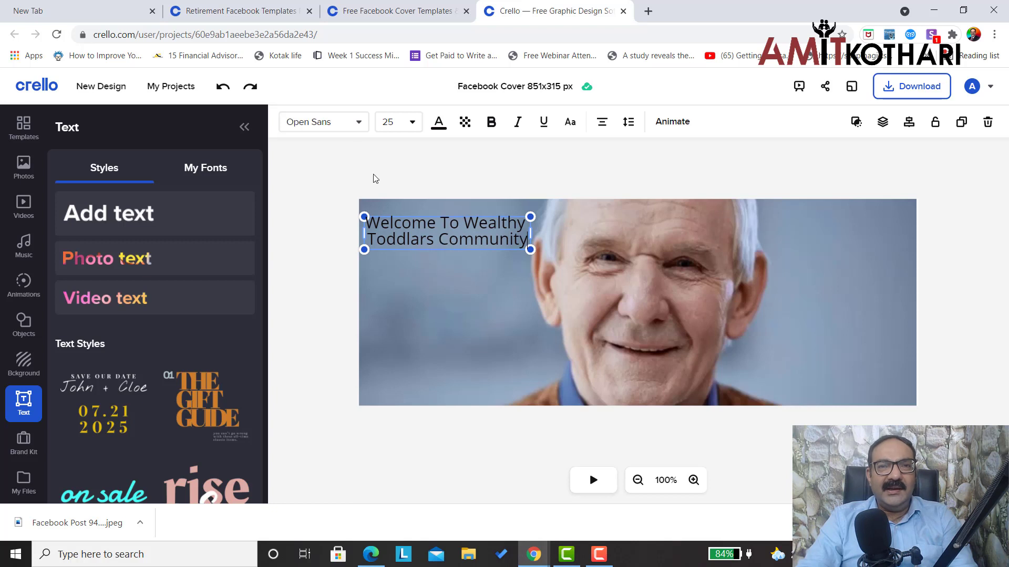
click(360, 123)
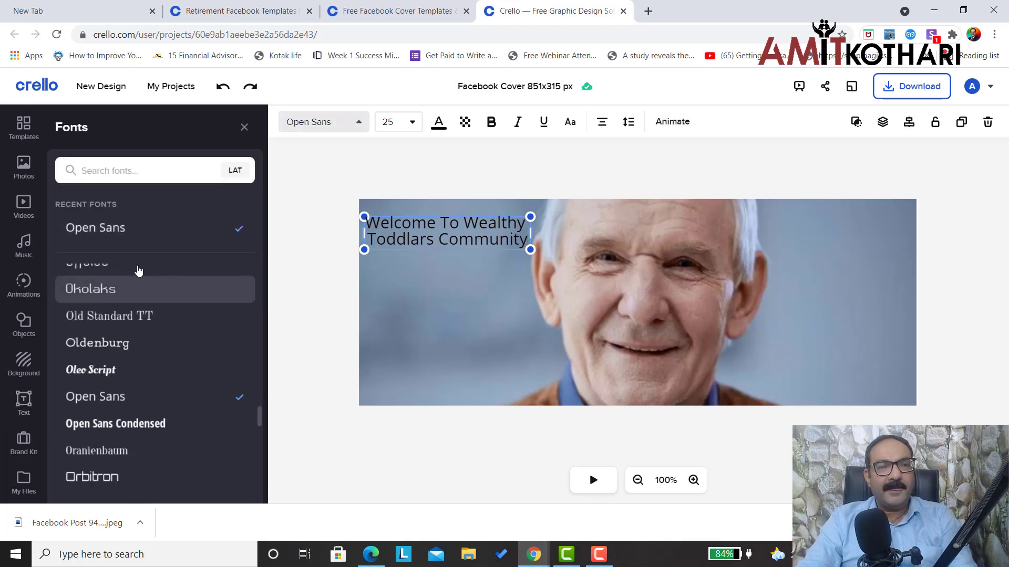
click(142, 429)
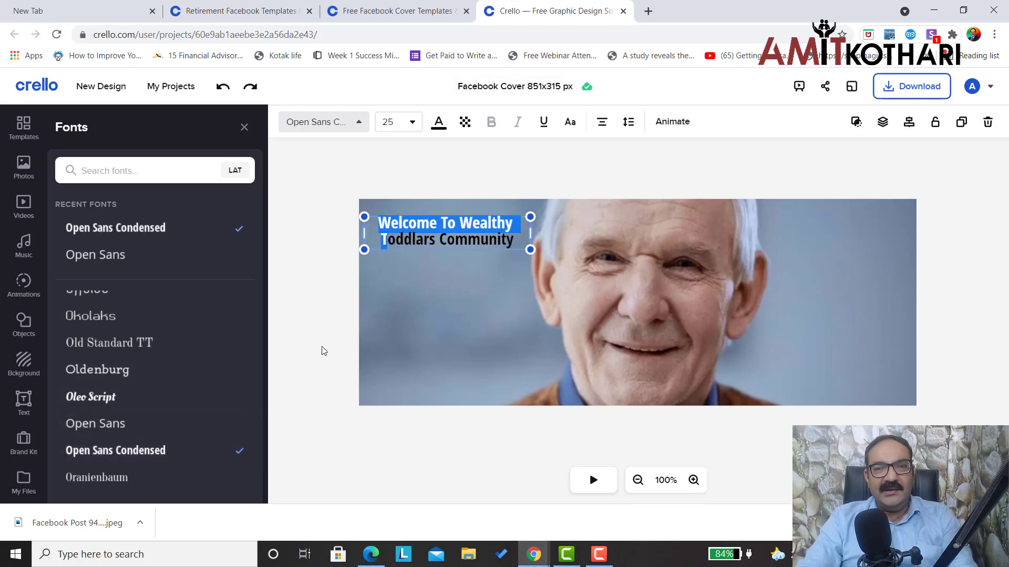
click(418, 361)
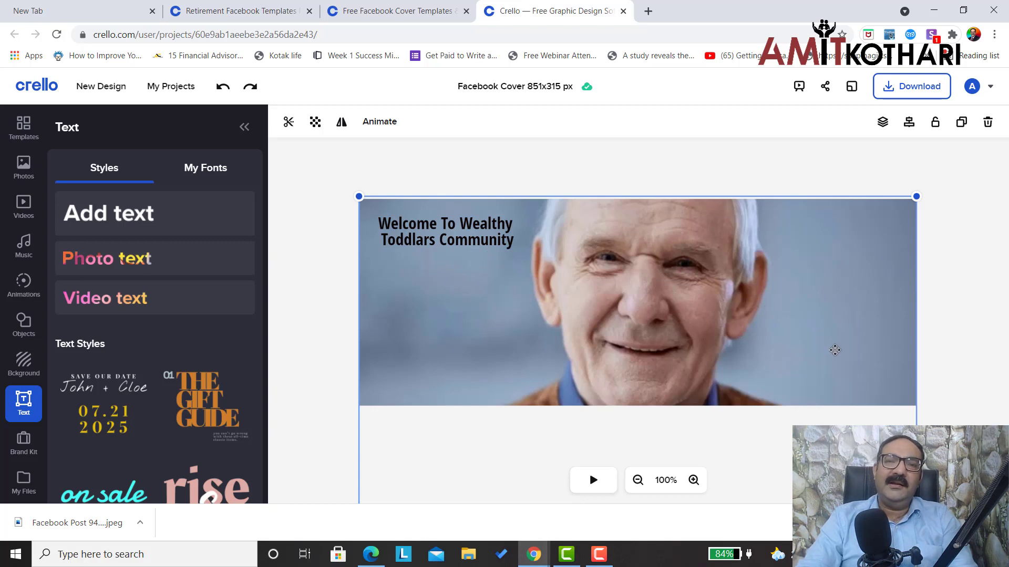
Add a plain text element to the cover reading "I am Happy Because I did My Planning. Have You ?"
click(23, 167)
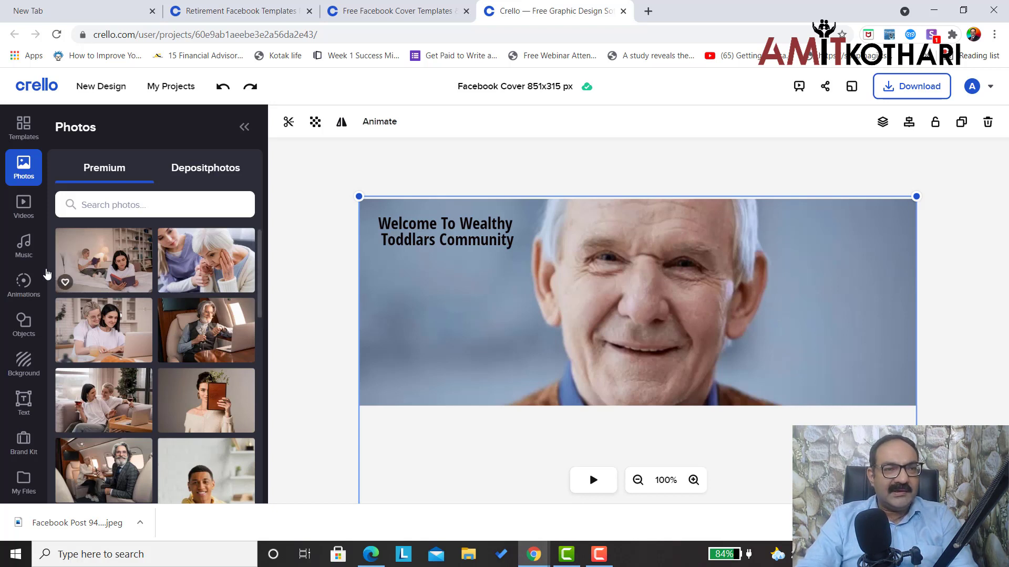
click(24, 404)
click(133, 226)
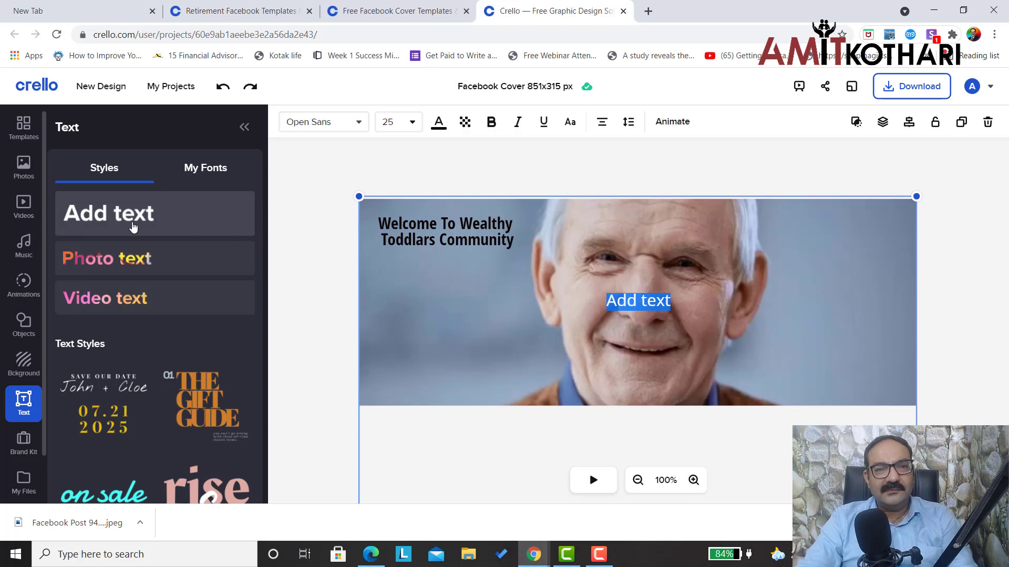
key(BackSpace)
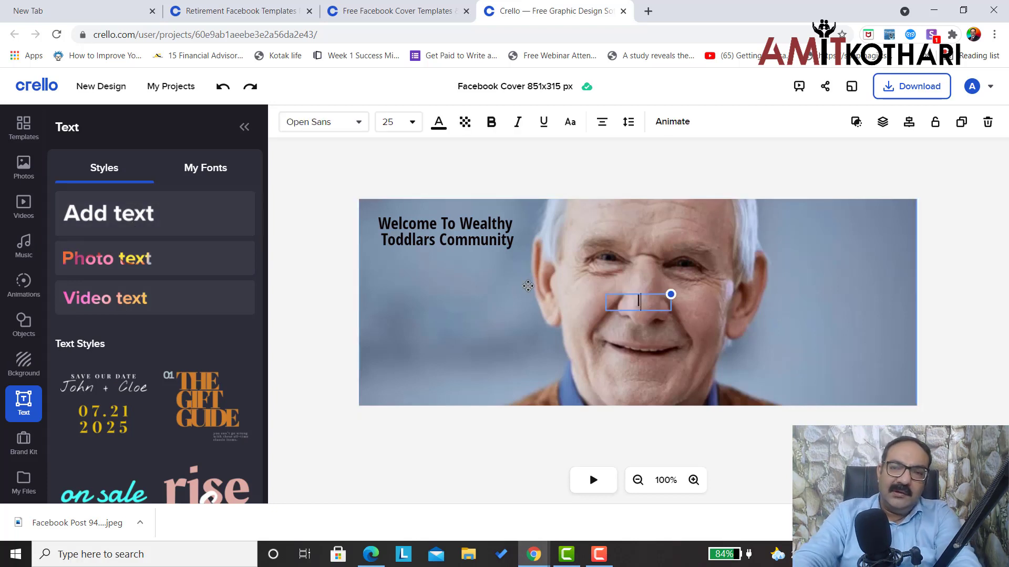
text(I am )
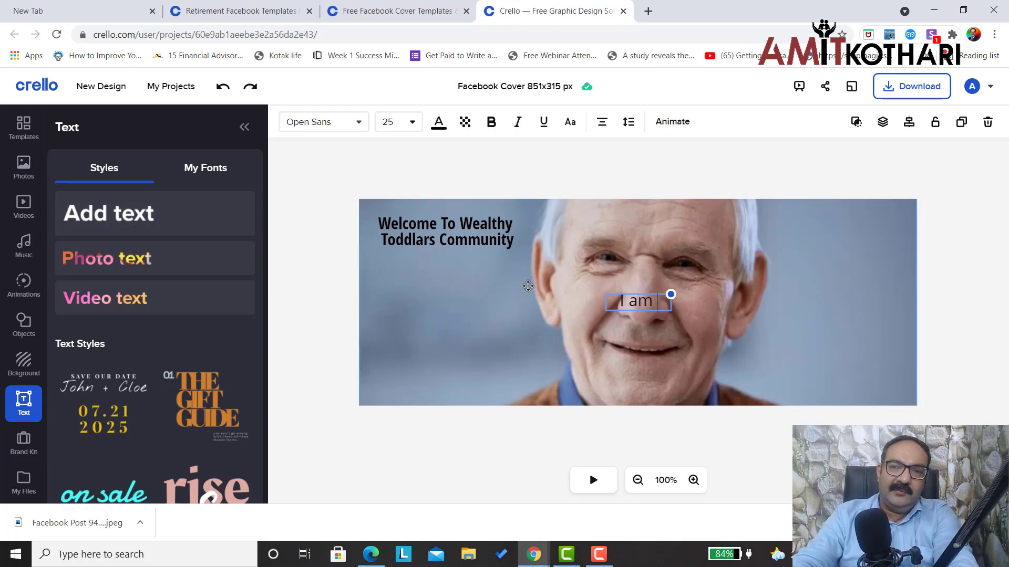
text(Hap)
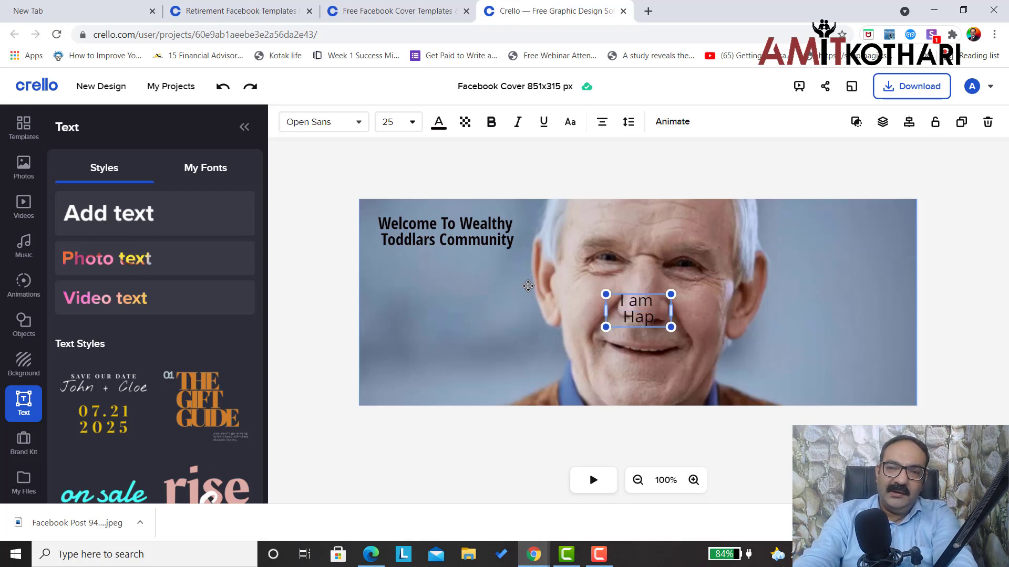
text(py Bec)
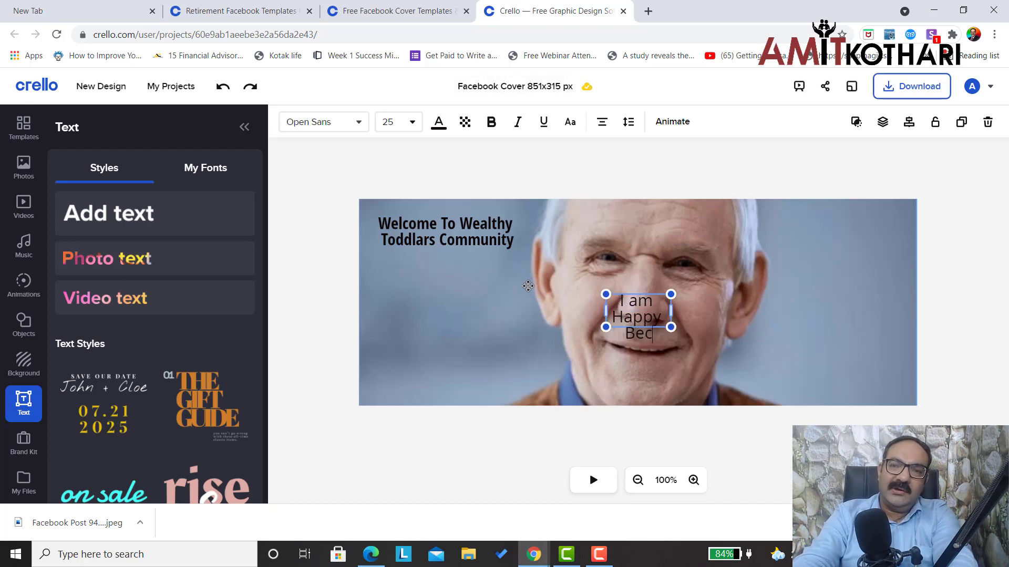
text(su)
key(BackSpace)
text(su)
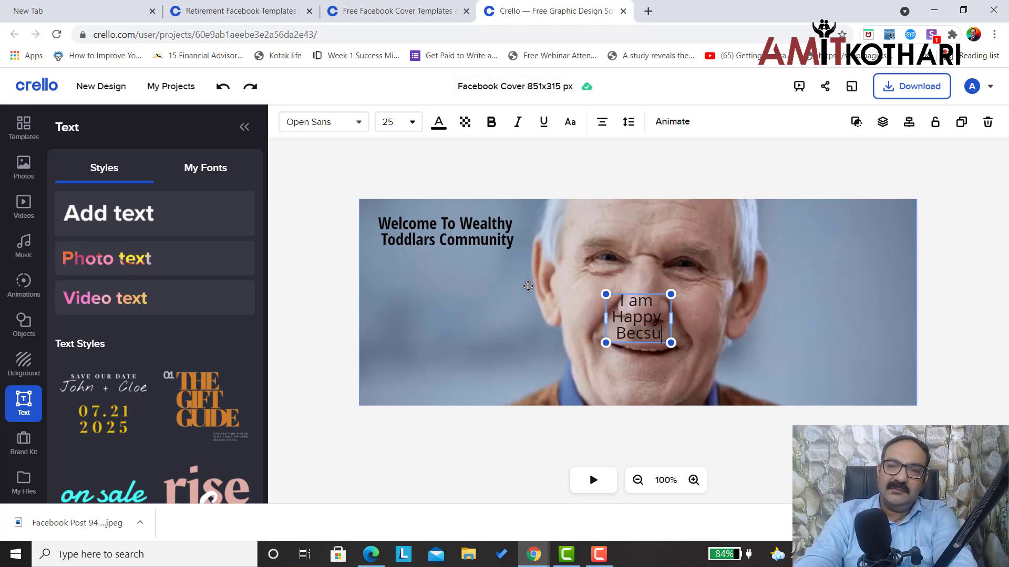
key(BackSpace)
key(BackSpace)
text(ause )
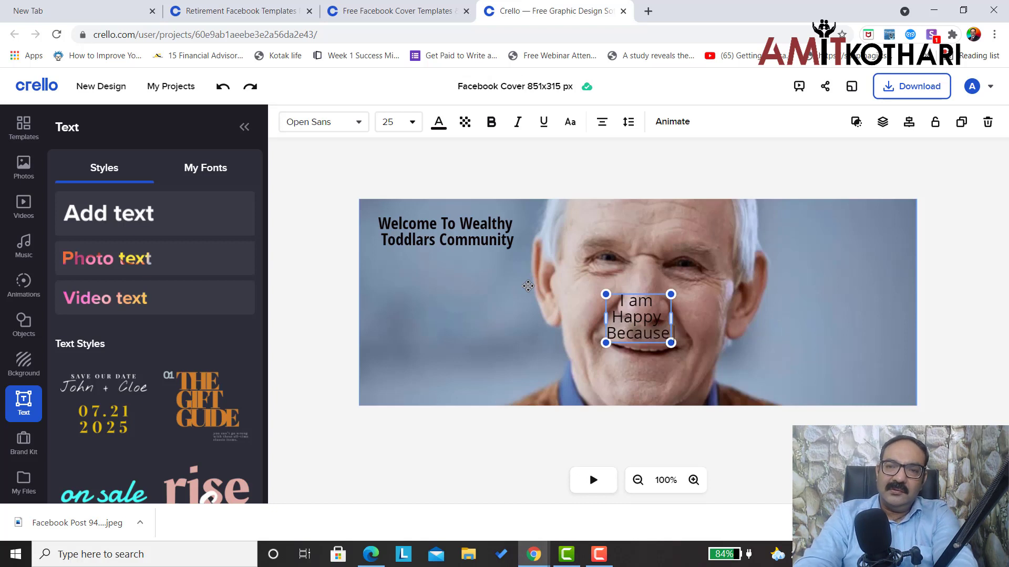
text(I did)
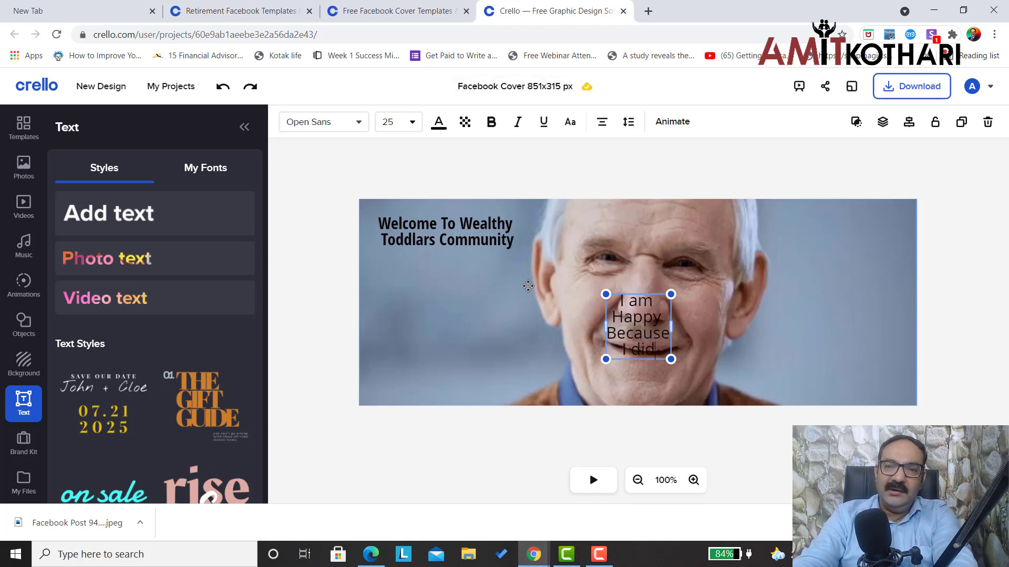
text( My)
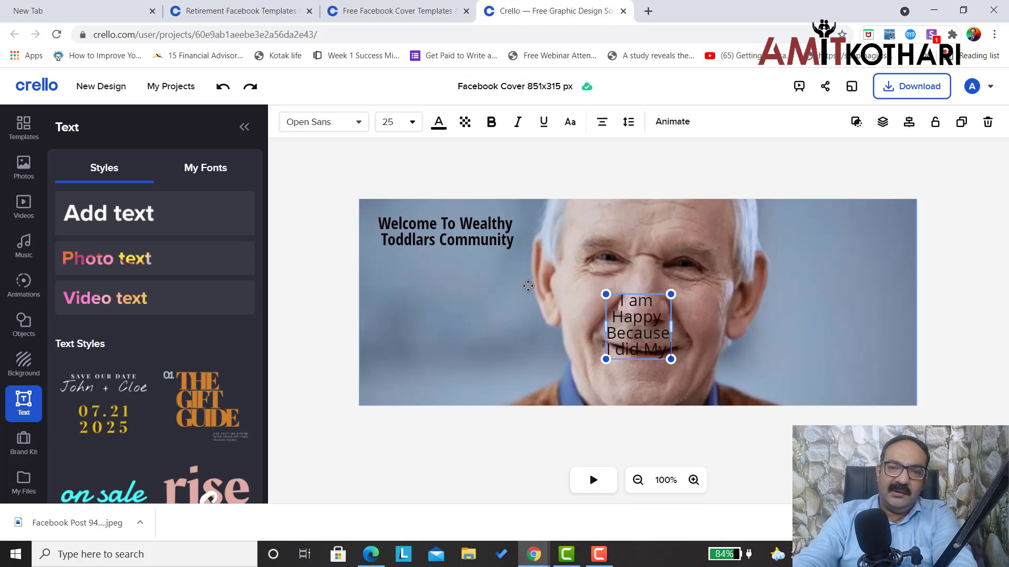
text( Planni)
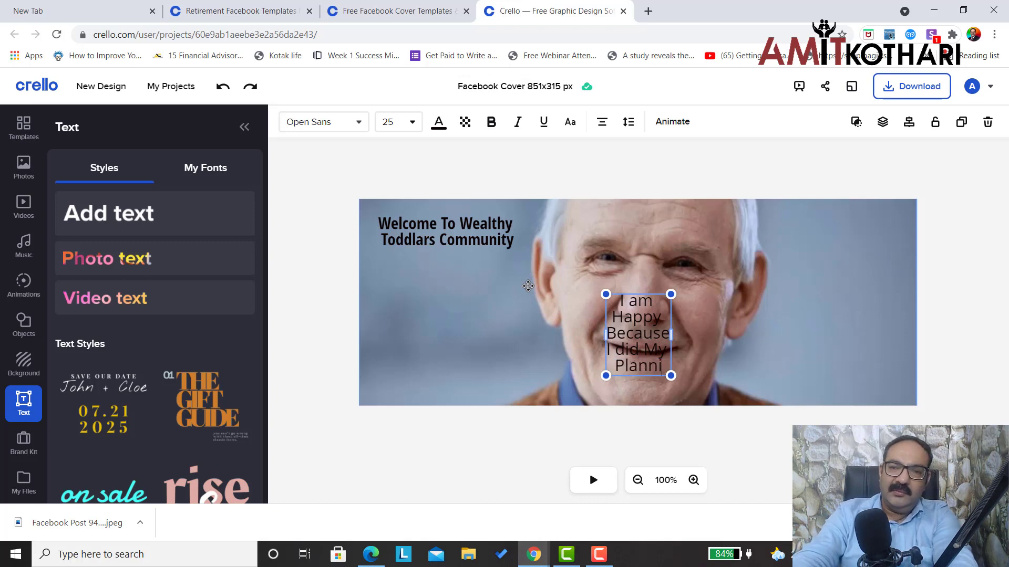
text(ng)
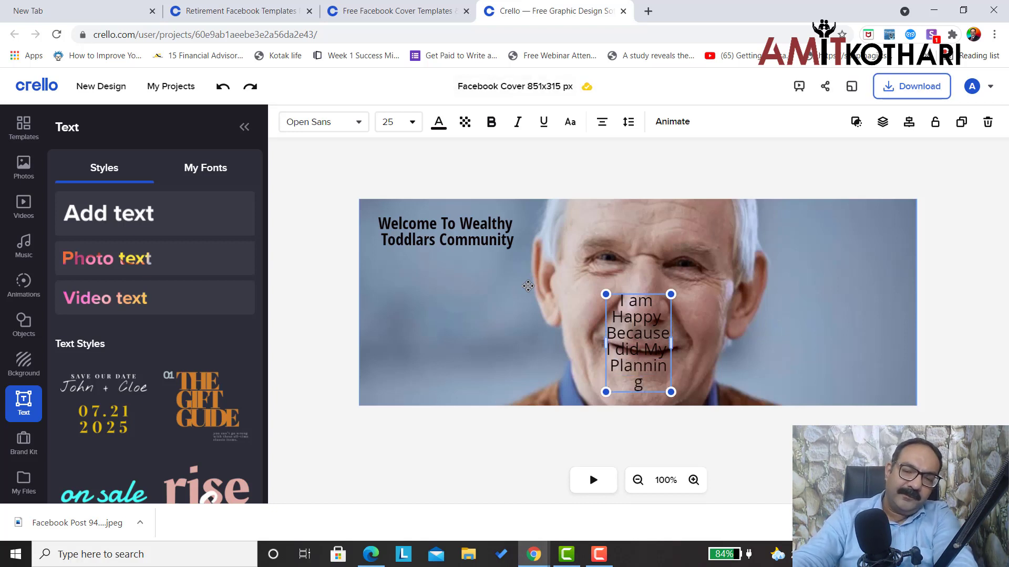
text(. Have)
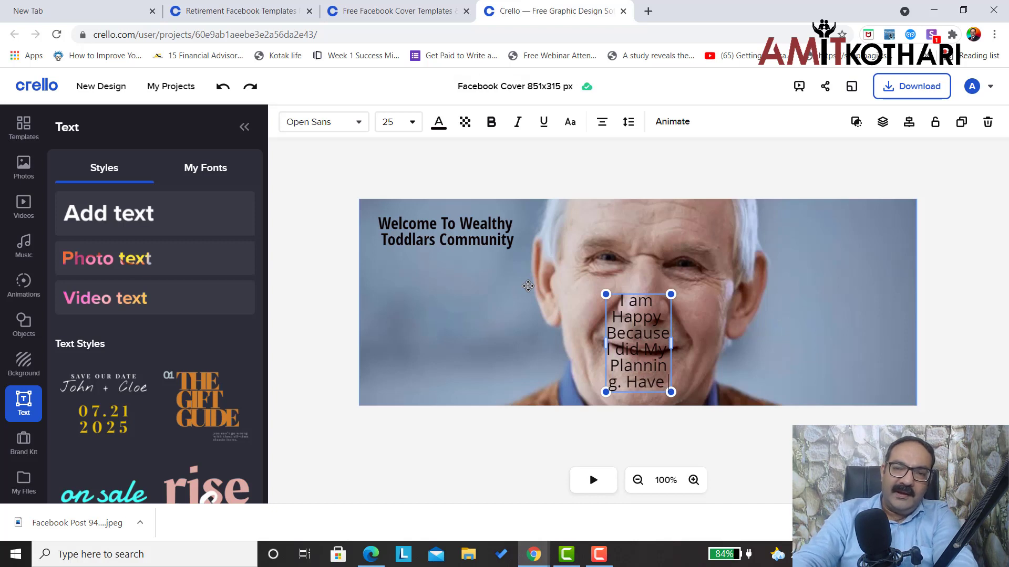
text( You)
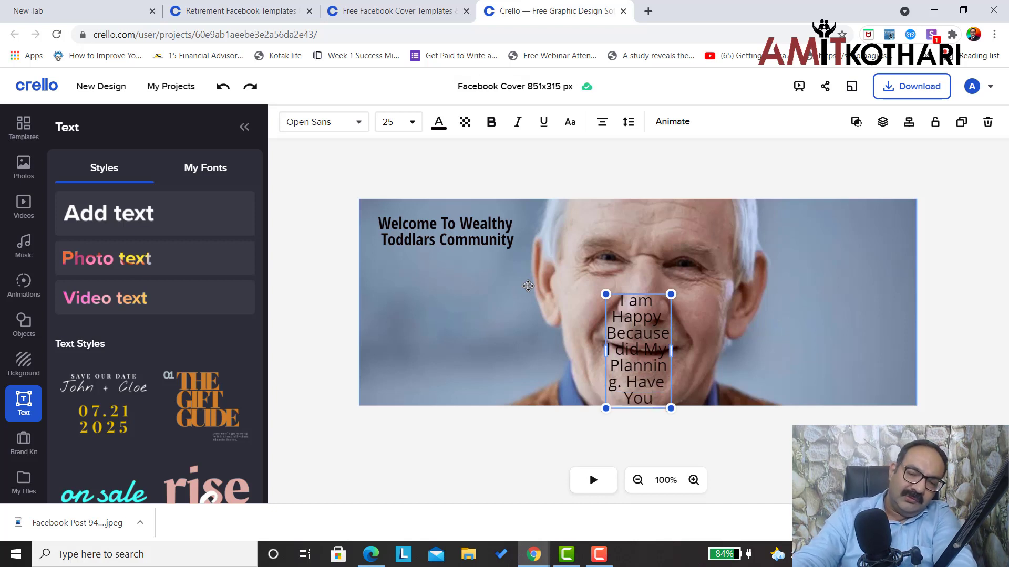
text( ?)
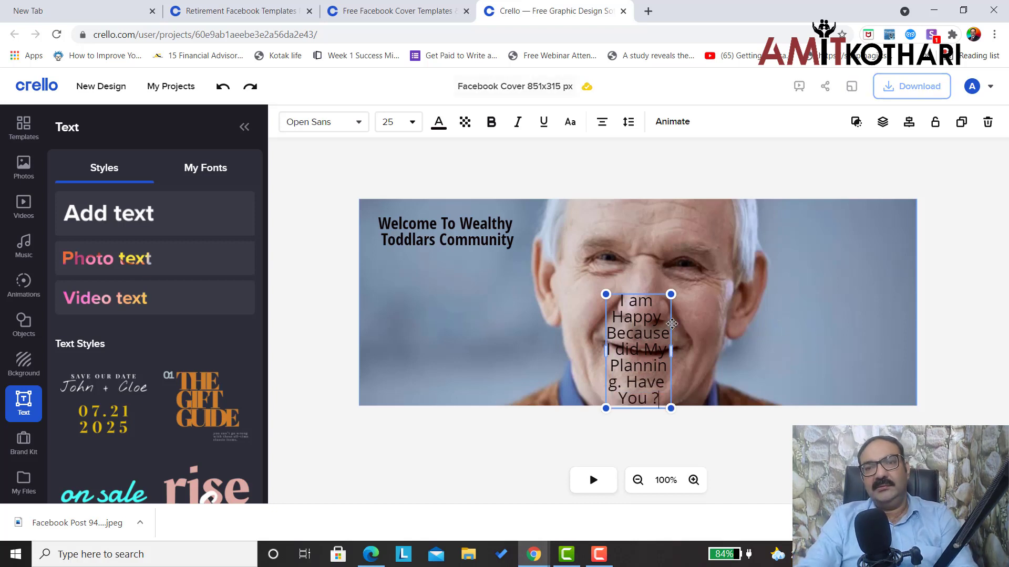
Widen the "I am Happy" text box so the wording fits on two lines, and move it to the cover's lower-right corner
drag(671, 351, 812, 356)
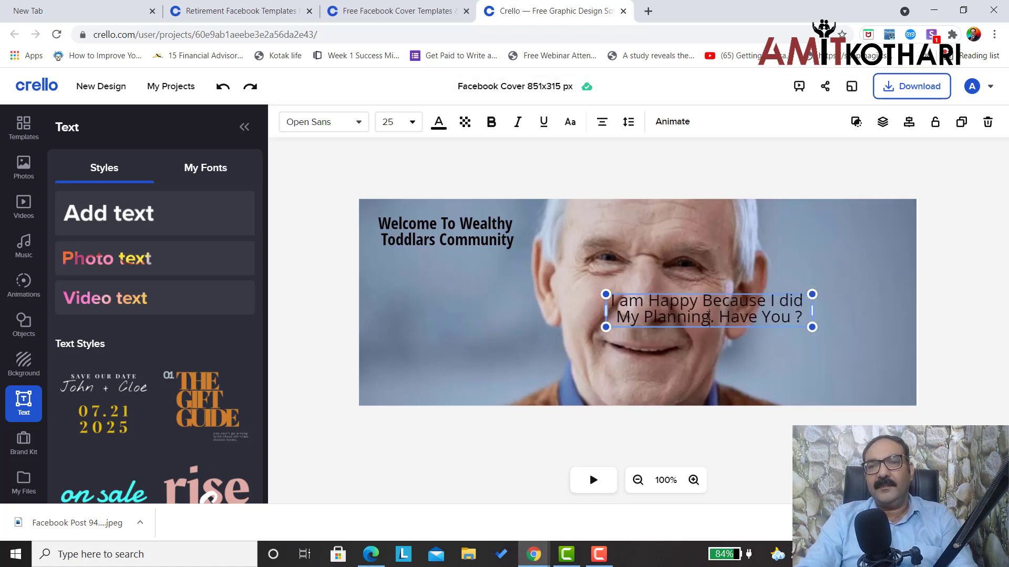
drag(708, 316, 779, 330)
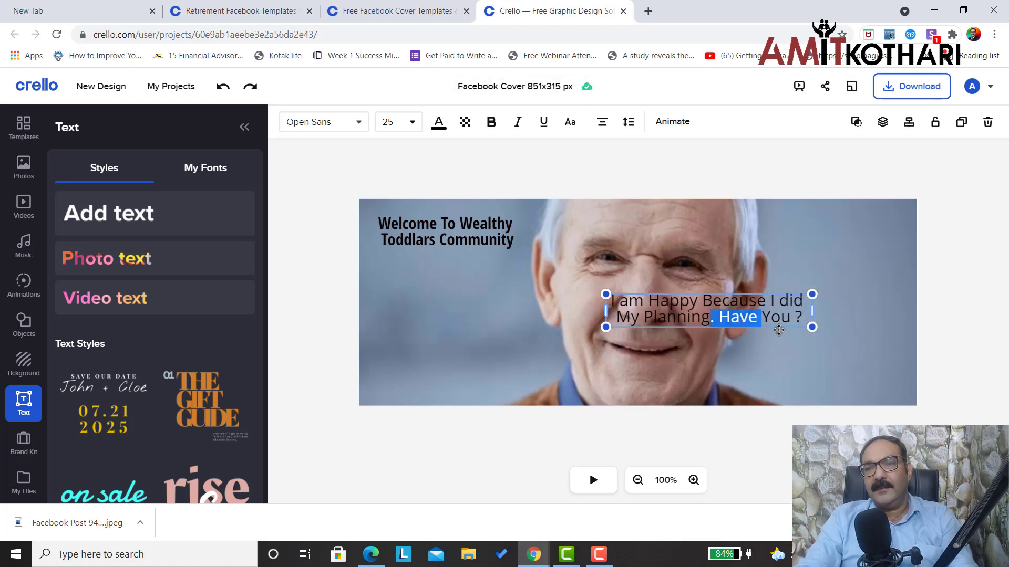
click(834, 246)
drag(704, 309, 812, 355)
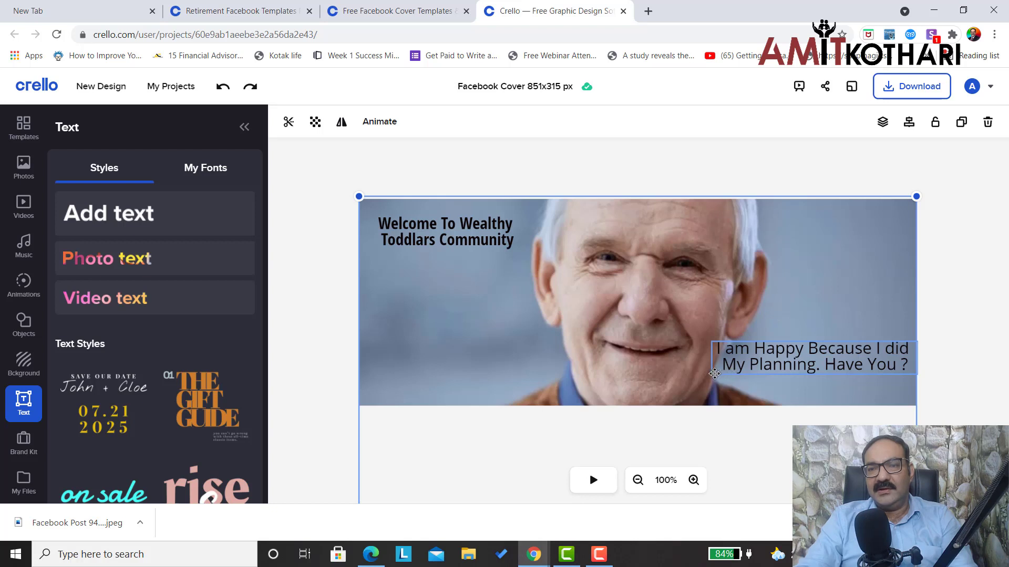
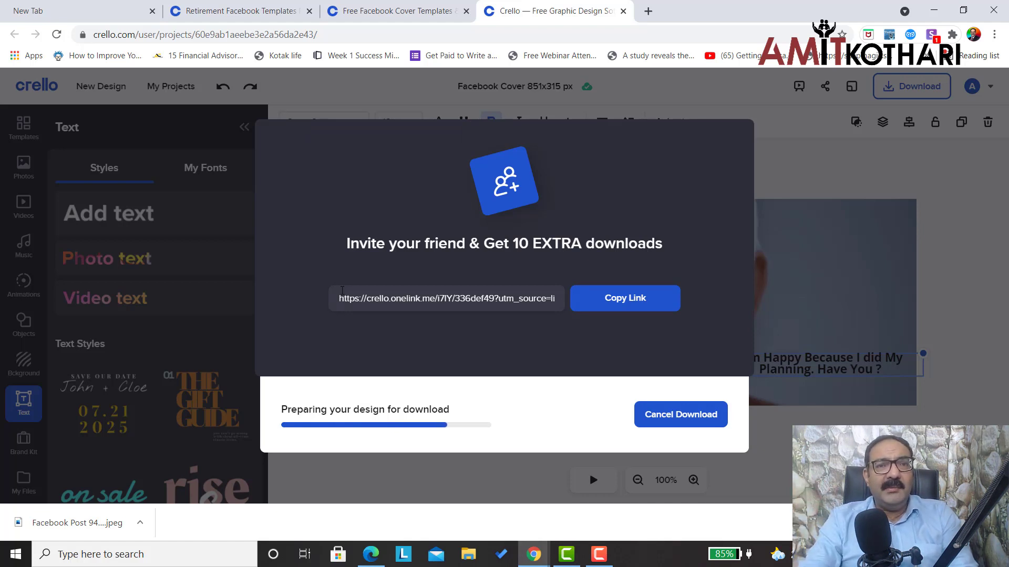
From the templates page, open the account settings and review the billing, subscription and account pages and the monthly download allowance
click(401, 14)
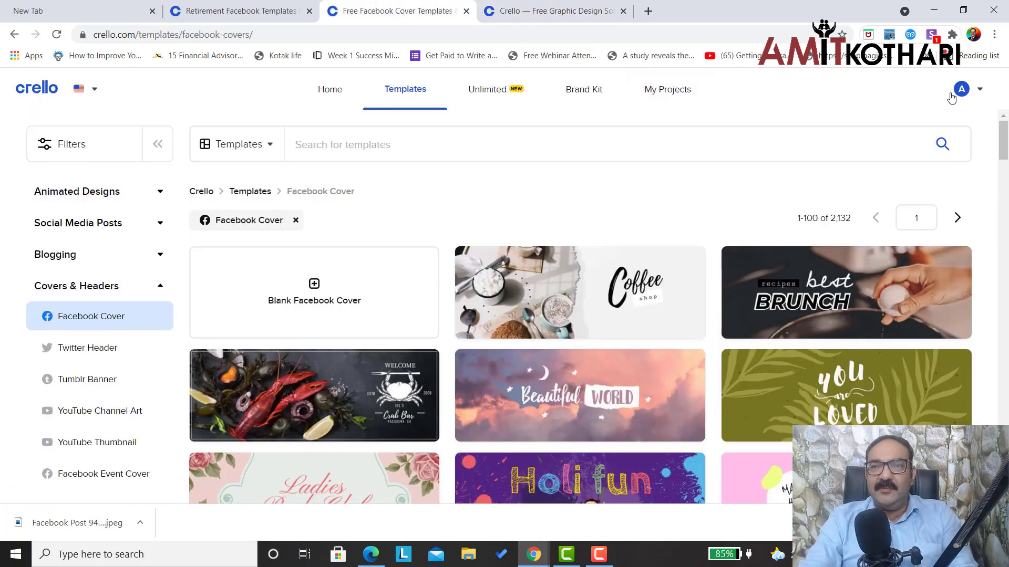
click(979, 94)
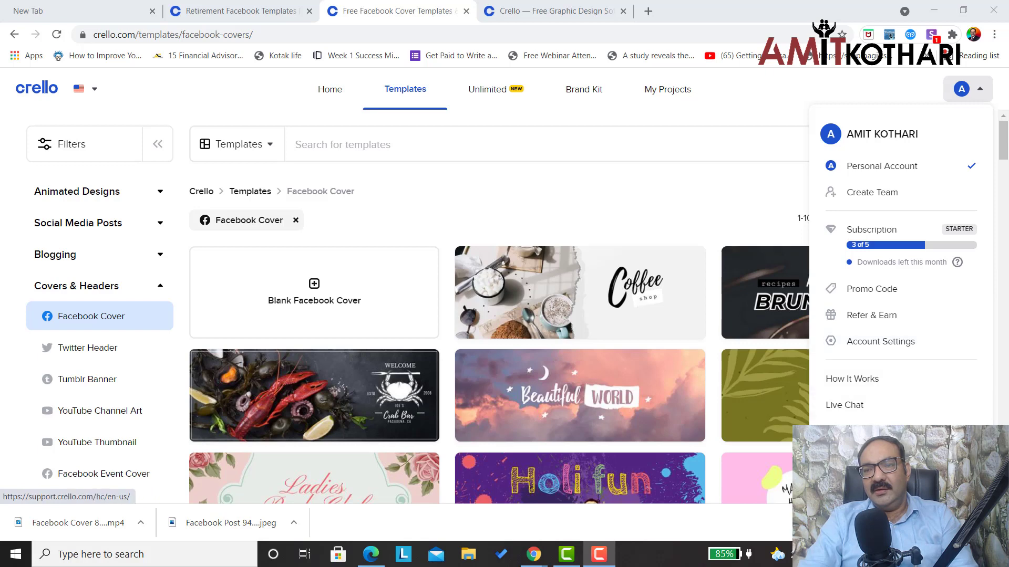
click(858, 347)
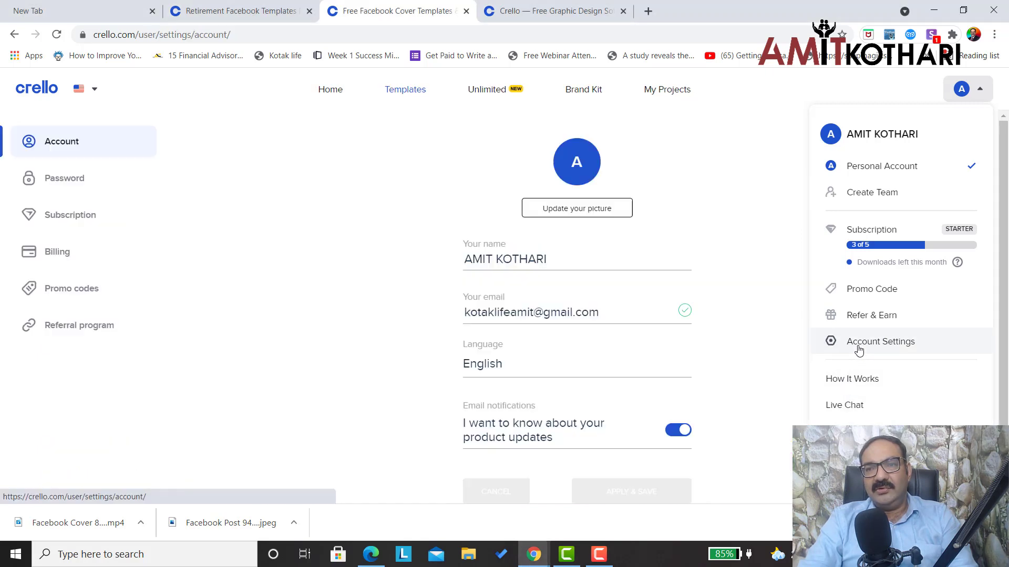
click(61, 262)
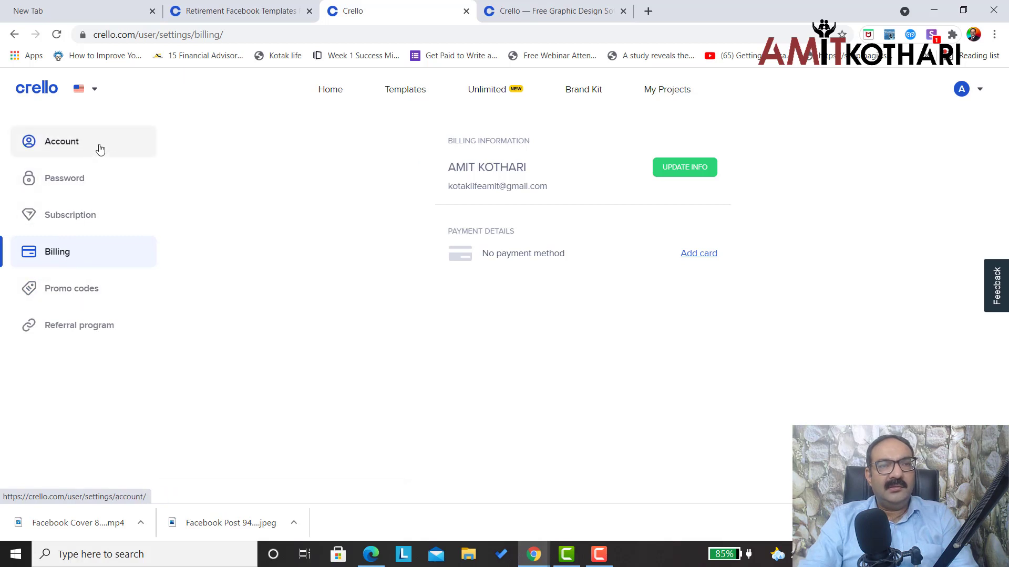
click(80, 211)
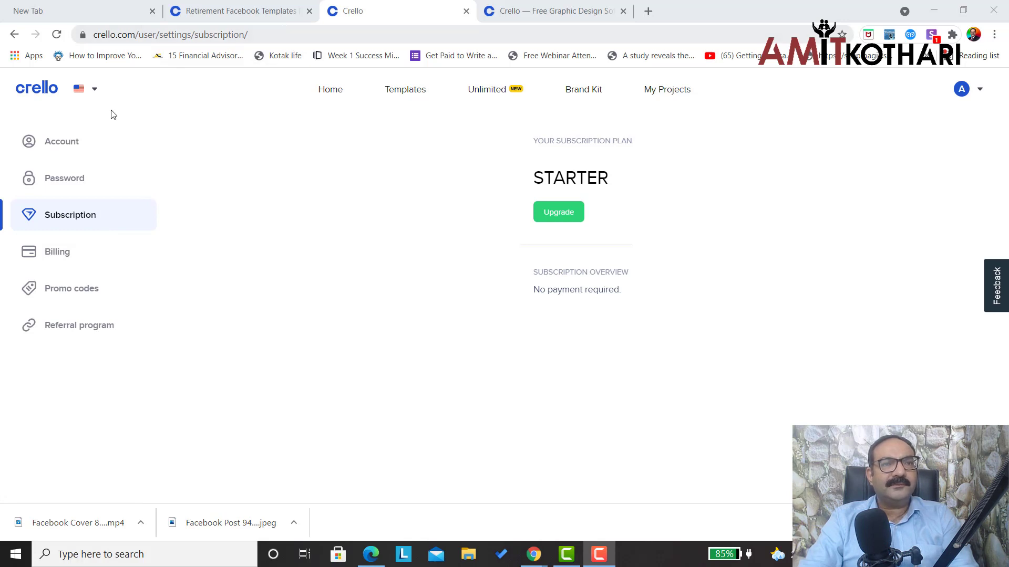
click(73, 136)
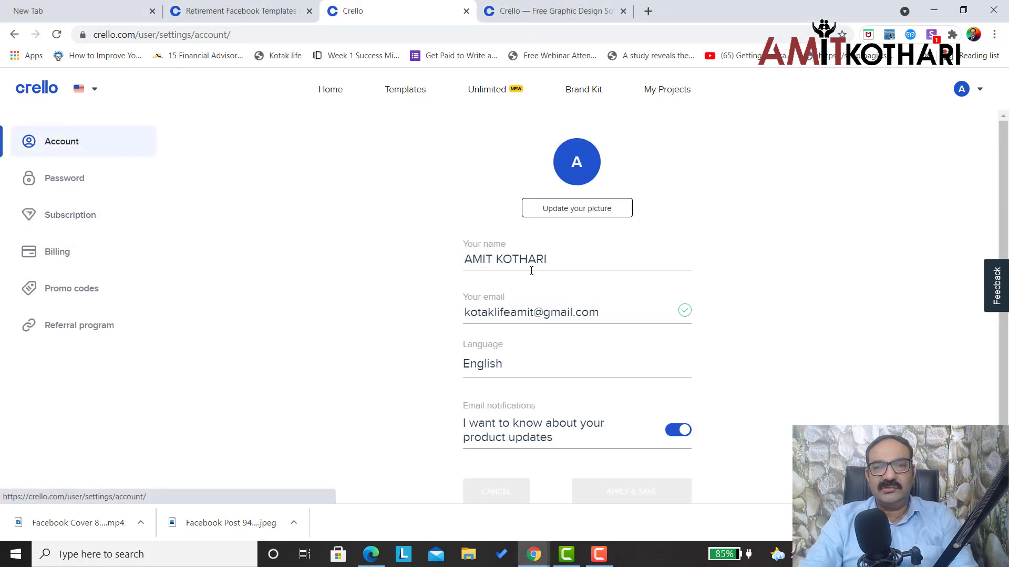
drag(1006, 218, 1006, 372)
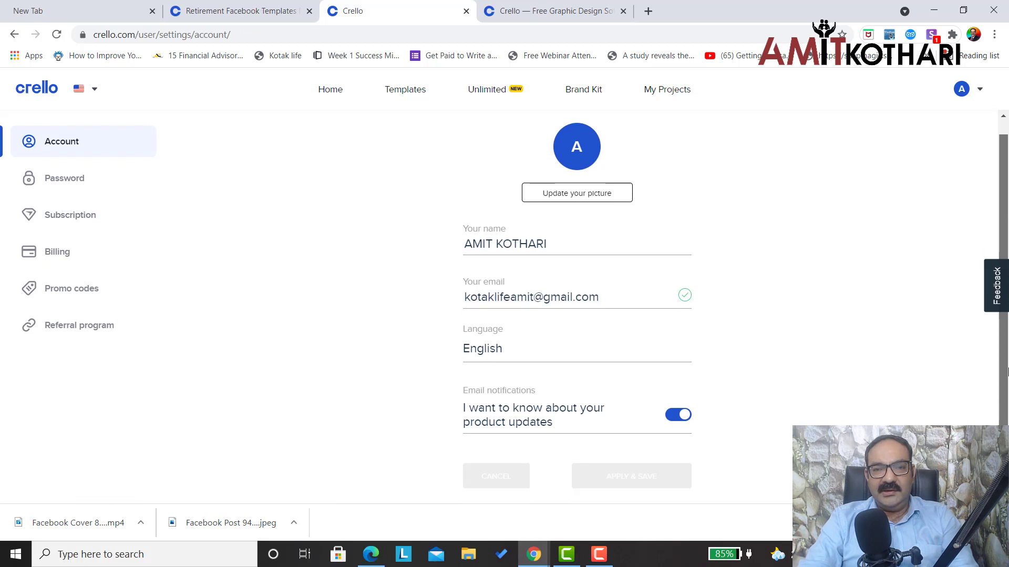
drag(1008, 240, 1007, 235)
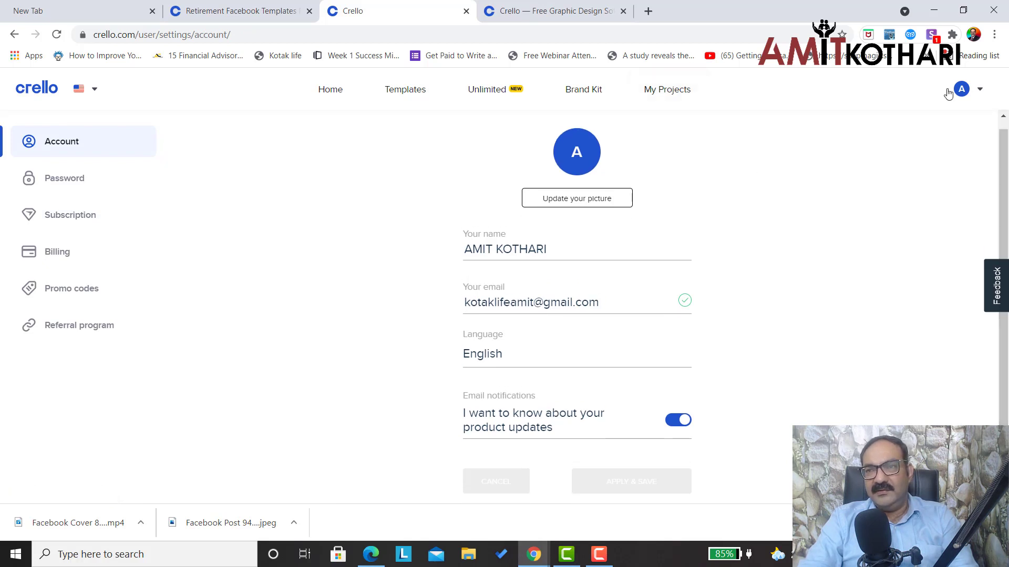
click(973, 97)
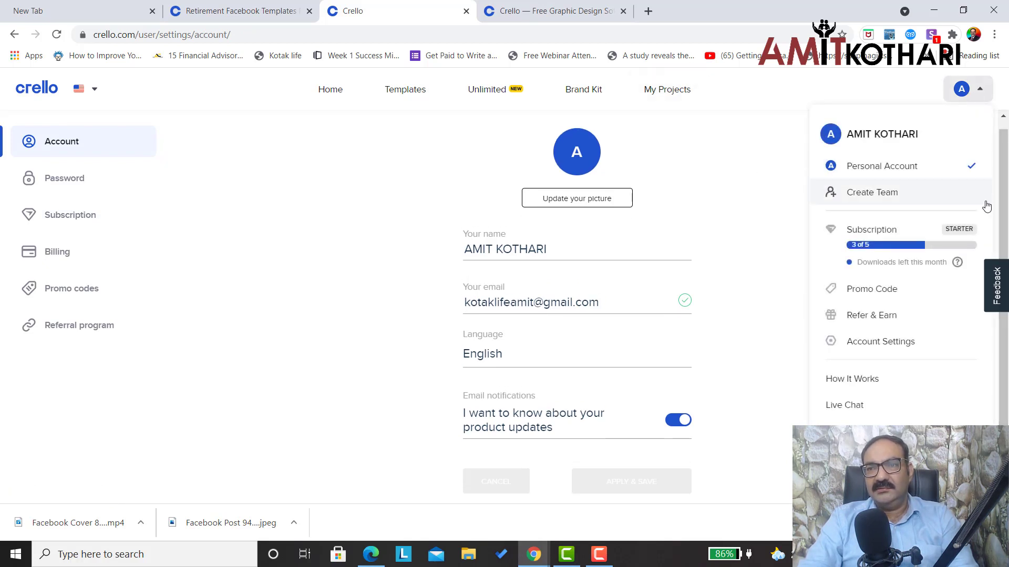
drag(1004, 220, 1005, 284)
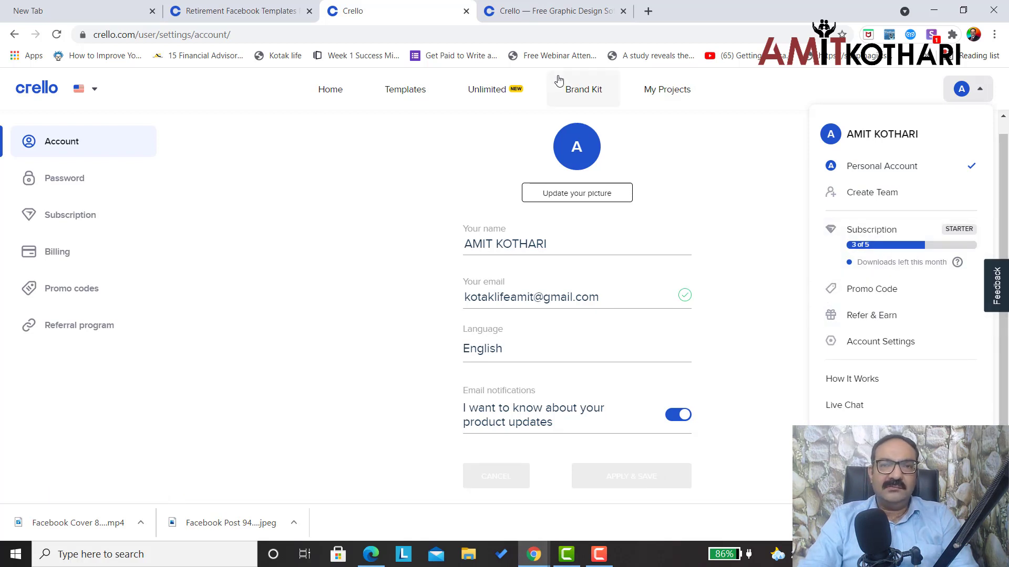
Search the web for "crello Pricing"
click(363, 36)
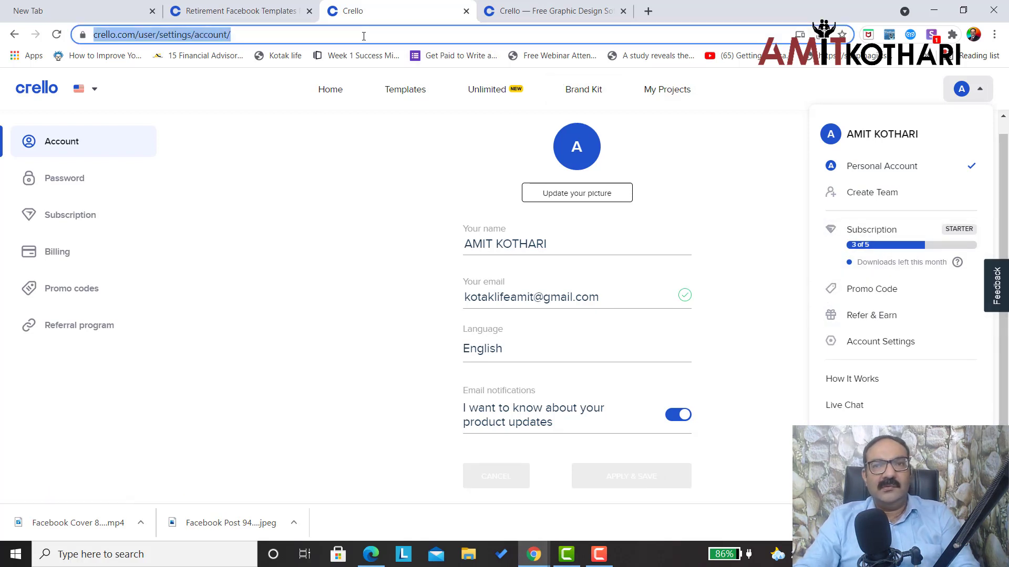
text(crr)
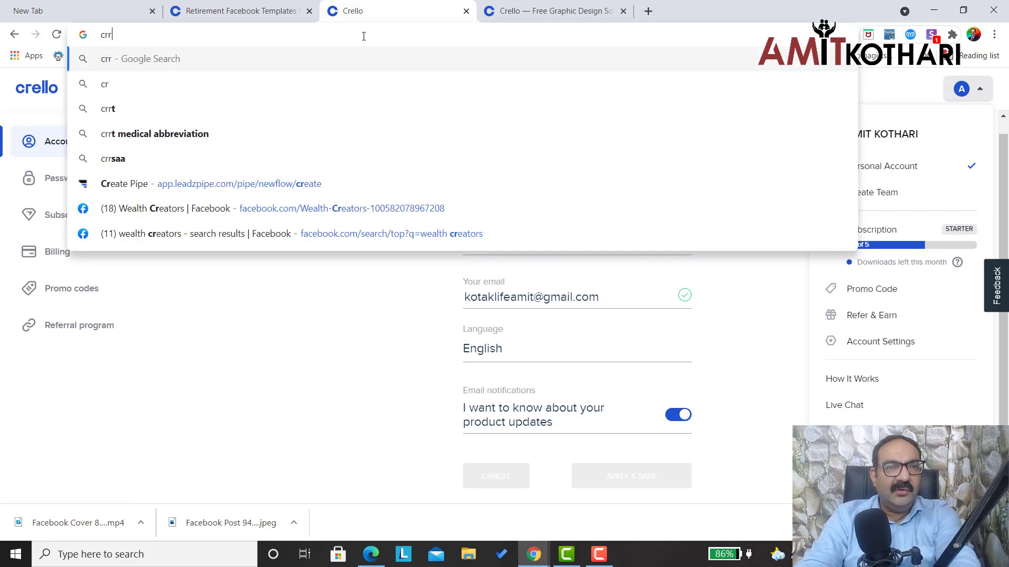
key(BackSpace)
text(ellp)
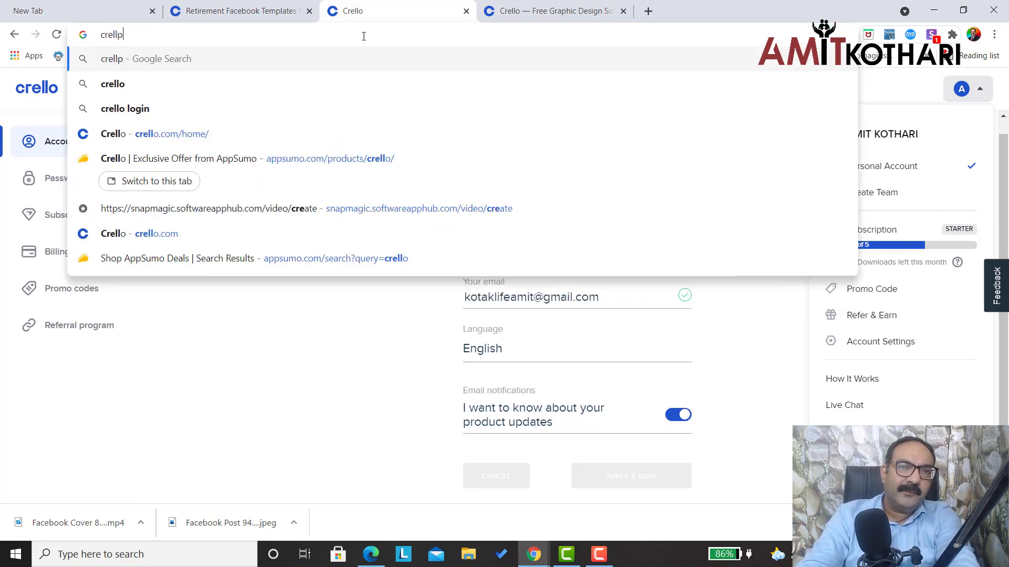
key(BackSpace)
key(BackSpace)
text(o )
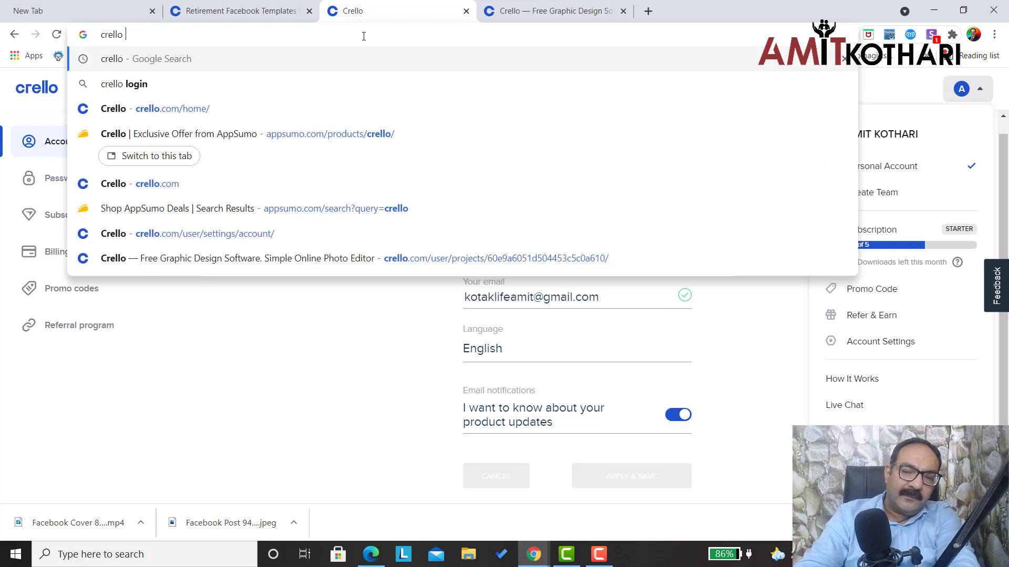
text(Pricing)
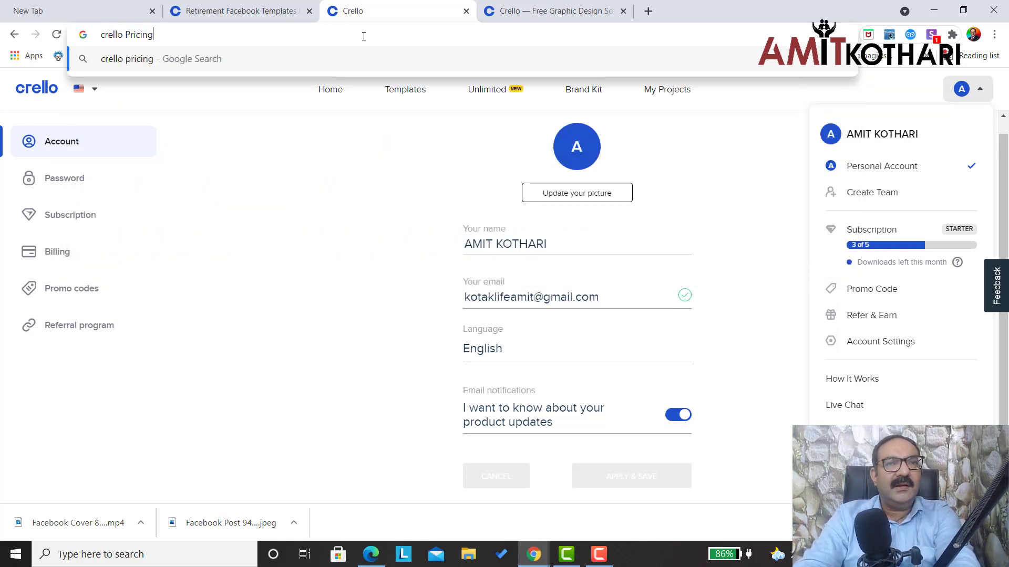
key(Return)
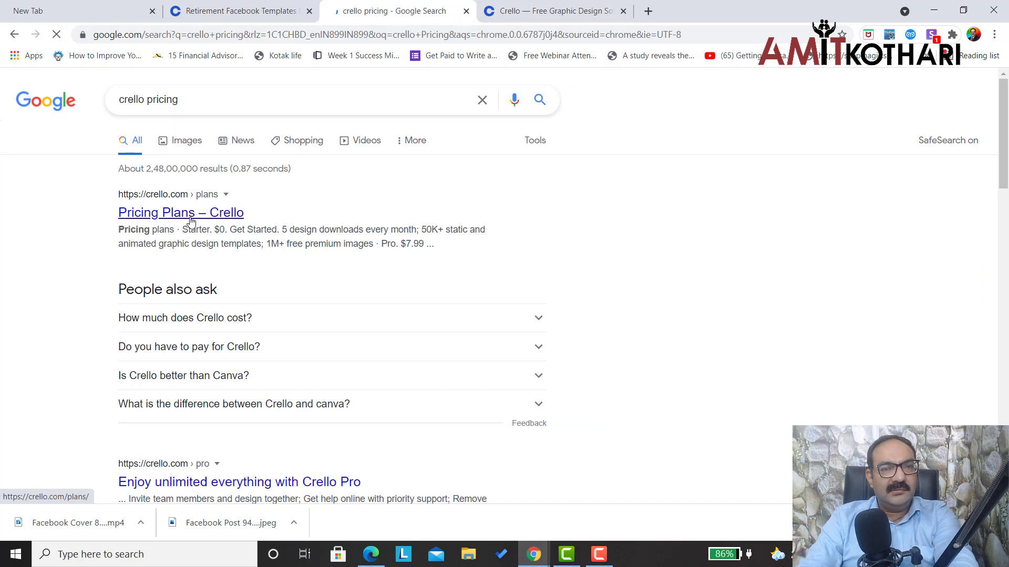
Open Crello's pricing plans page and compare the Starter and Pro plans with yearly and monthly payment
click(191, 216)
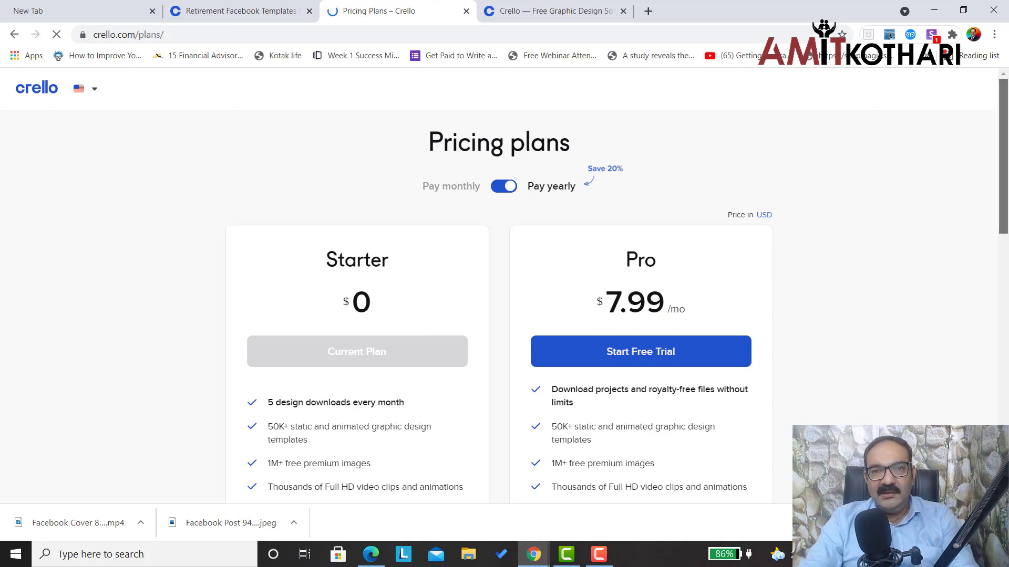
scroll(1006, 263, down, 3)
scroll(479, 243, up, 3)
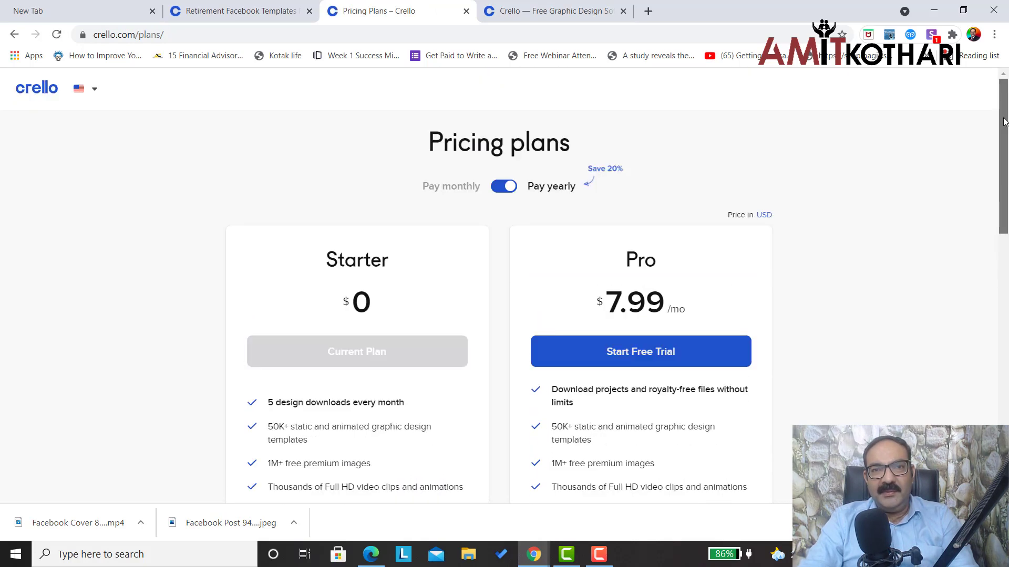
click(494, 189)
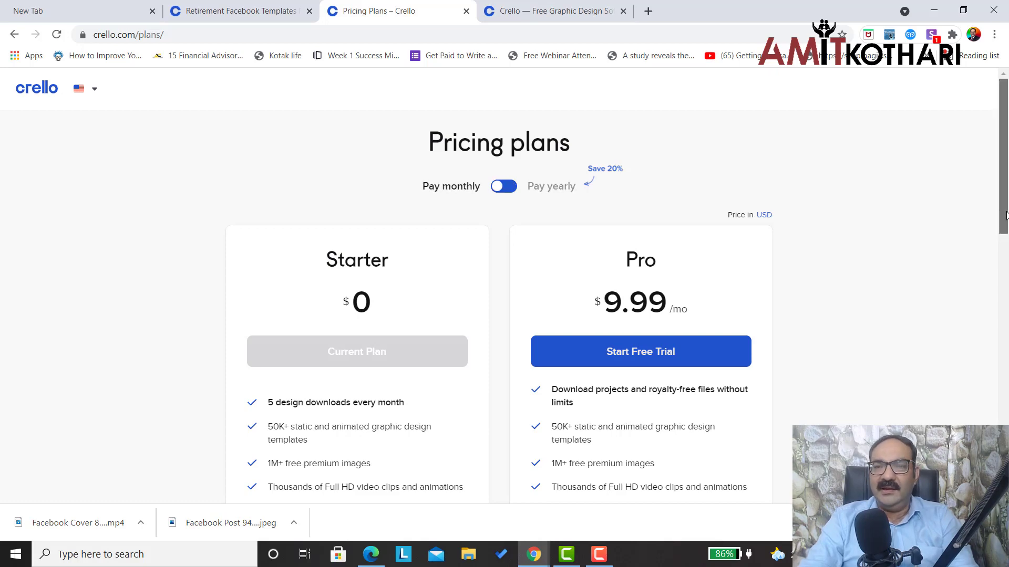
scroll(1007, 270, down, 3)
scroll(1006, 271, up, 3)
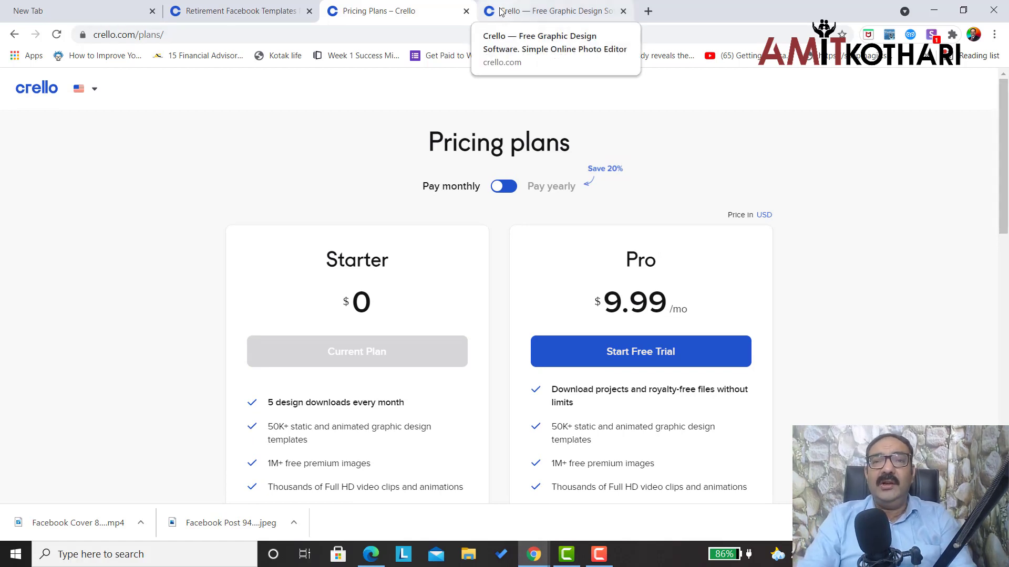
click(650, 13)
click(473, 32)
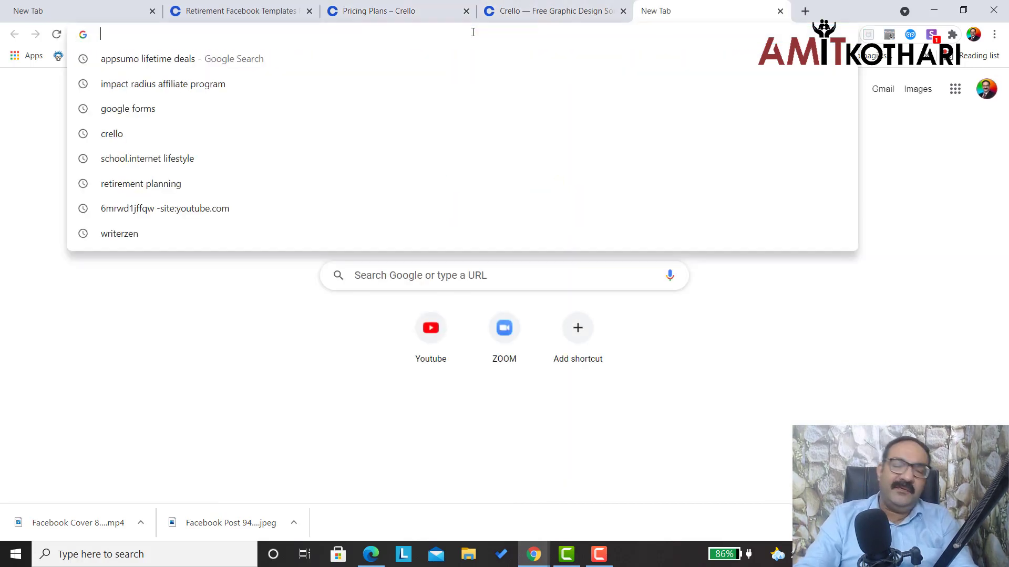
text(https://appsumo.8odi.net/e4qNOD)
key(Return)
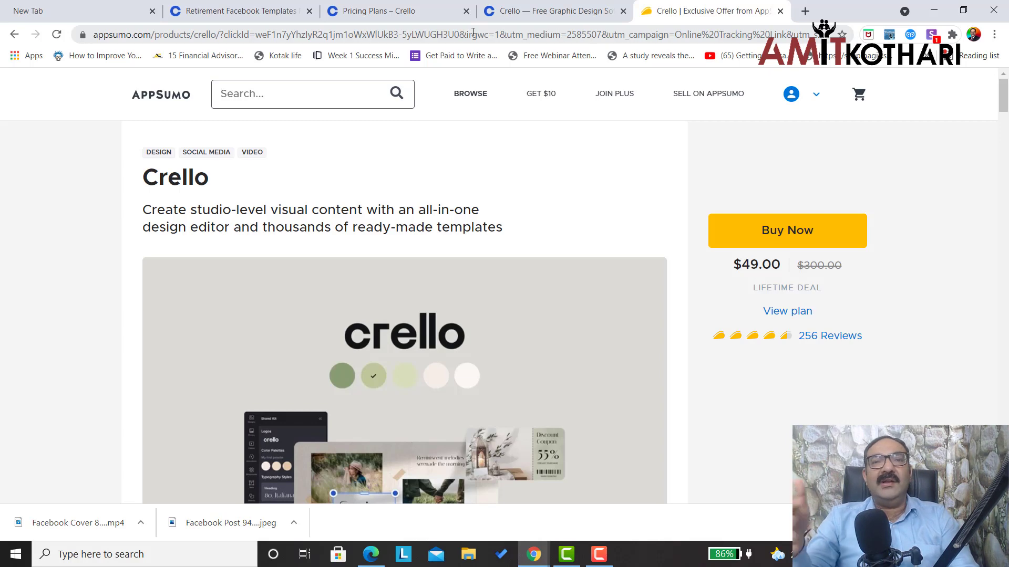
Return to the Facebook cover, search the photos for "child education" and add the picture of a girl reading against a dark background
click(540, 14)
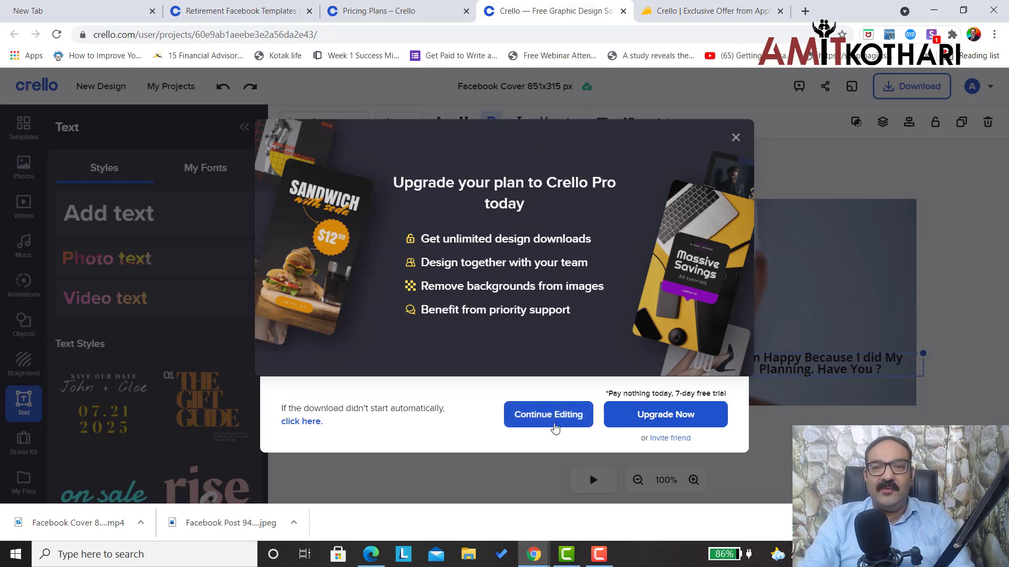
click(573, 422)
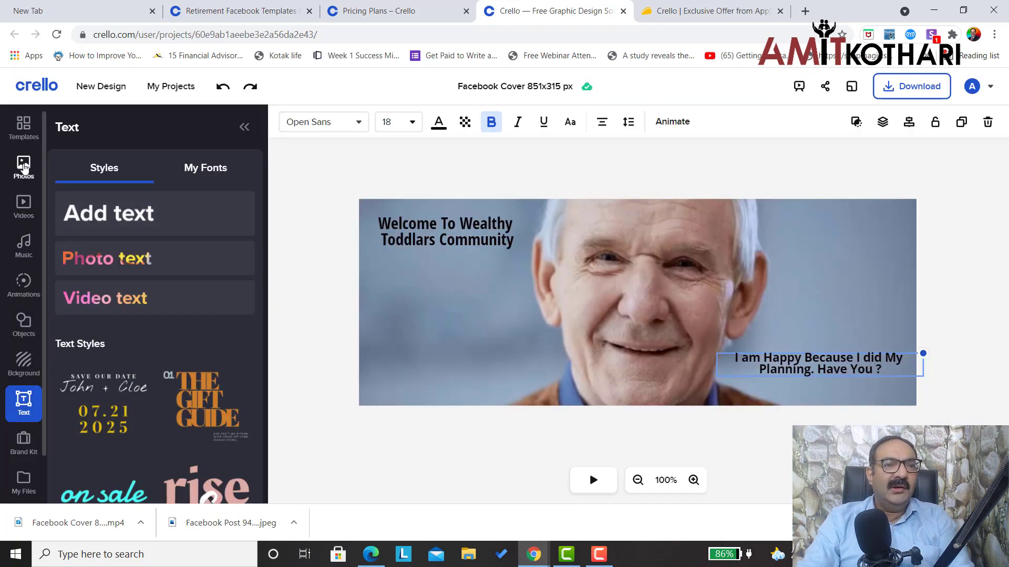
click(23, 167)
click(104, 203)
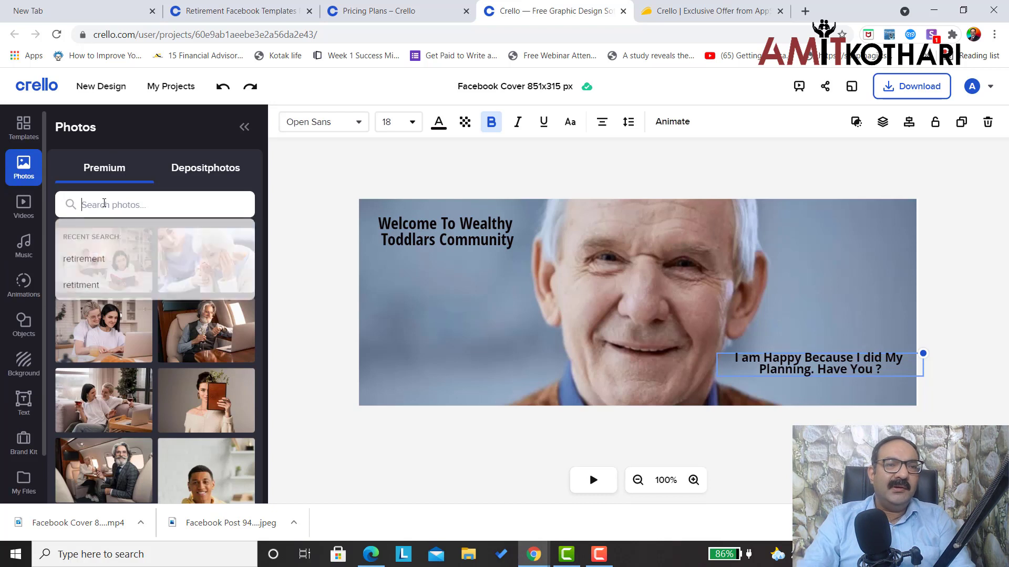
text(chi)
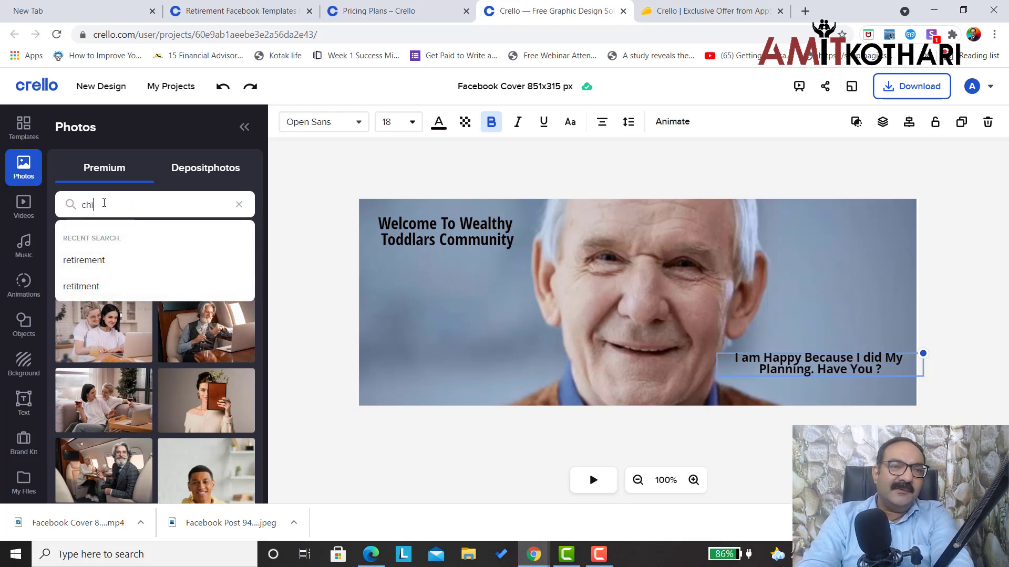
text(ld edu)
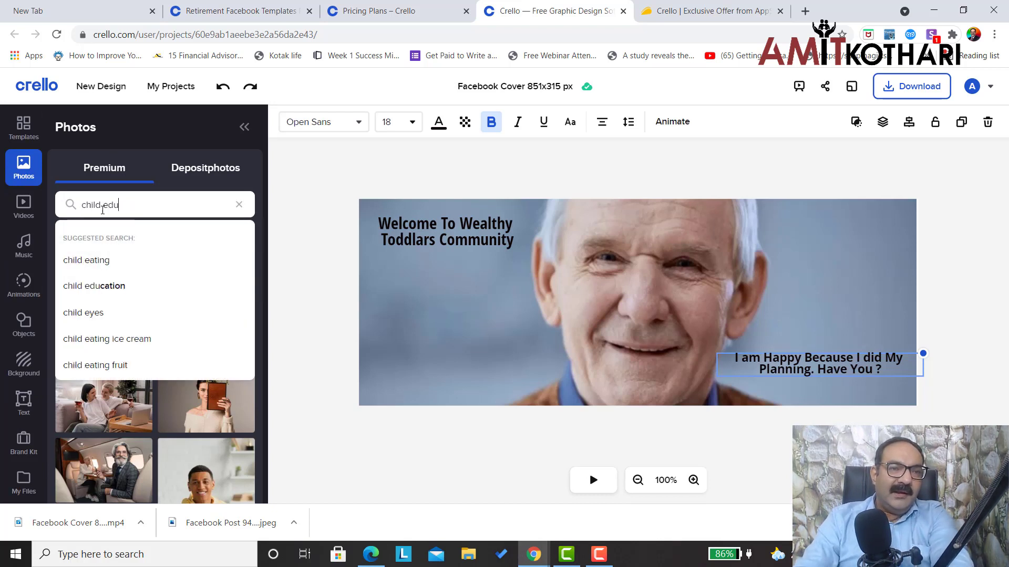
click(104, 260)
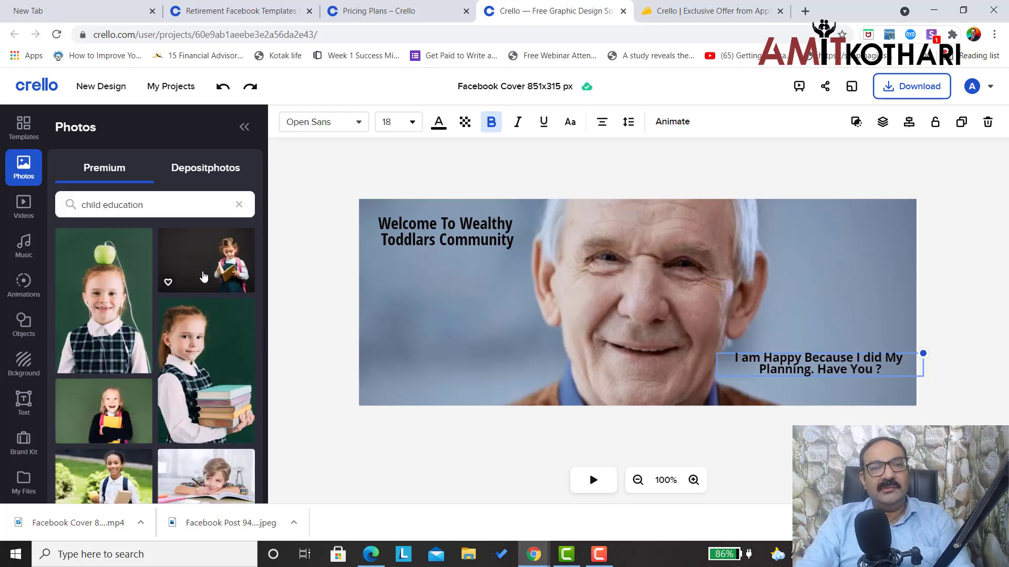
click(204, 277)
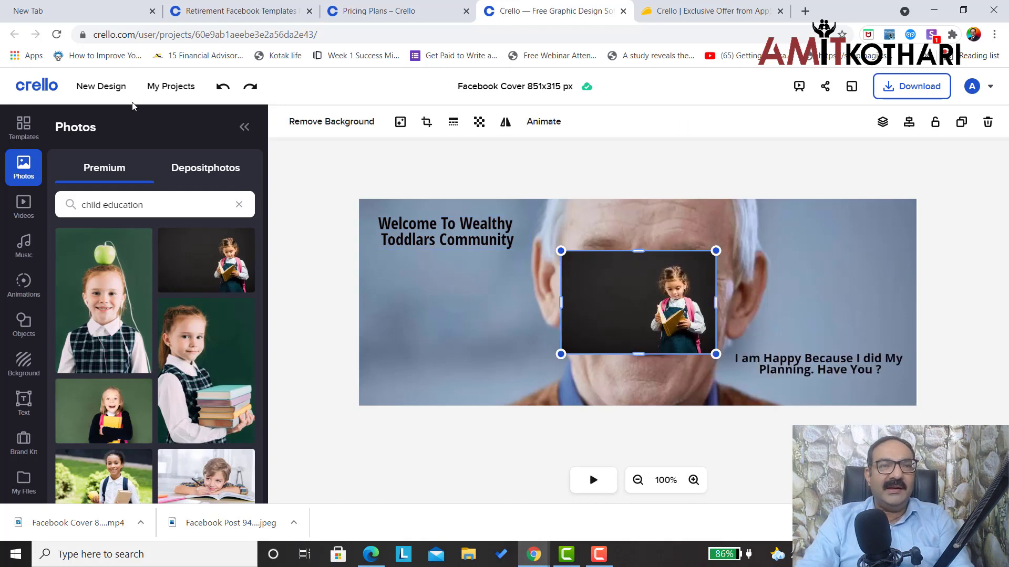
Create a new Facebook Post design and apply the green "Back to school" template from a "child education" template search
click(113, 94)
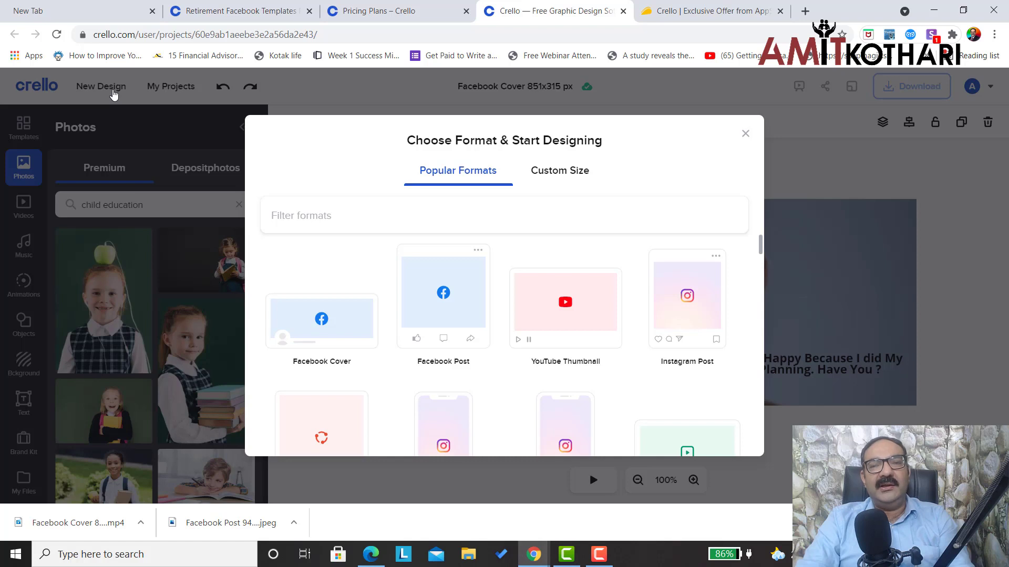
click(439, 323)
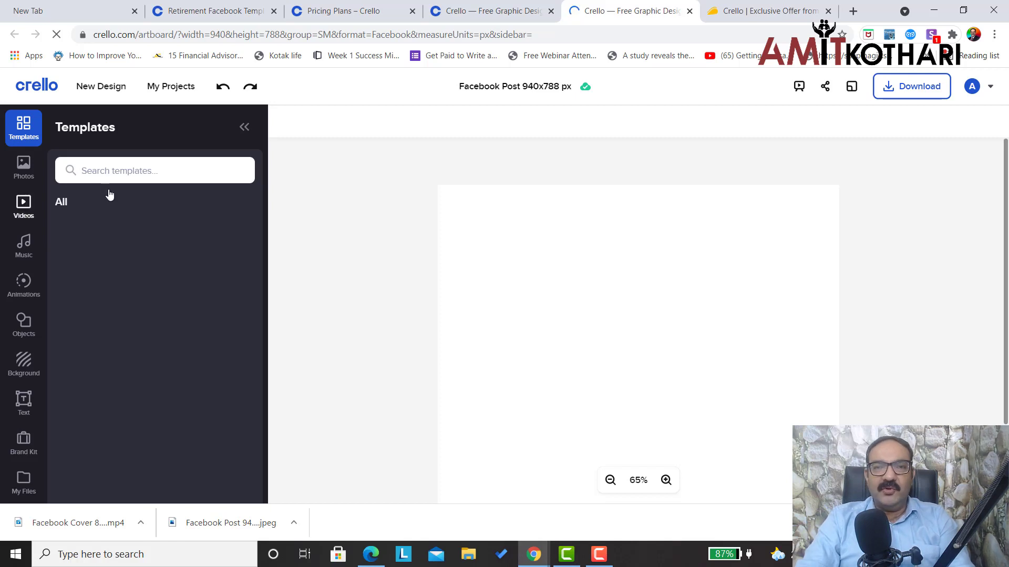
click(131, 176)
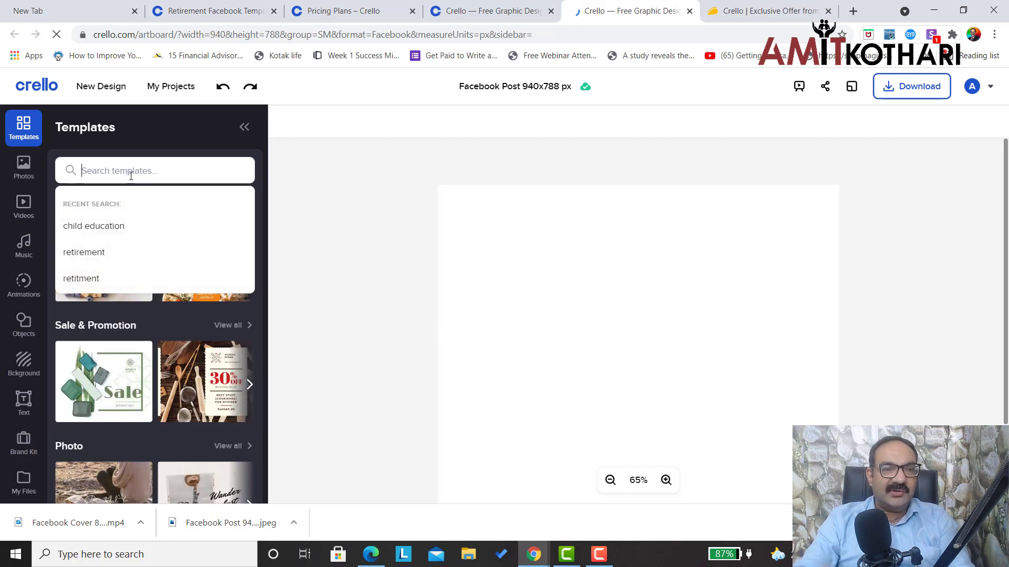
text(ch)
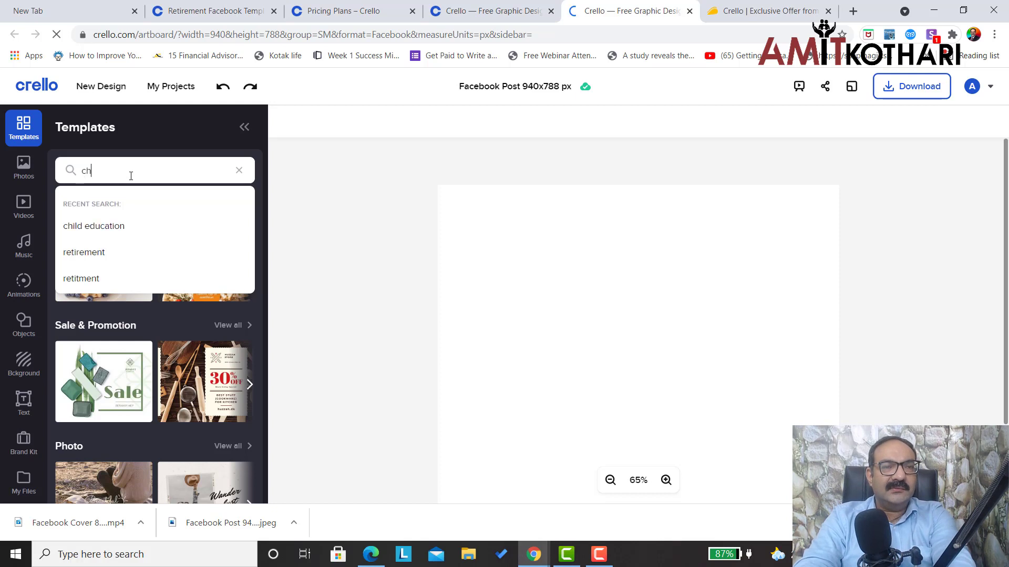
text(ild )
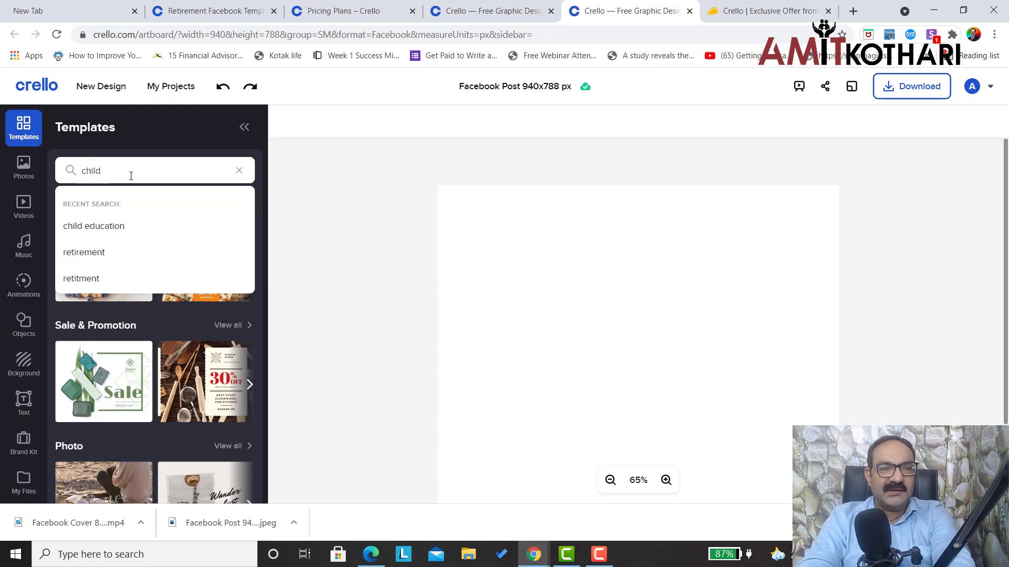
text(education)
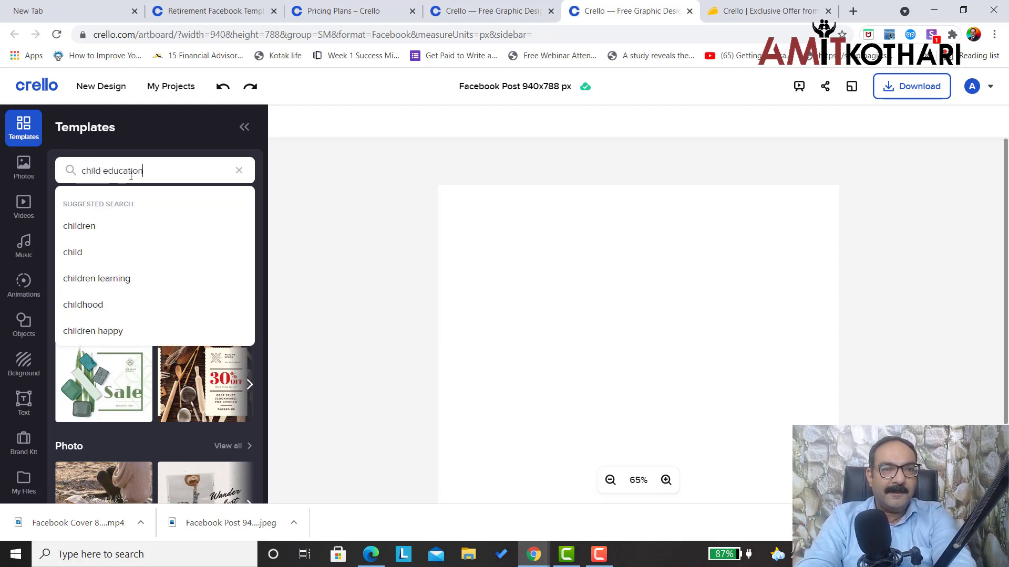
key(Return)
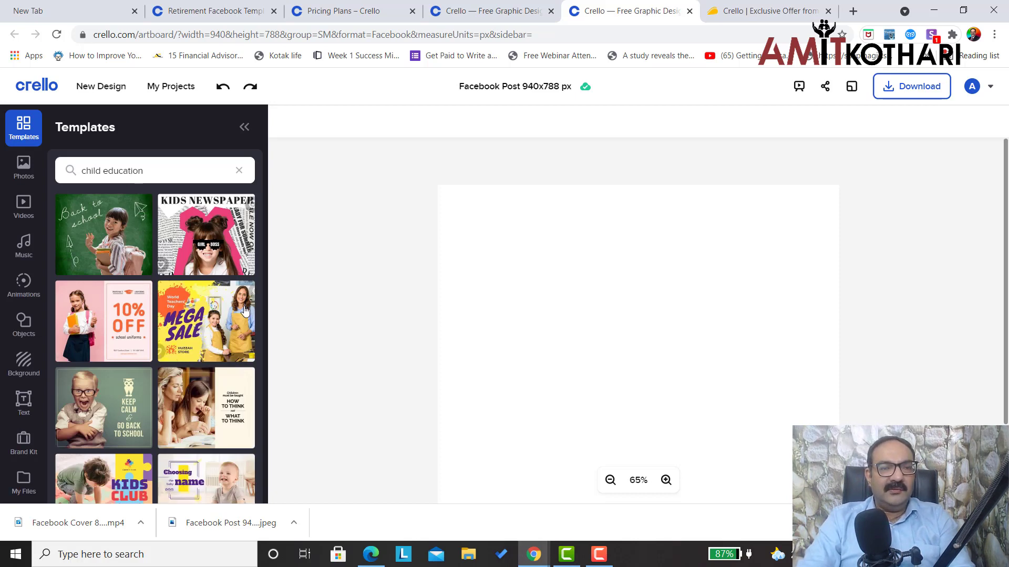
click(104, 236)
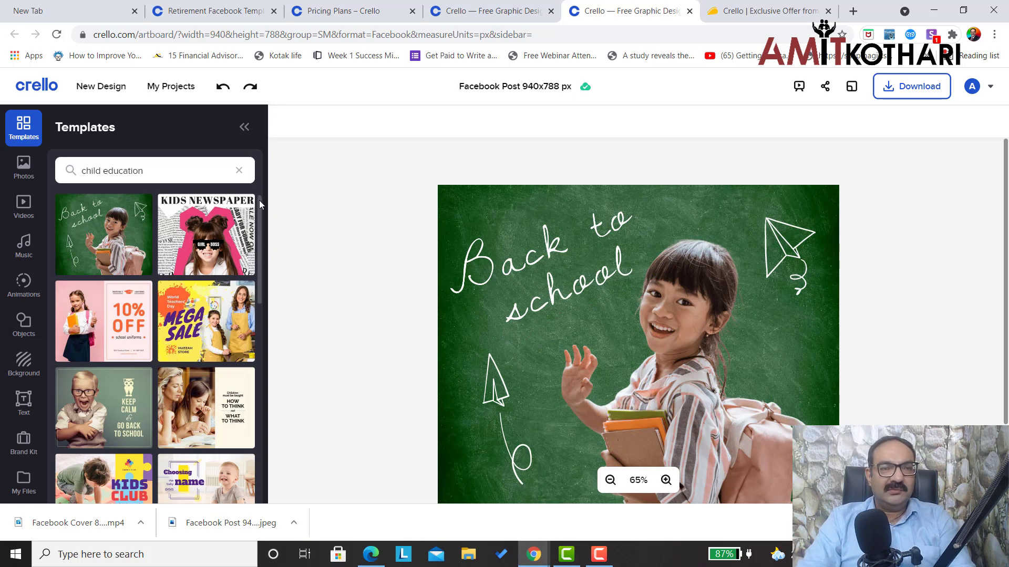
Browse the remaining "child education" templates and replace the template search with "youtube thumnails"
drag(260, 200, 287, 180)
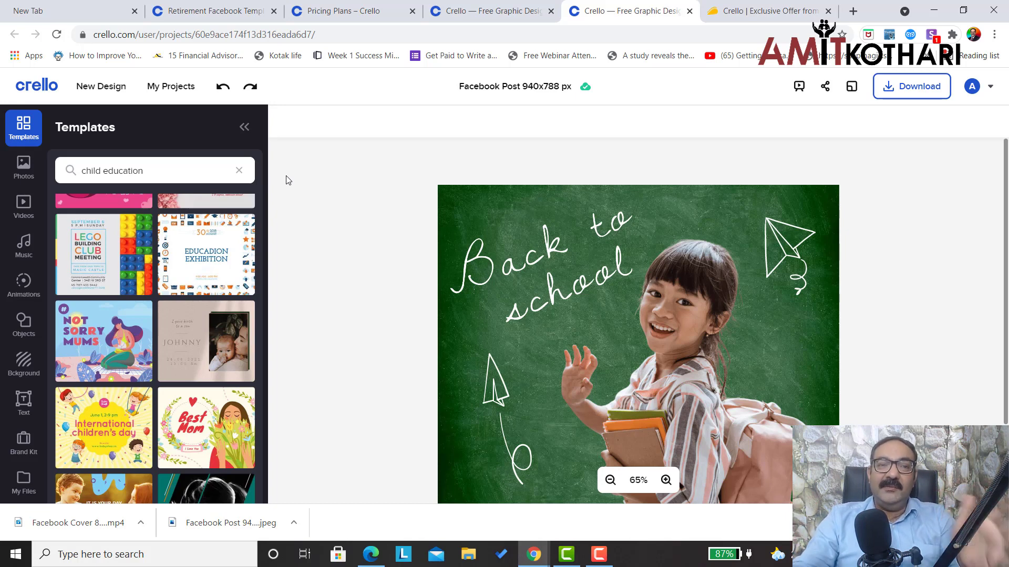
click(149, 180)
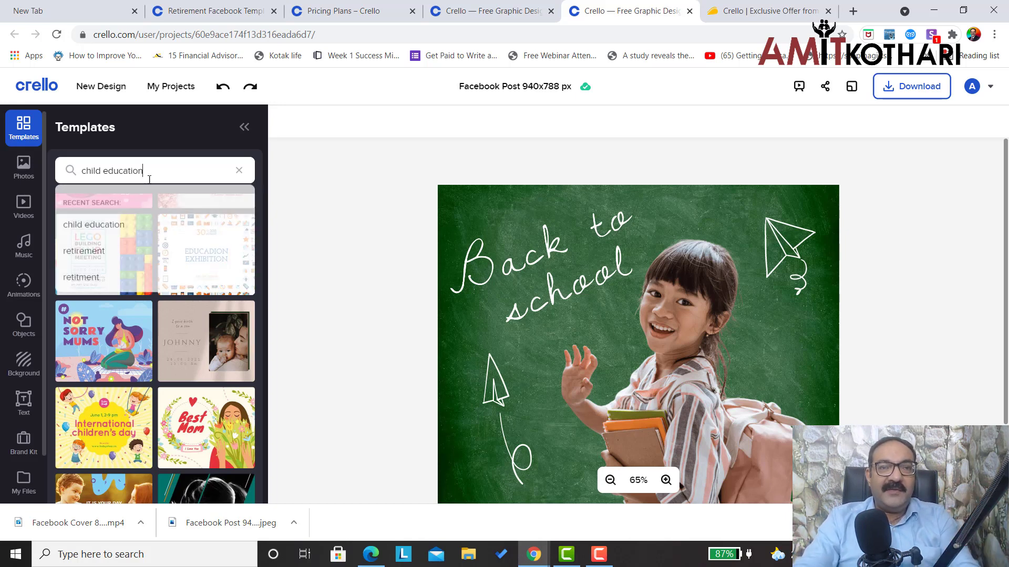
key(BackSpace)
key(BackSpace)
key(BackSpace)
key(BackSpace)
key(BackSpace)
key(BackSpace)
key(BackSpace)
key(BackSpace)
key(BackSpace)
key(BackSpace)
key(BackSpace)
key(BackSpace)
key(BackSpace)
key(BackSpace)
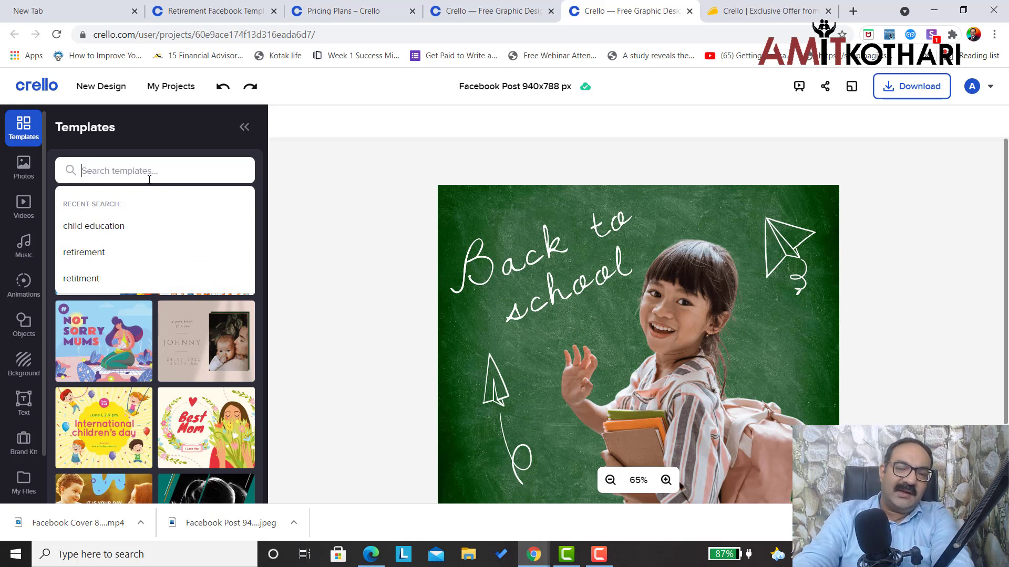
text(upiy)
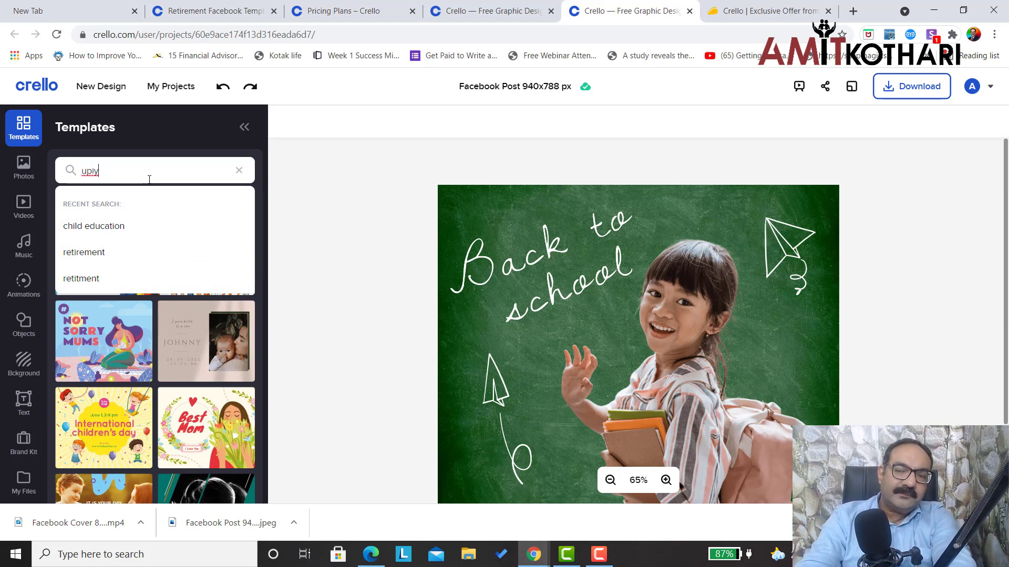
key(BackSpace)
text(u)
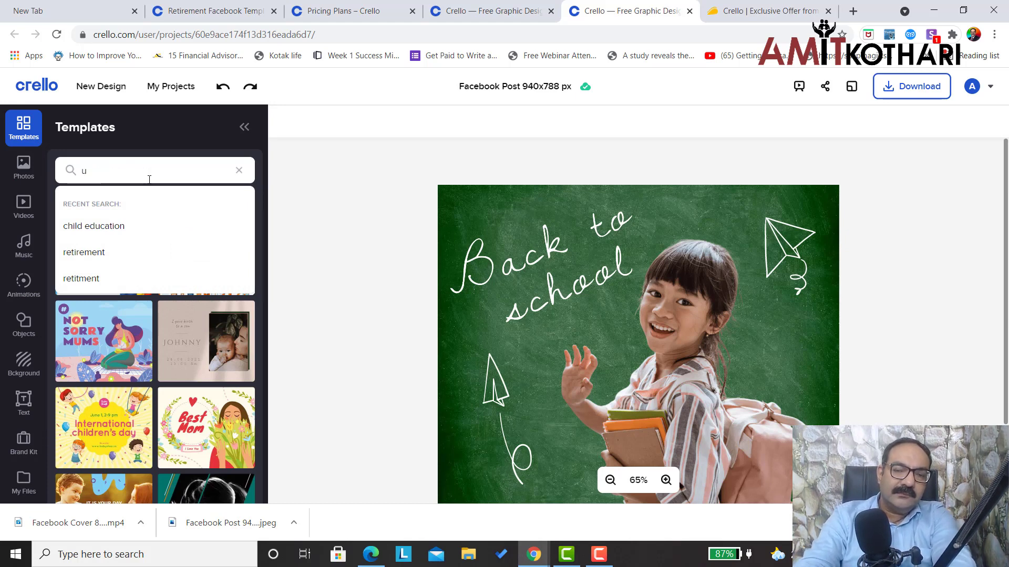
key(BackSpace)
text(youtube thumnai)
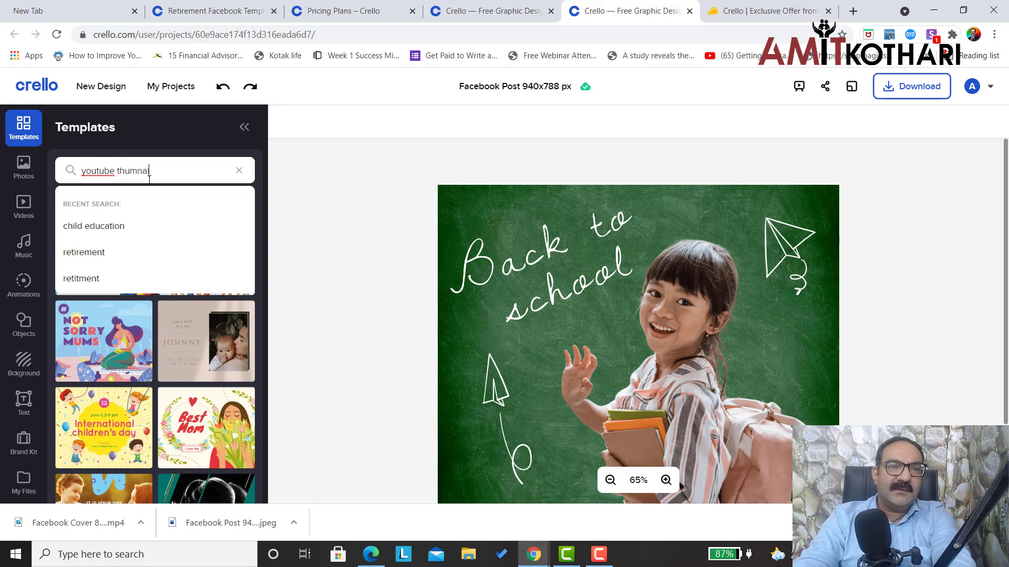
text(s)
key(Return)
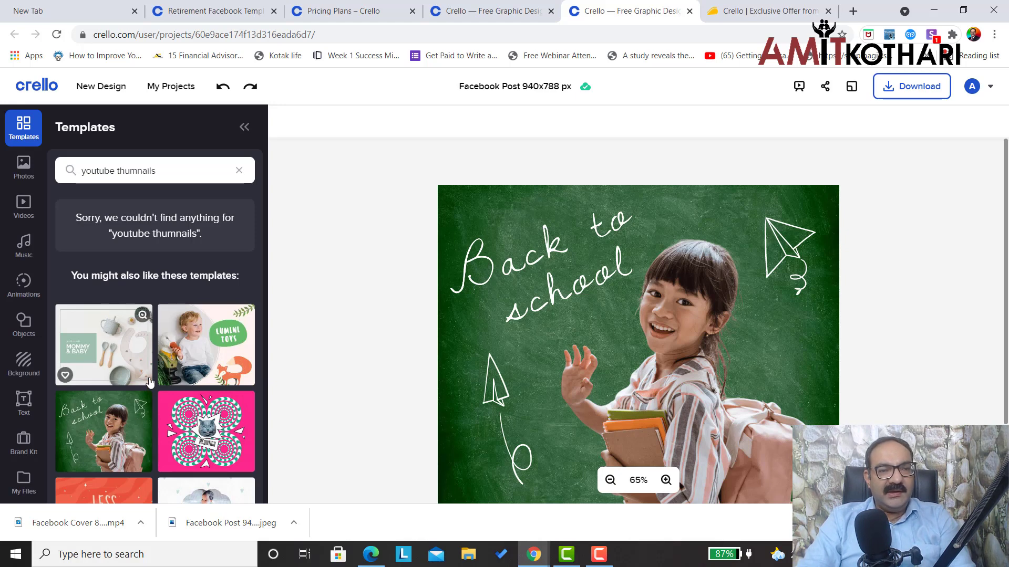
drag(265, 240, 255, 284)
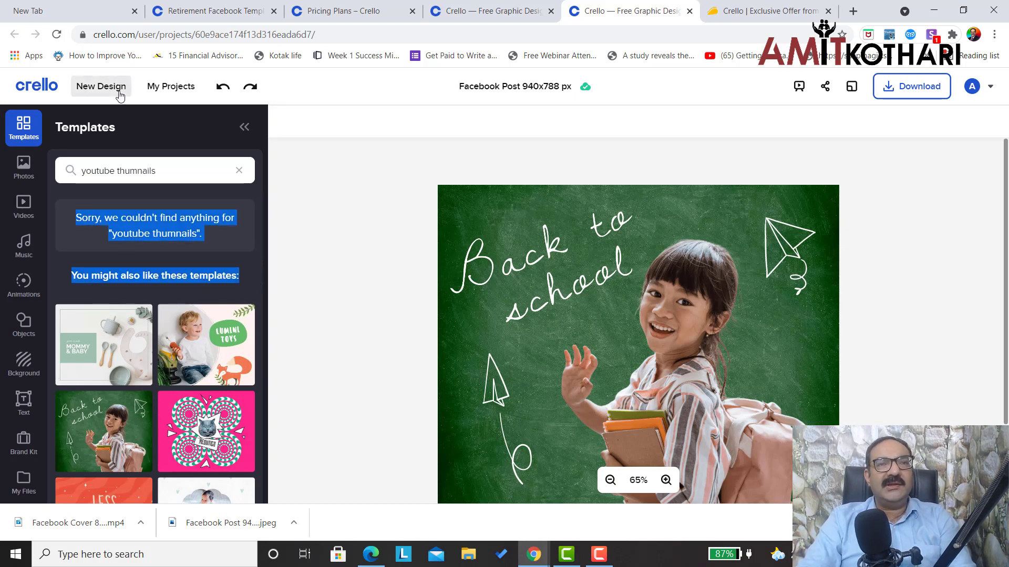
Create a new YouTube Thumbnail design and browse its available templates
click(101, 86)
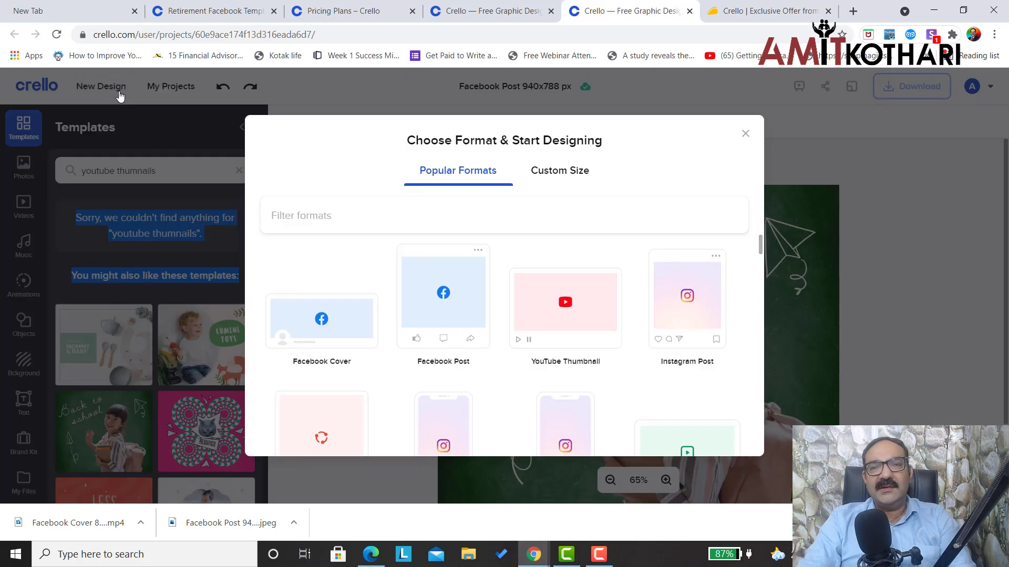
click(566, 334)
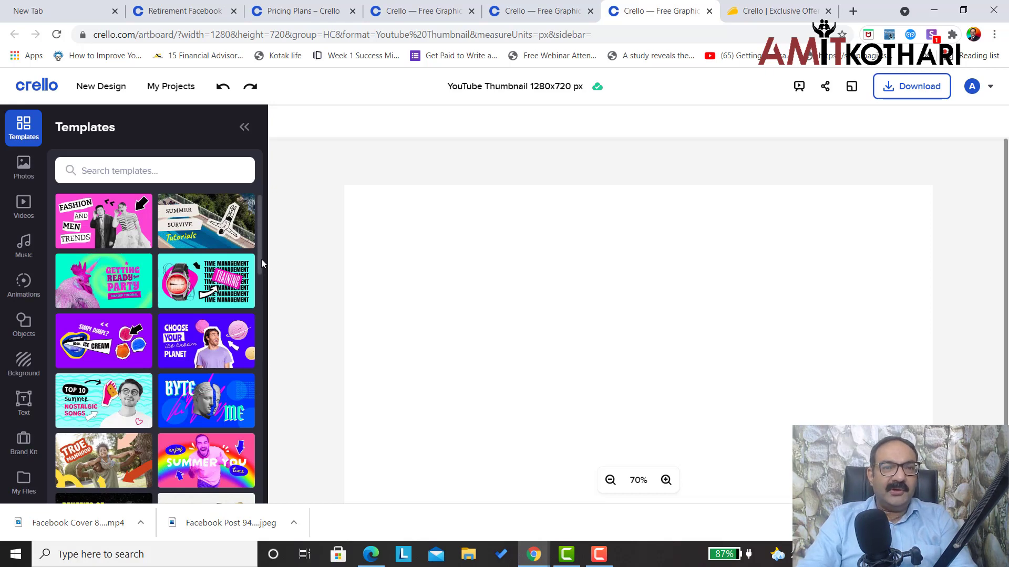
drag(260, 260, 266, 507)
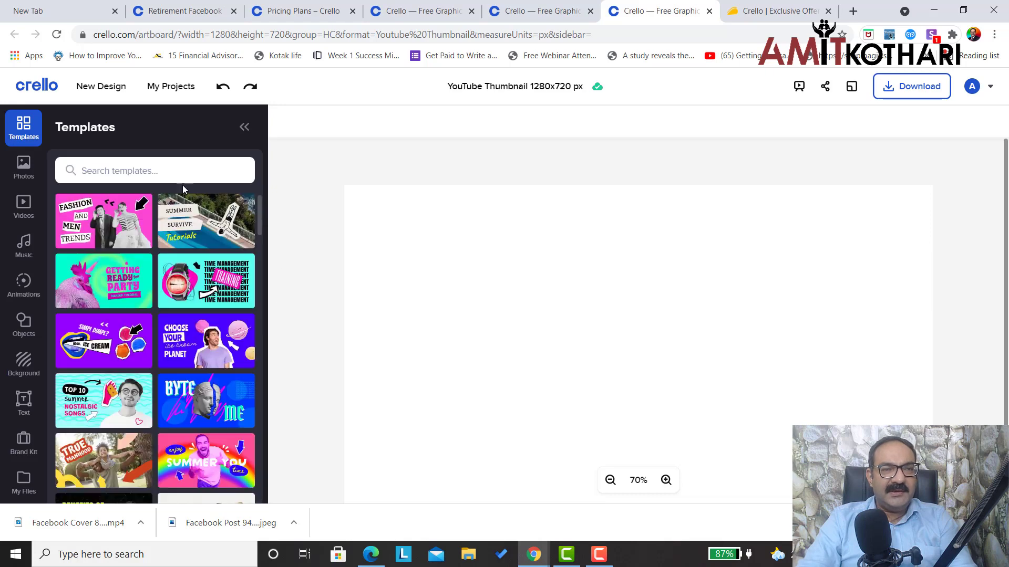
Search the YouTube thumbnail templates for "retirement", browse the suggested designs and clear the search
click(175, 171)
text(r)
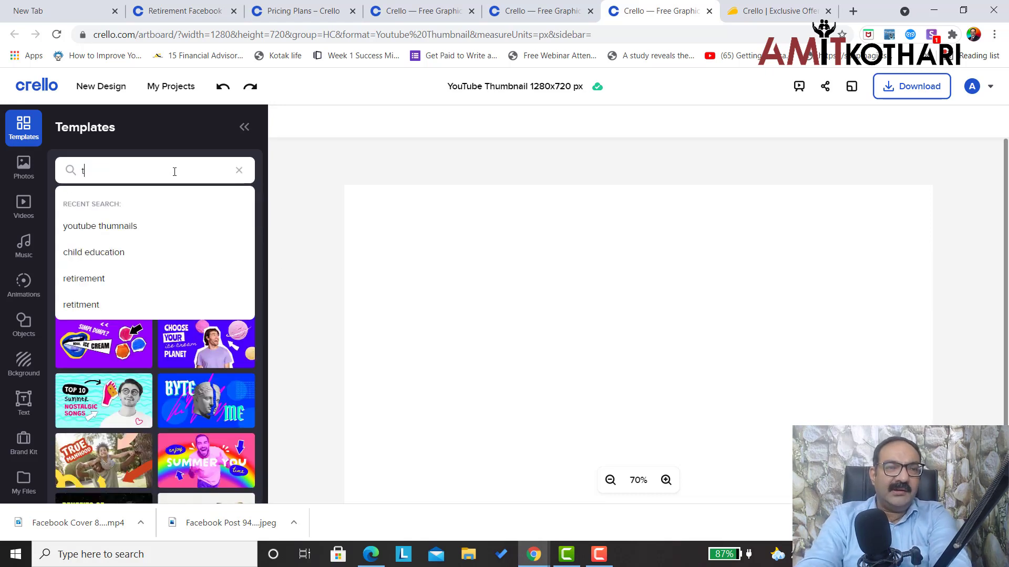
text(ett)
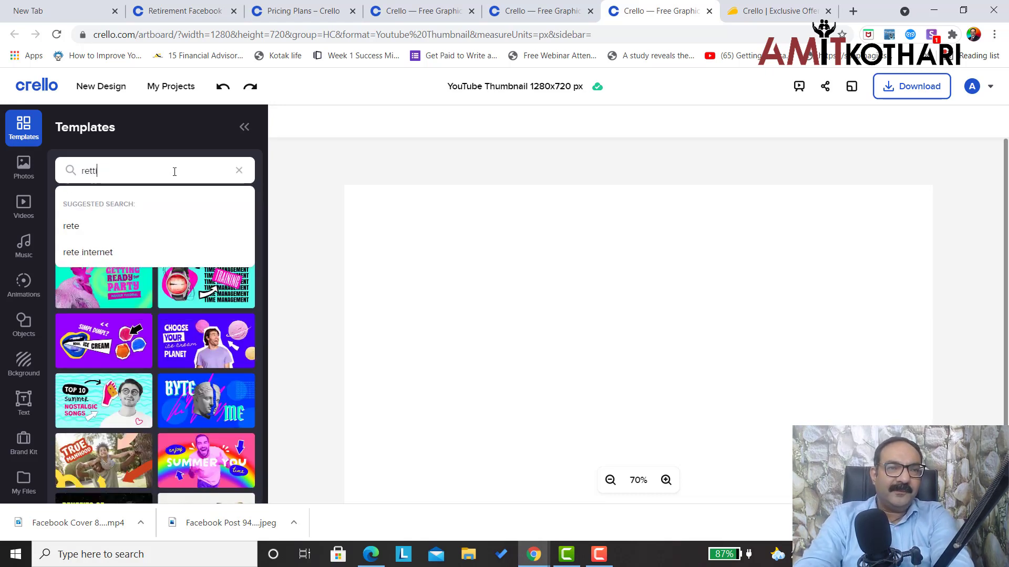
key(BackSpace)
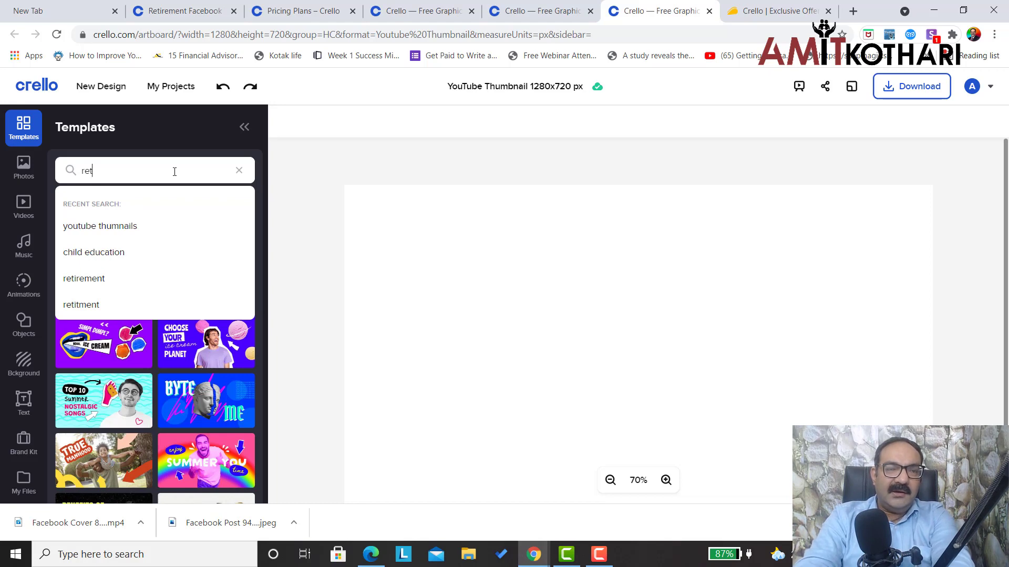
text(iremen)
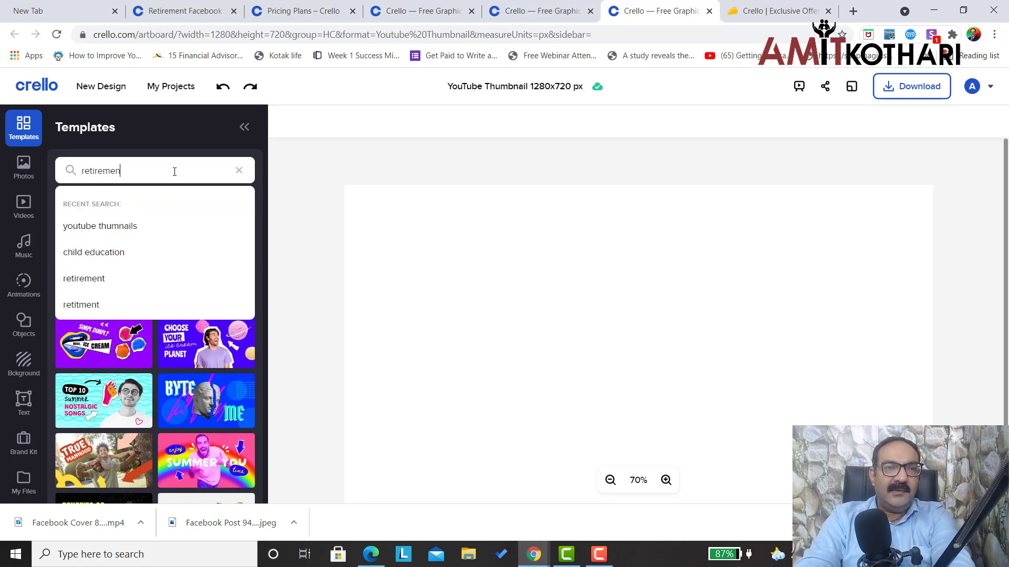
text(t)
key(Return)
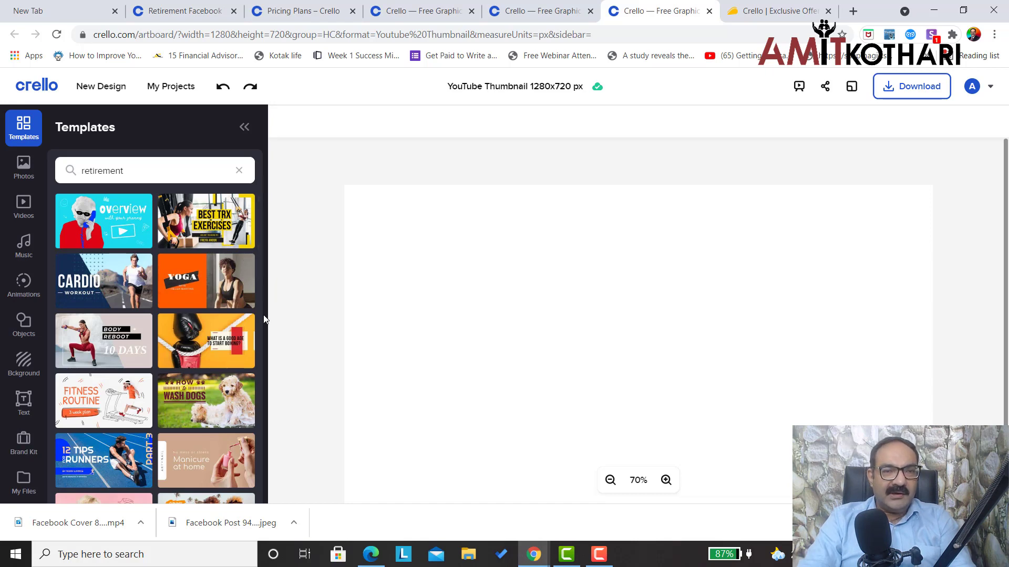
scroll(263, 315, down, 5)
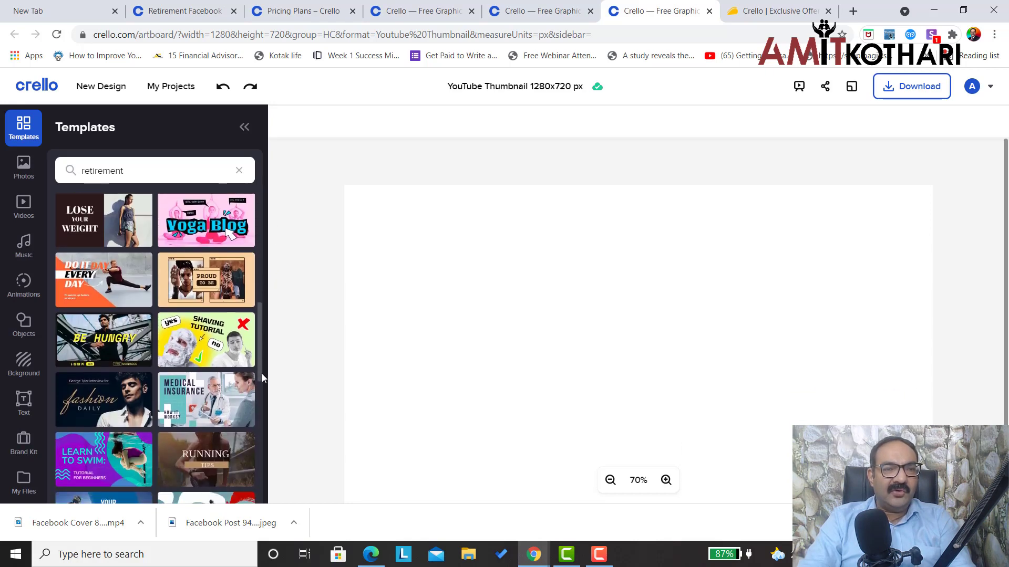
drag(262, 373, 261, 449)
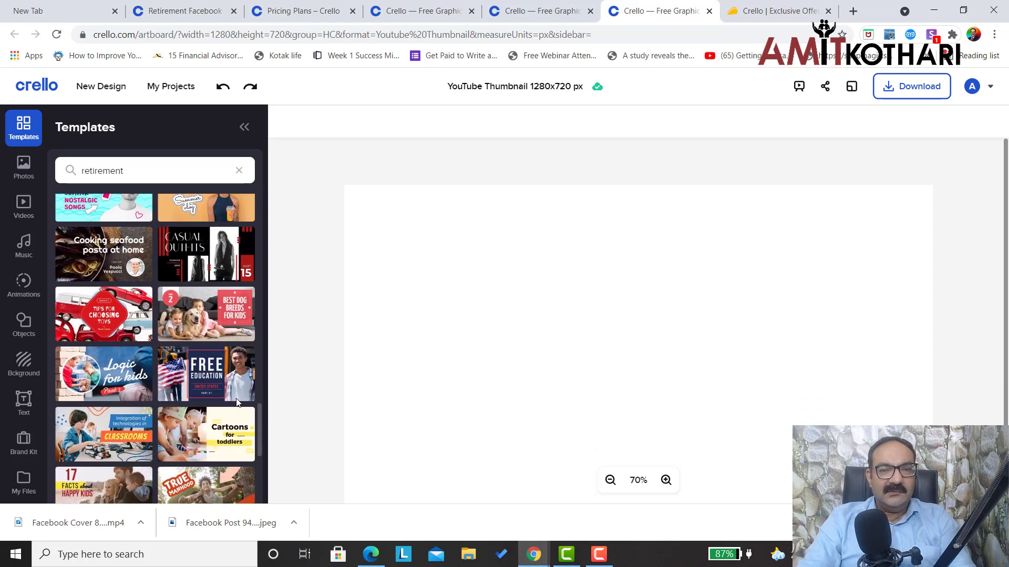
click(125, 173)
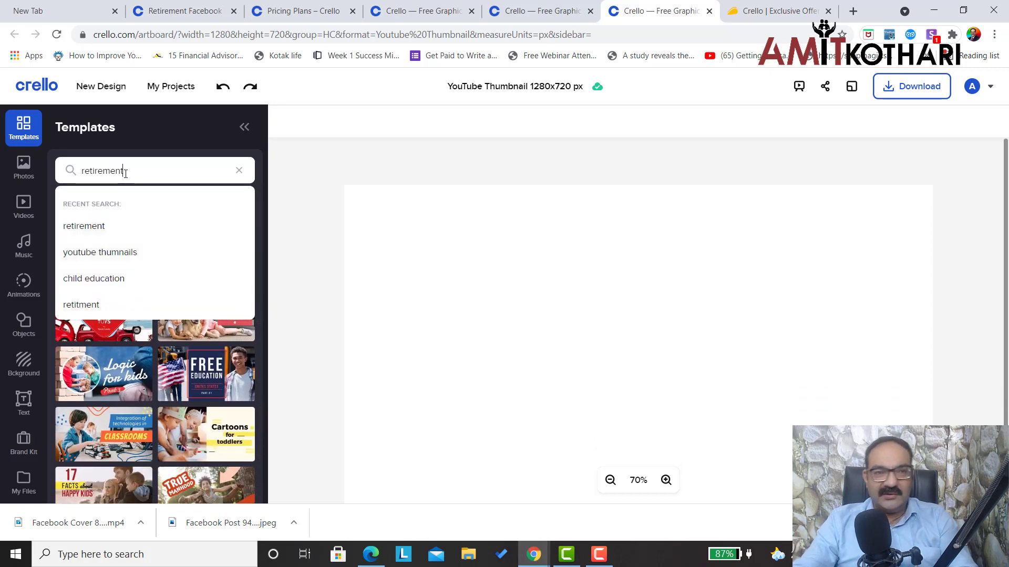
key(BackSpace)
key(BackSpace)
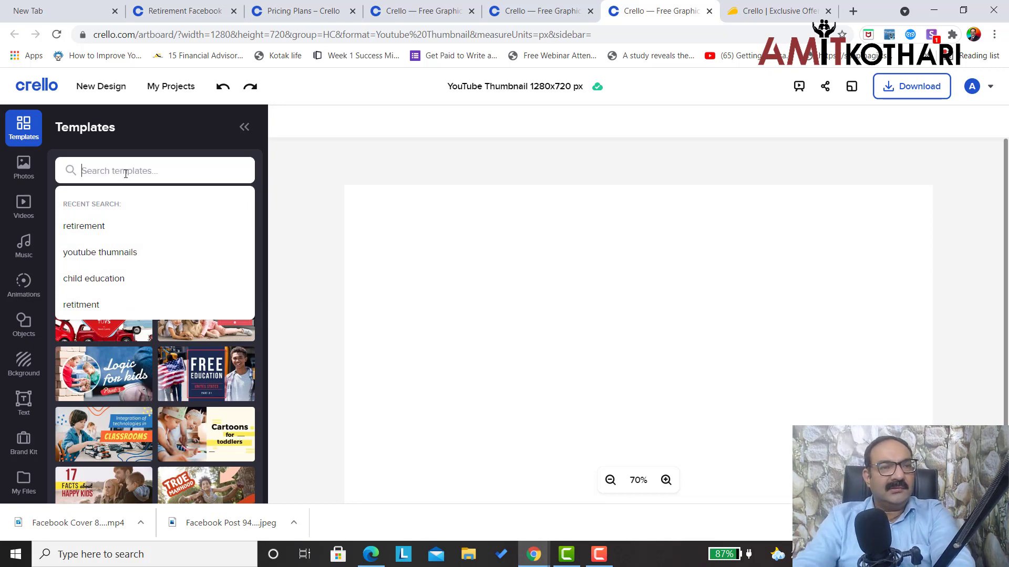
Search the photos for "retirement" and add the picture of the elderly couple smiling at a laptop
click(24, 169)
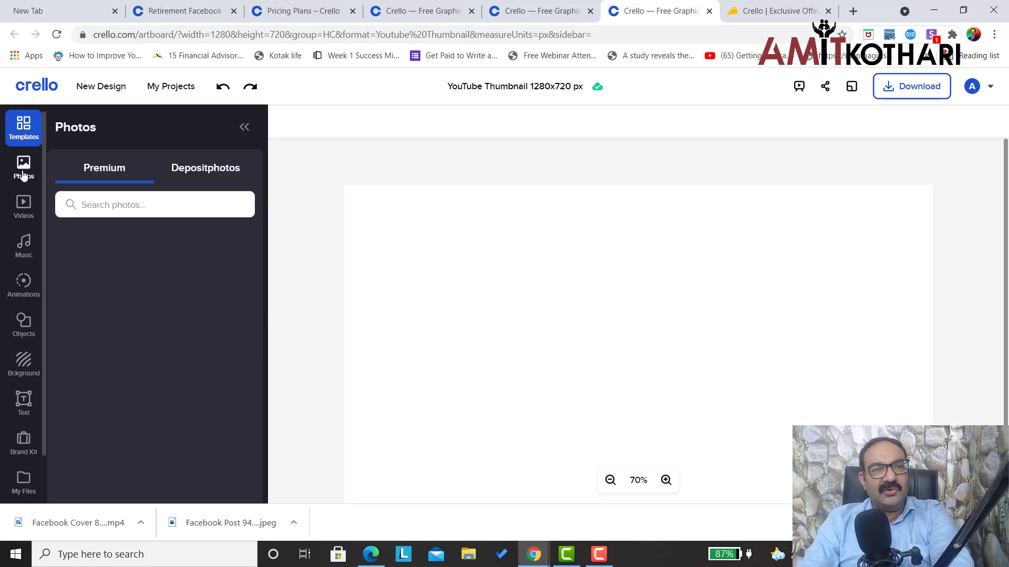
click(124, 205)
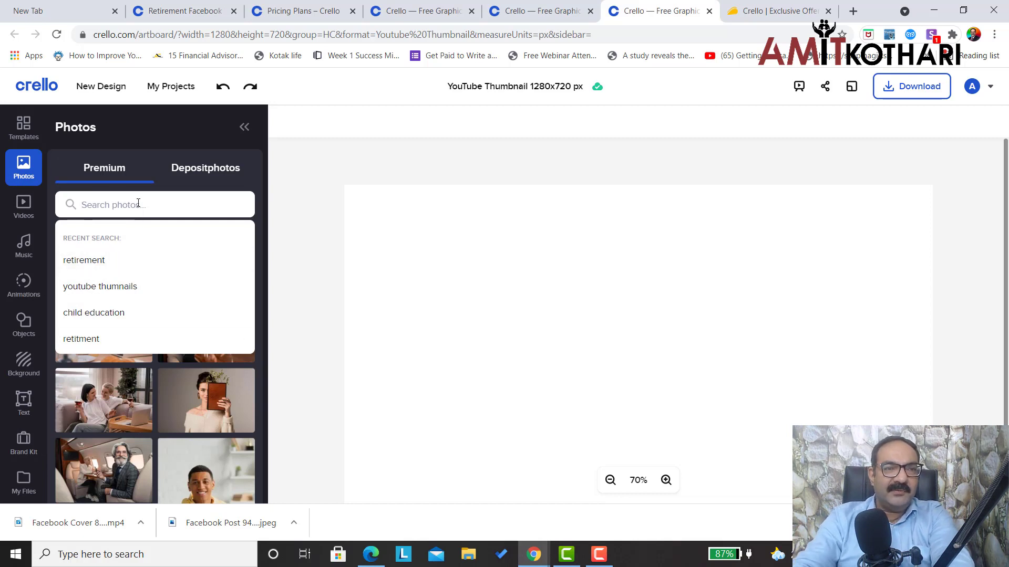
click(92, 273)
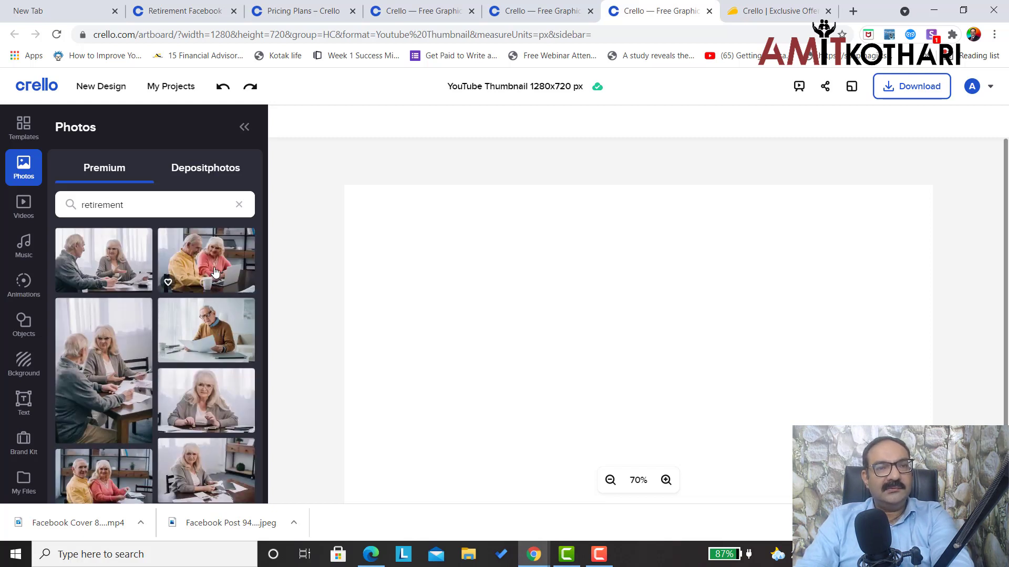
click(212, 286)
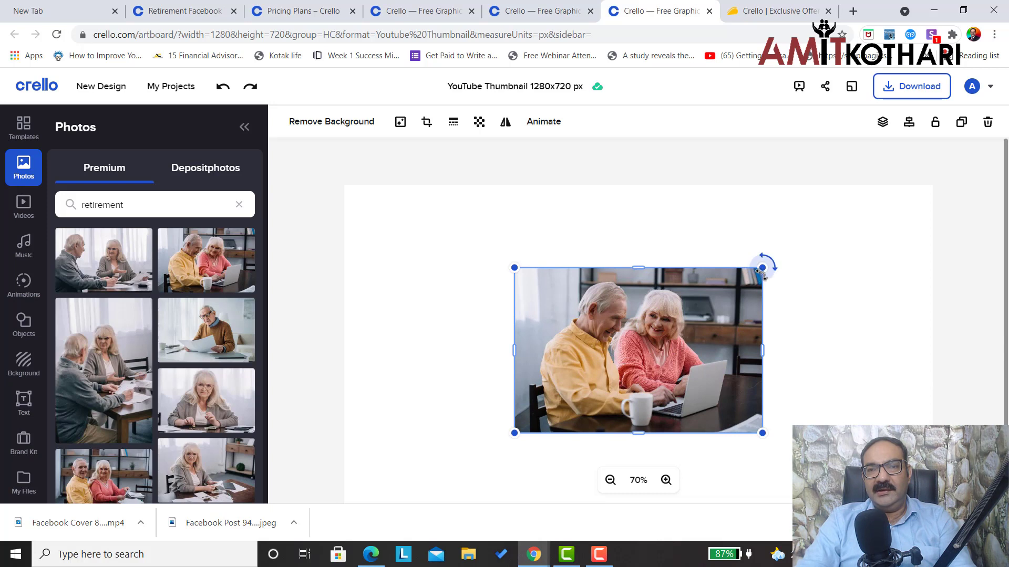
Move the couple photo to the canvas's right side, enlarge it past the right edge and align it with the top edge
drag(682, 313, 816, 312)
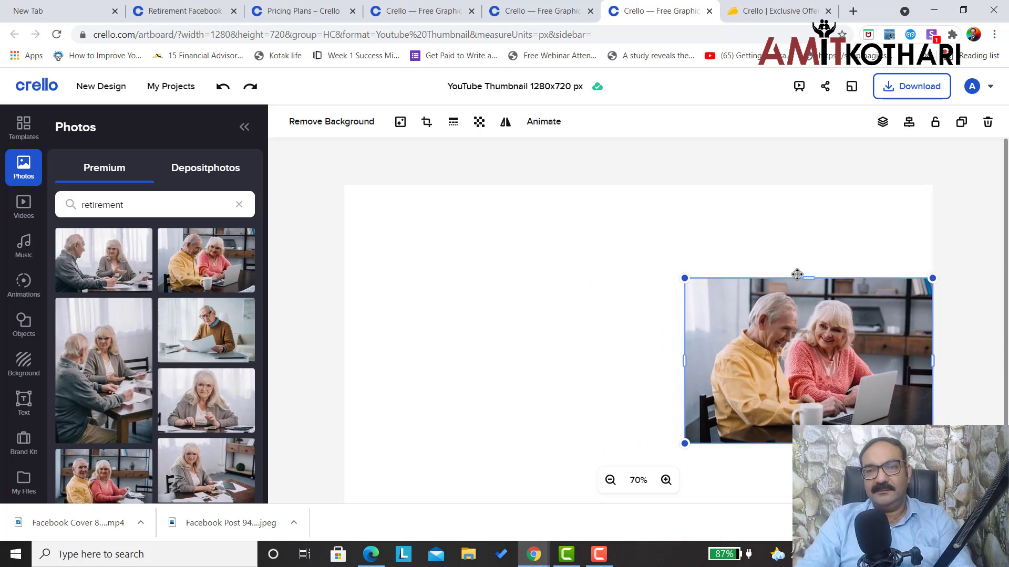
drag(799, 246, 791, 189)
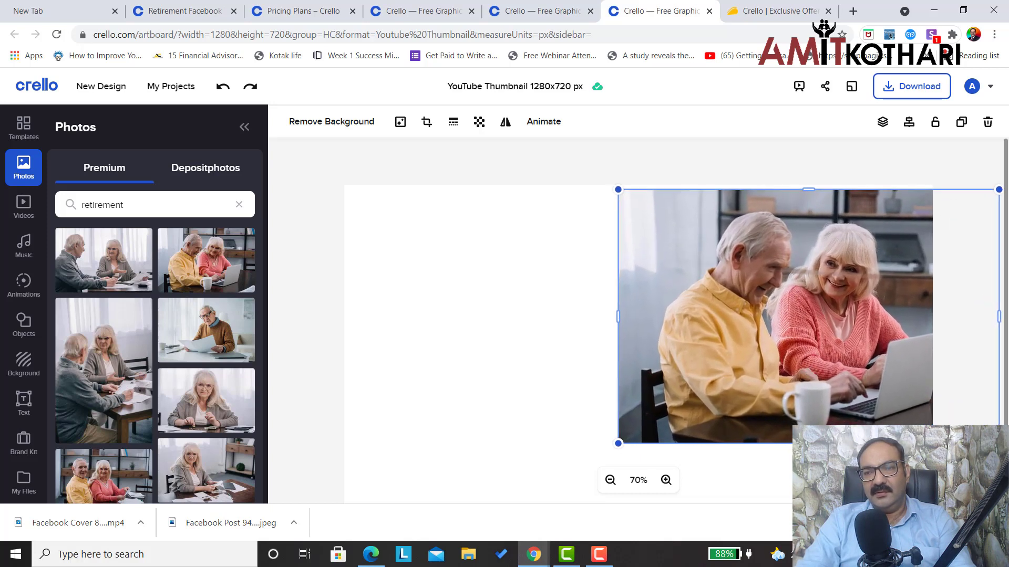
drag(618, 443, 604, 462)
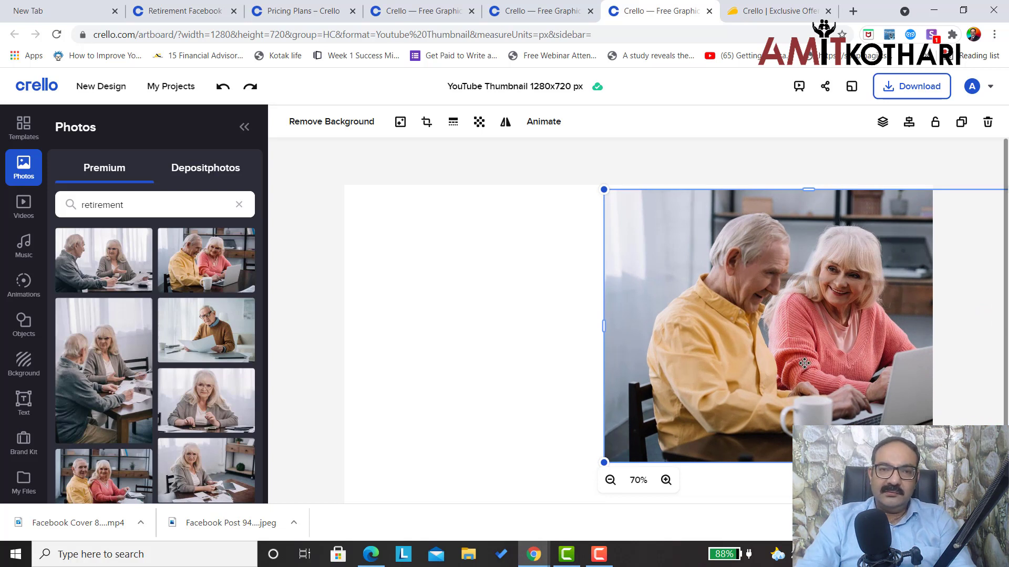
mouse_move(804, 363)
mouse_down()
mouse_move(800, 343)
mouse_move(798, 369)
mouse_up()
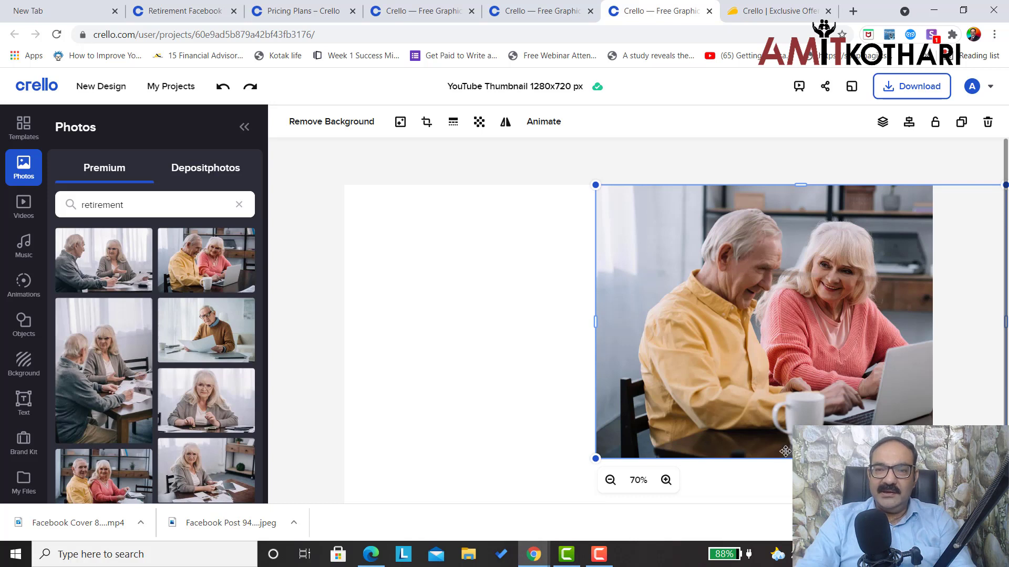
key(Escape)
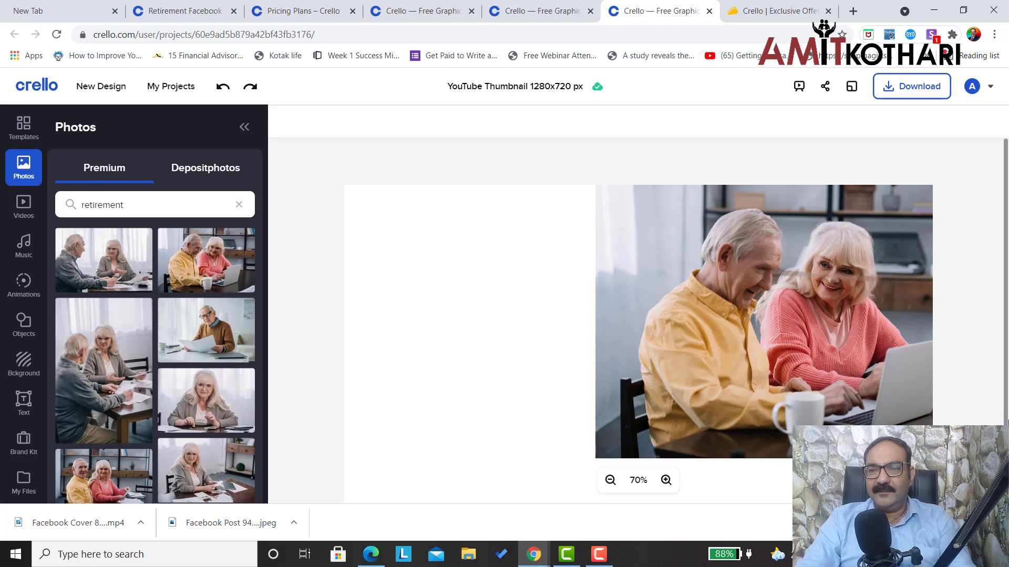
Enlarge the couple photo almost to the canvas's lower edge and crop its left side close to the man
scroll(1006, 423, down, 3)
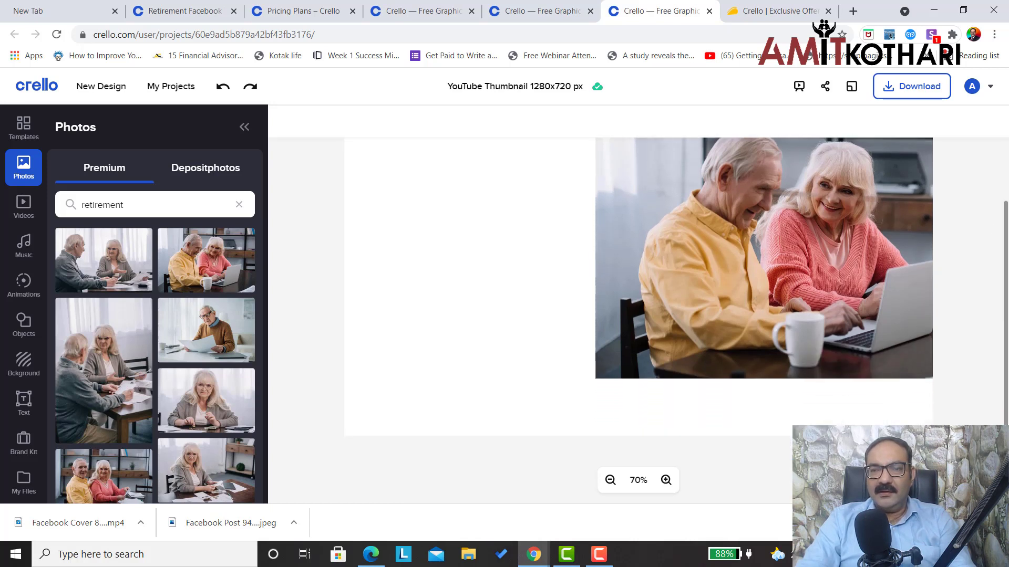
click(824, 354)
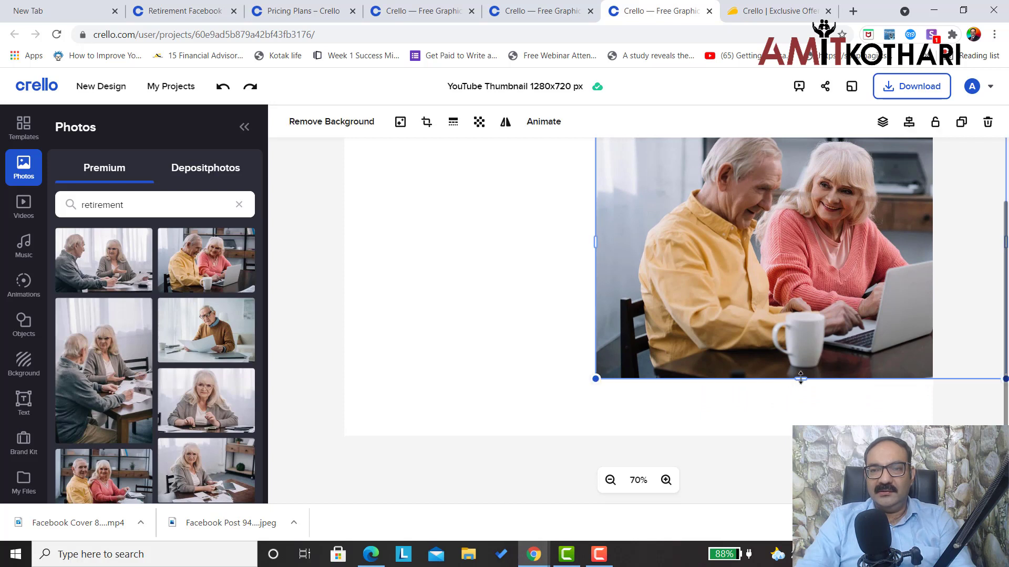
drag(804, 409, 804, 432)
drag(822, 284, 840, 277)
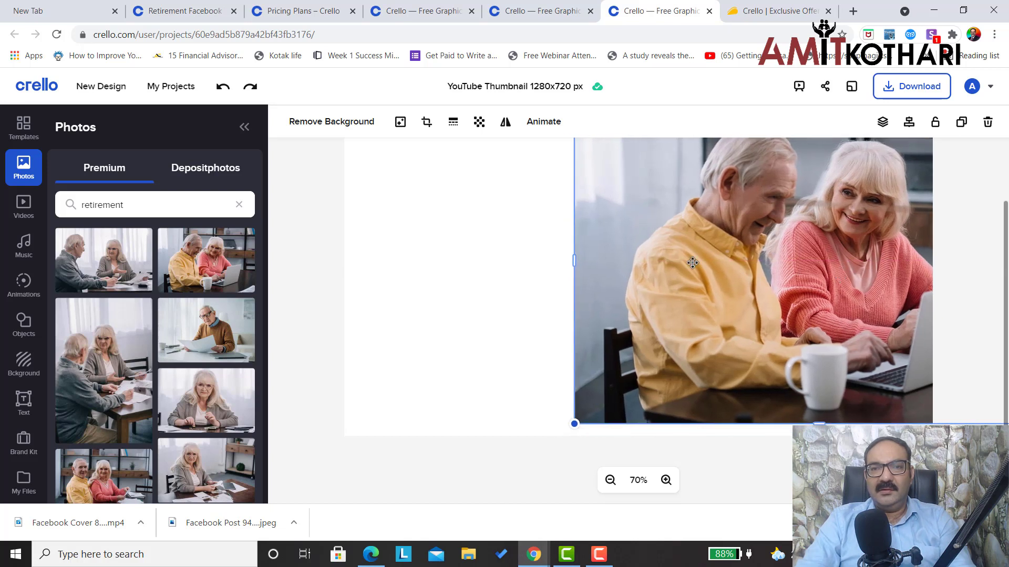
drag(573, 262, 616, 271)
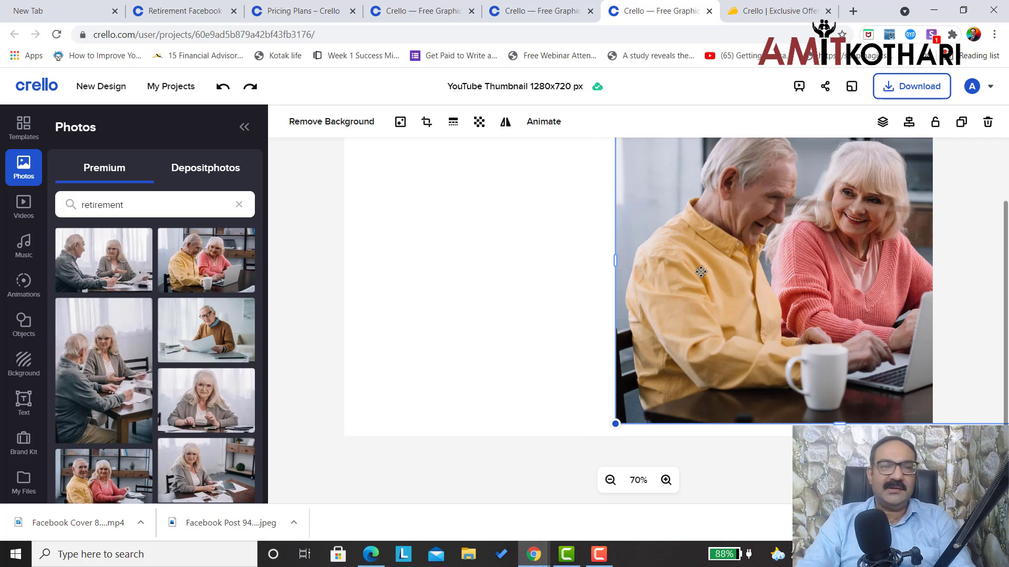
Search the objects for "money" and add the brown dollar sack with gold coins
click(31, 326)
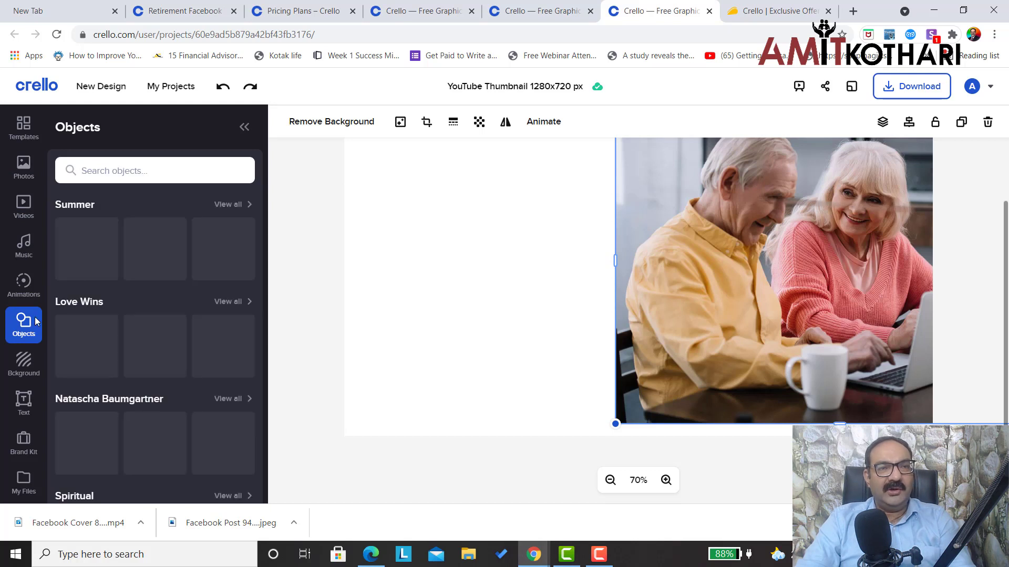
click(191, 175)
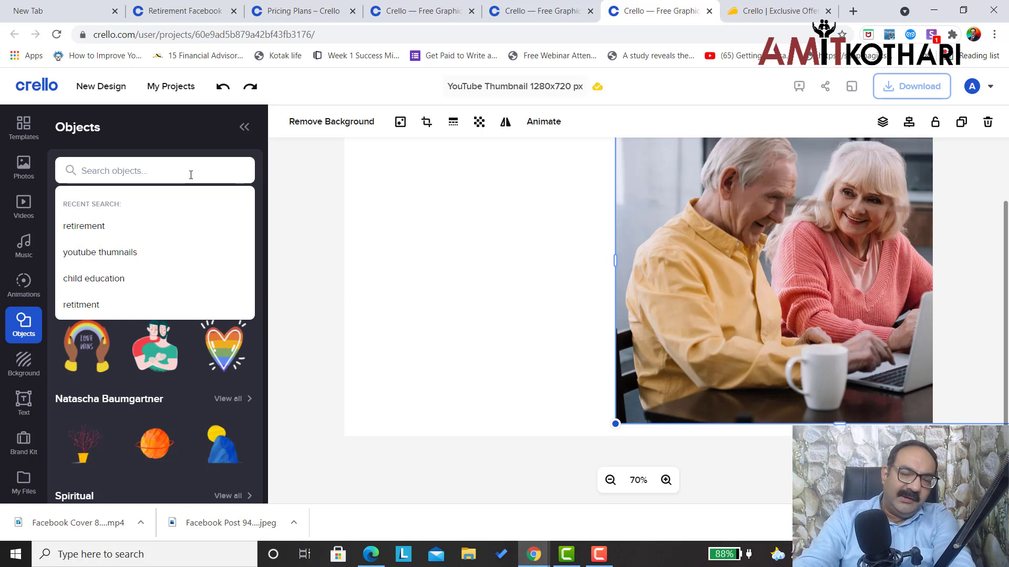
text(money)
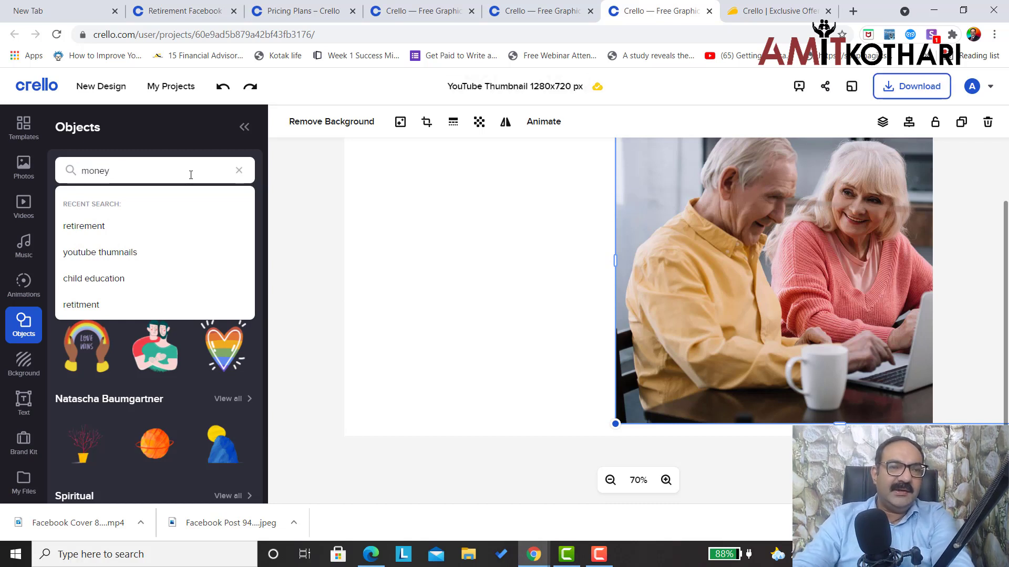
key(Return)
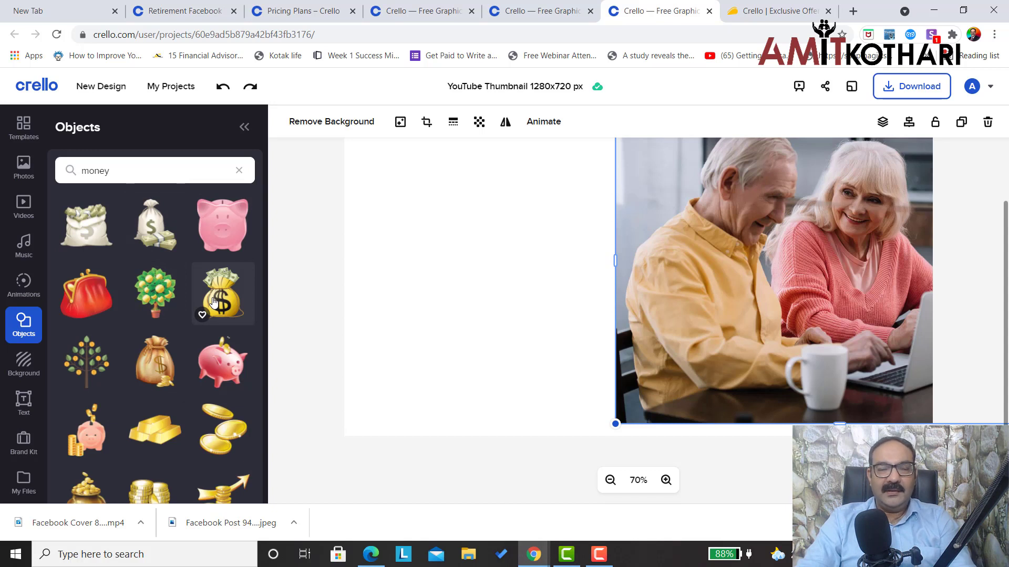
click(159, 369)
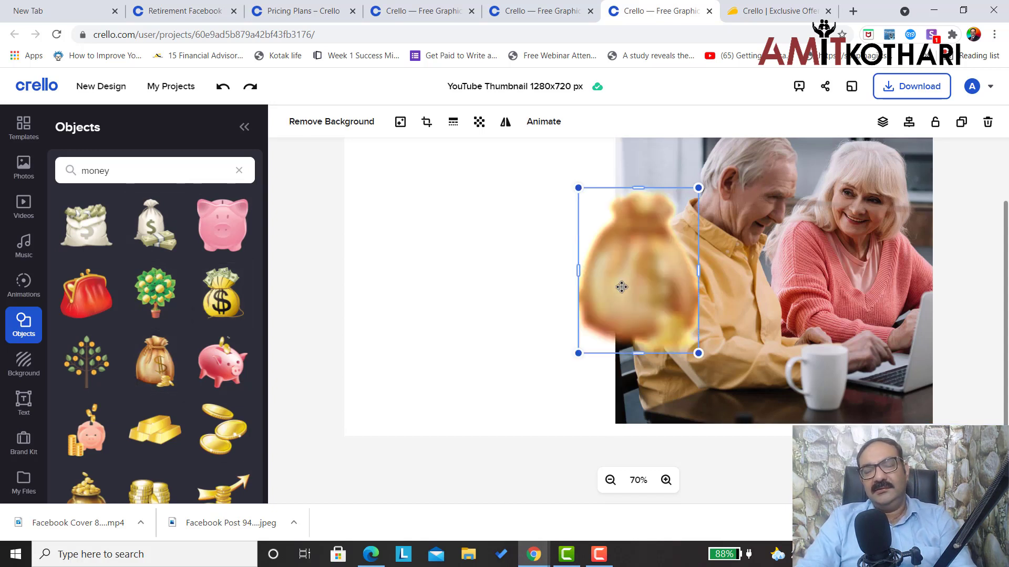
Shrink the money sack and place it in the white area to the left of the couple photo
drag(635, 284, 386, 240)
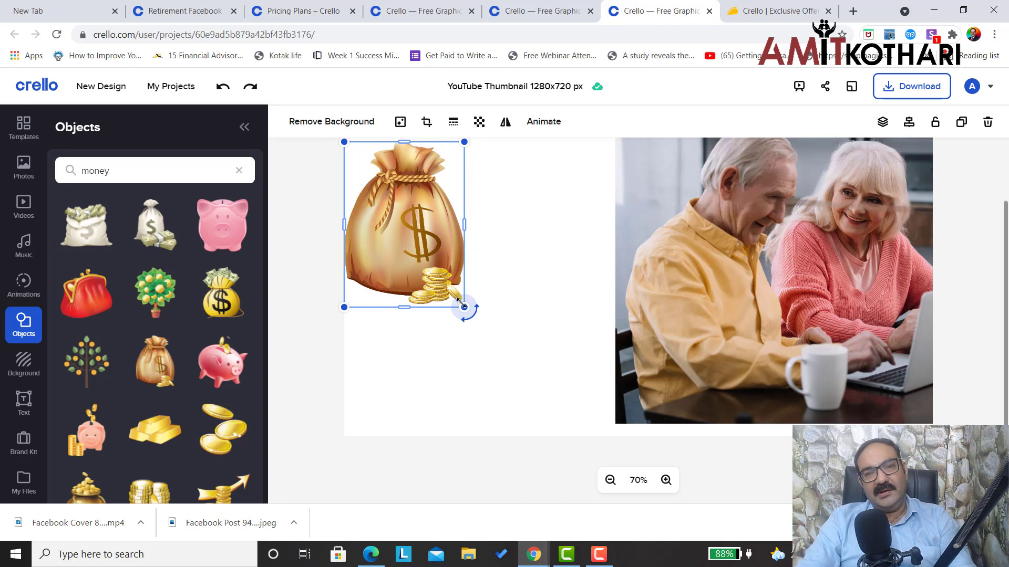
mouse_move(462, 305)
mouse_down()
mouse_move(456, 312)
mouse_move(471, 300)
mouse_move(462, 300)
mouse_up()
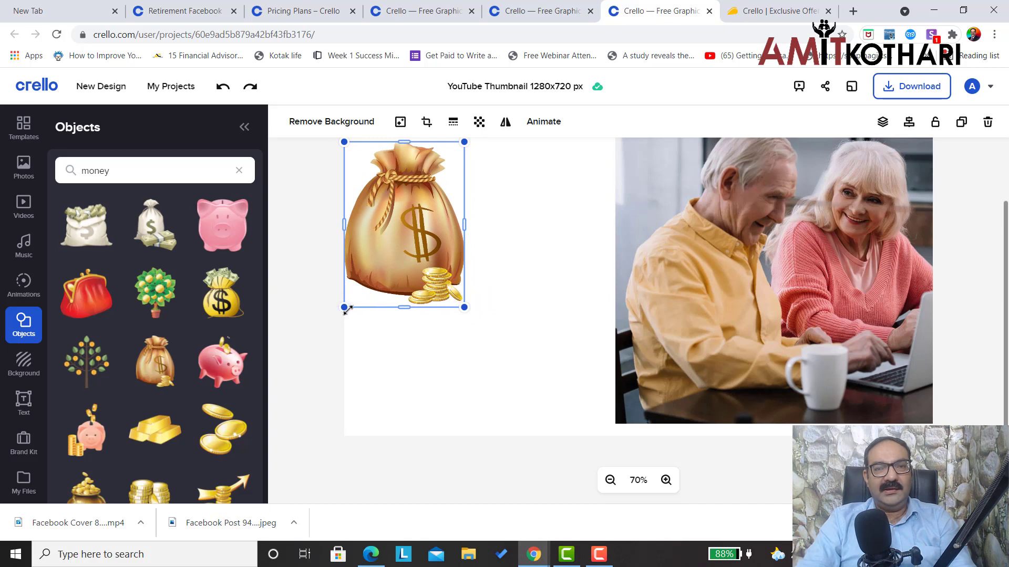
drag(347, 310, 469, 237)
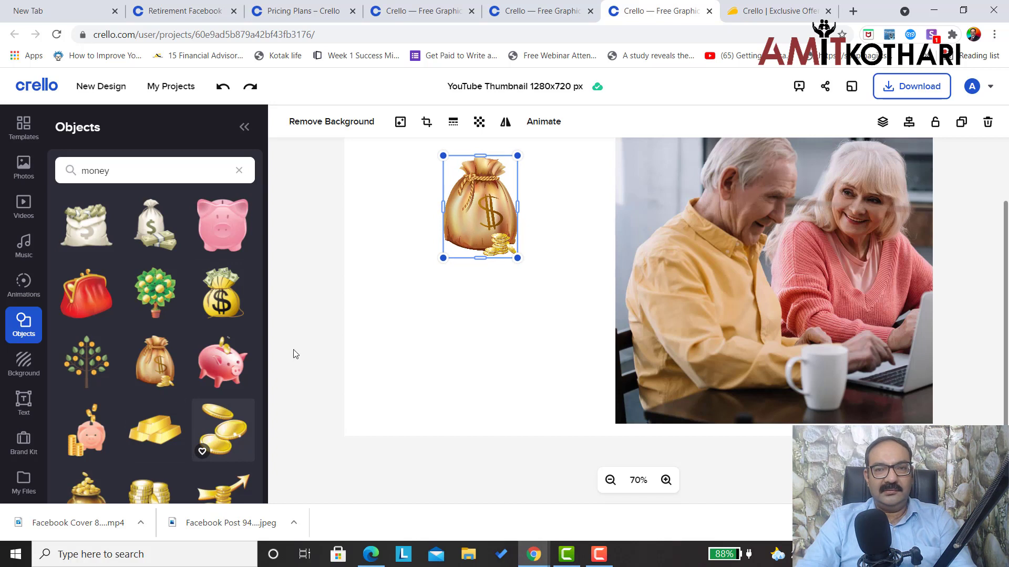
click(148, 427)
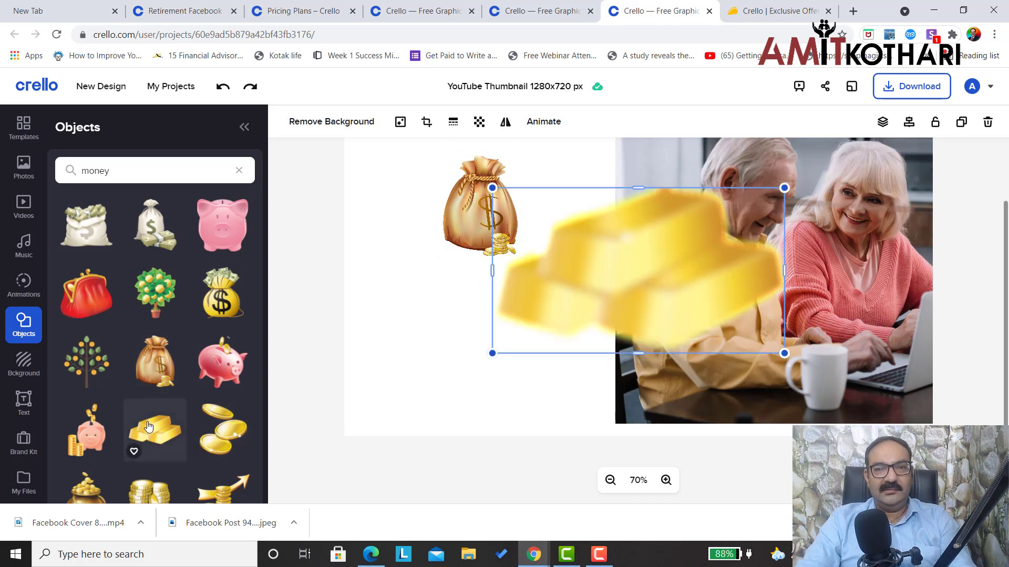
drag(619, 276, 479, 351)
key(Delete)
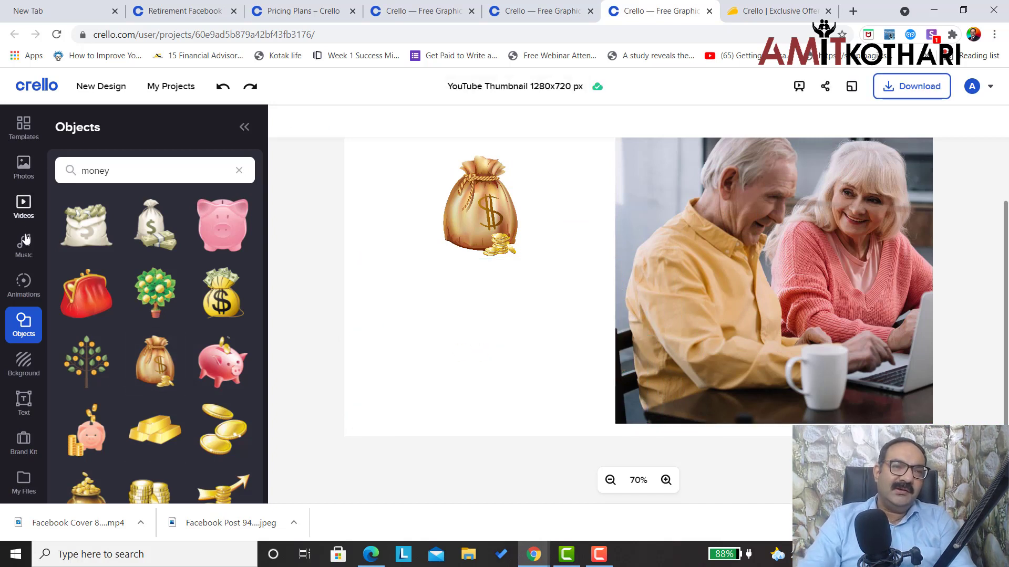
Add a text box reading "Have You Prepared Your Will" over the couple photo and widen it to two lines
click(23, 404)
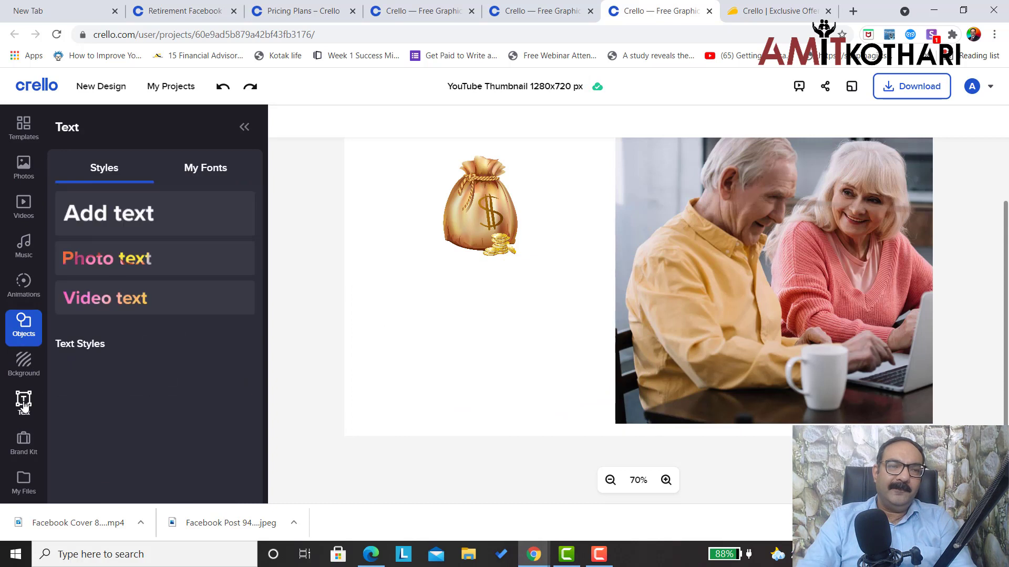
click(146, 209)
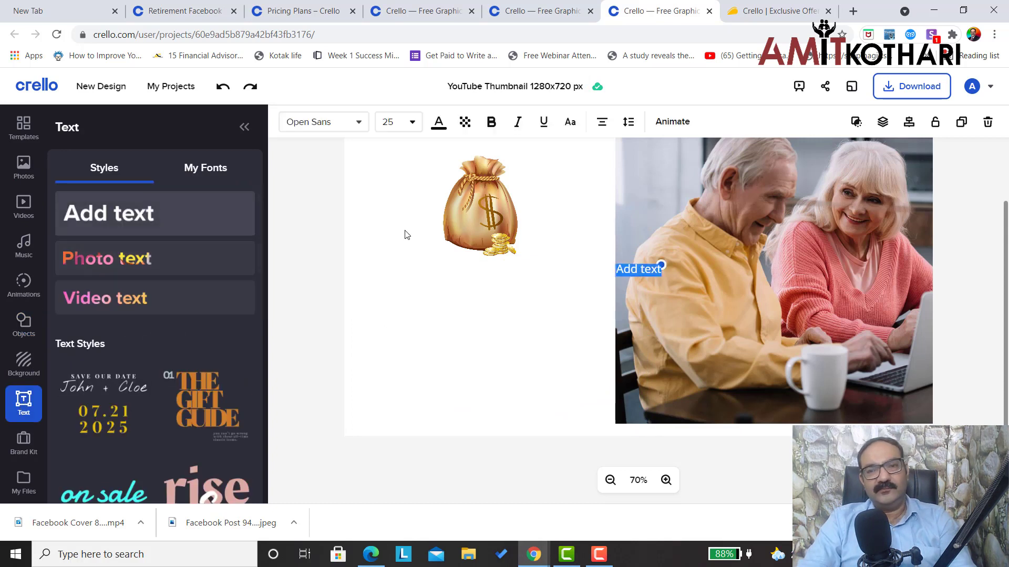
text(Jow)
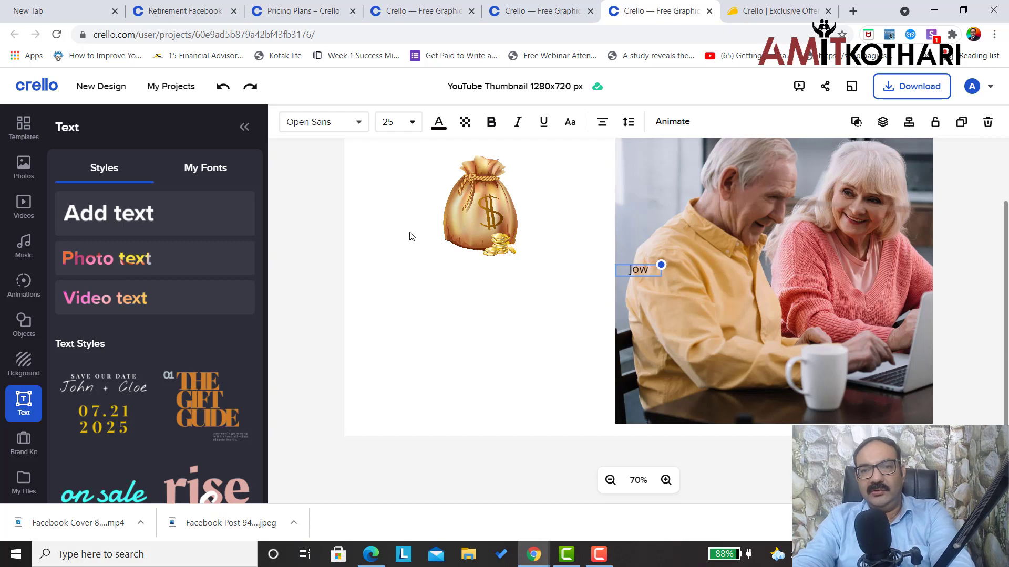
key(BackSpace)
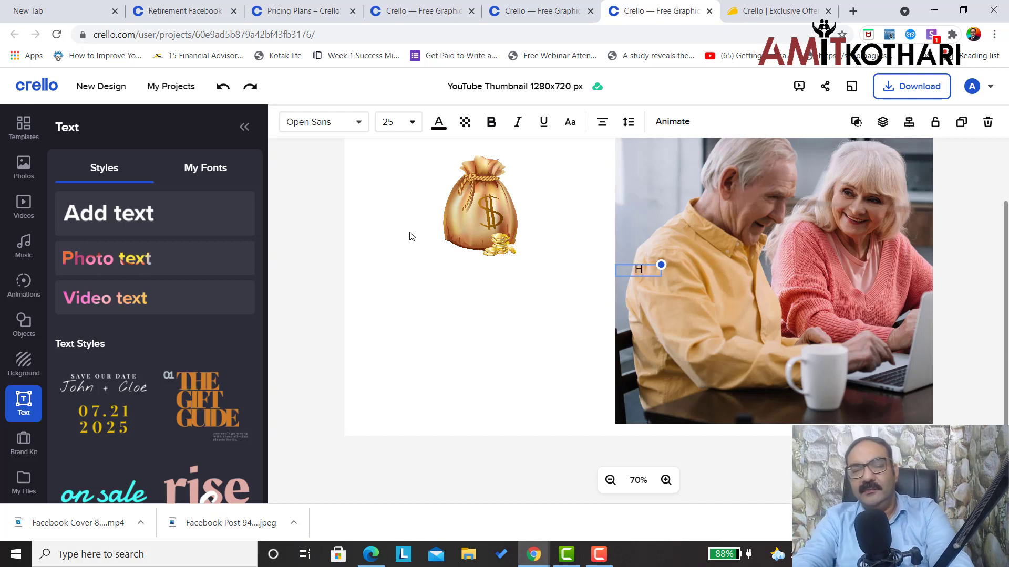
text(Have Your)
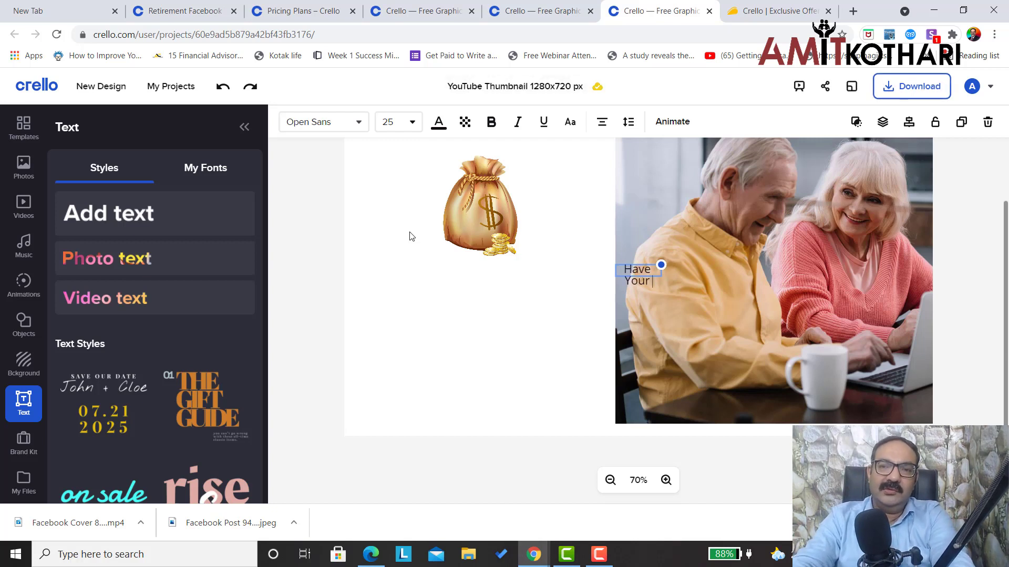
text( MA)
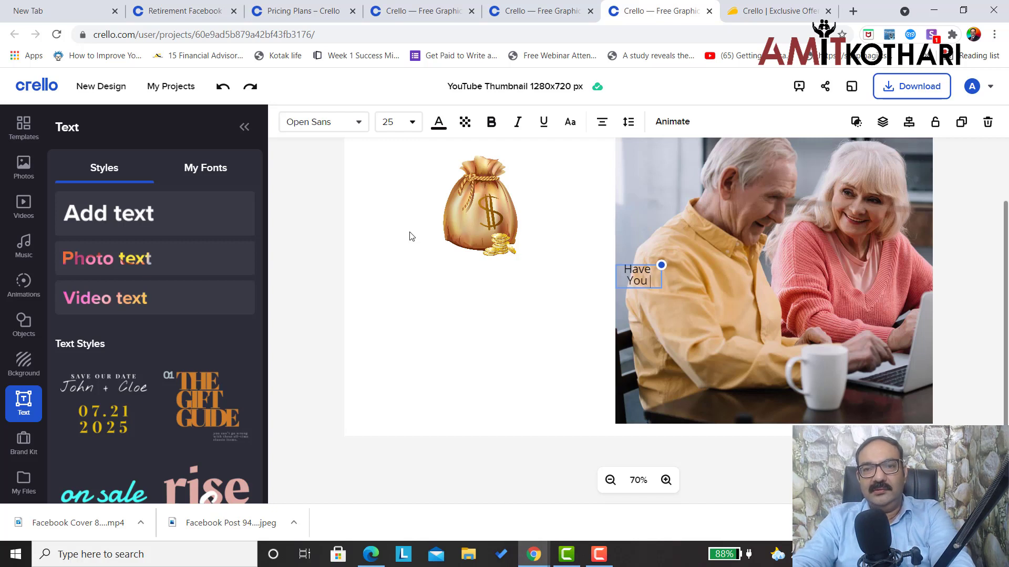
key(BackSpace)
key(BackSpace)
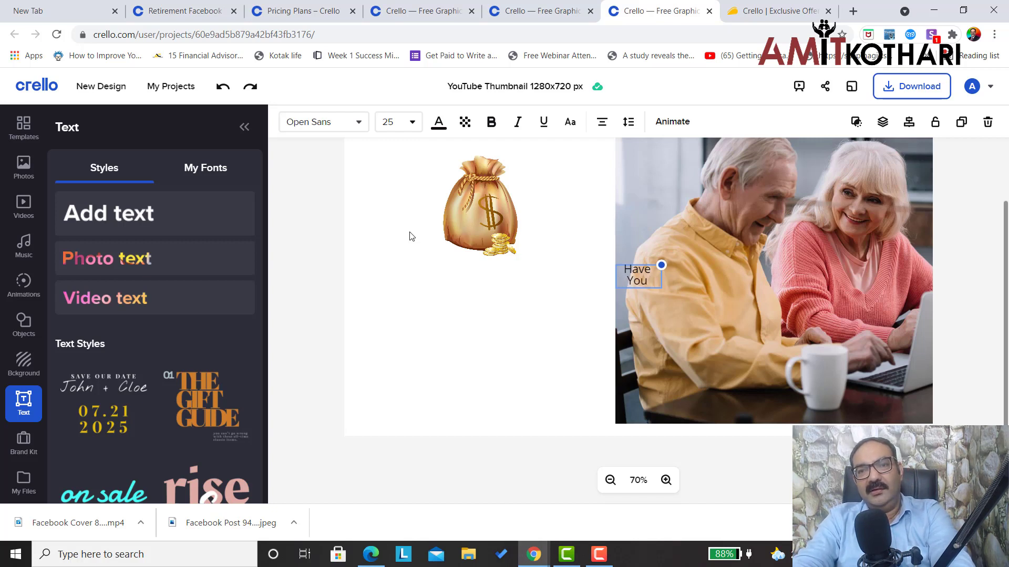
text(Sa)
key(BackSpace)
key(BackSpace)
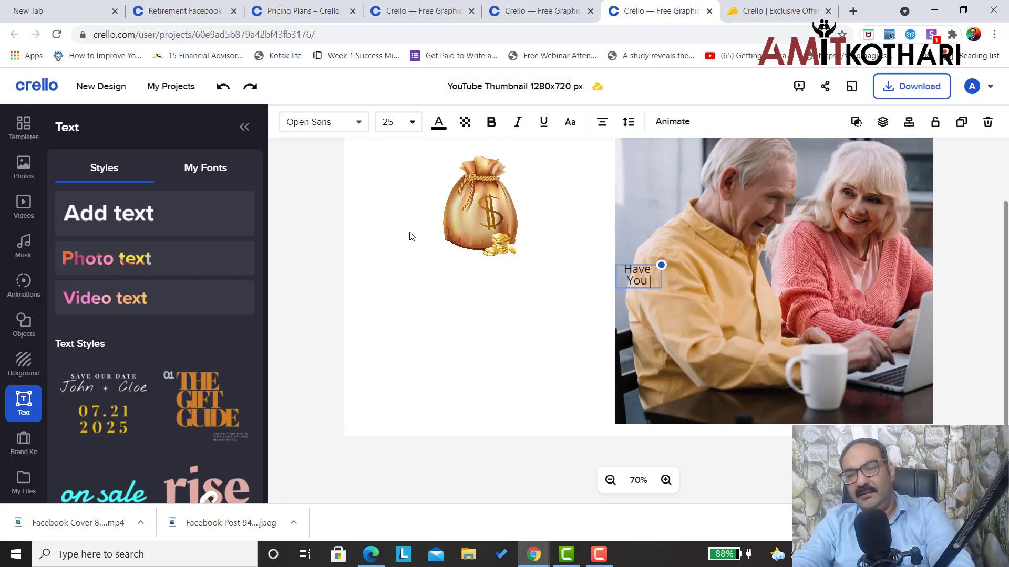
text(Prepared)
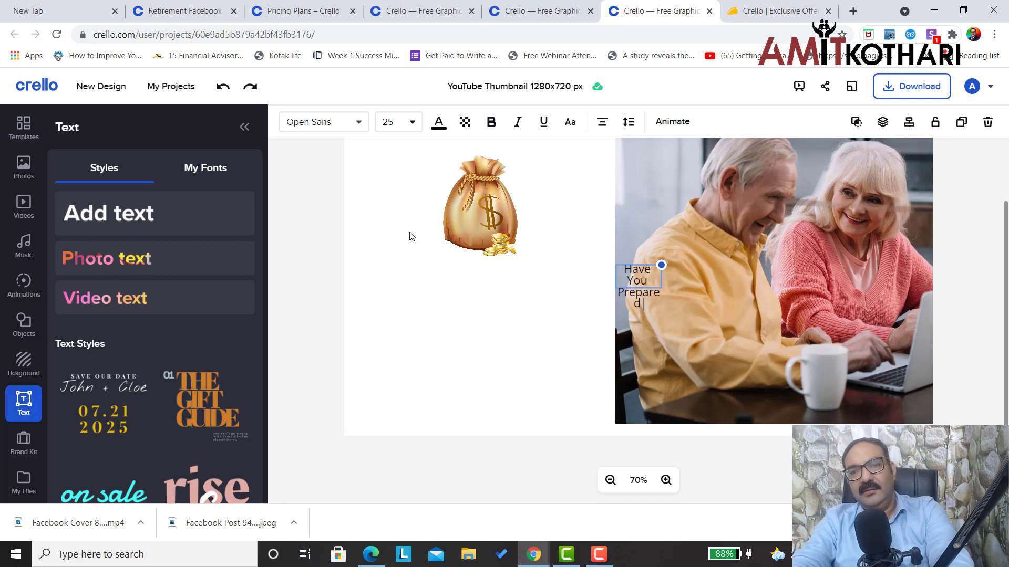
key(Escape)
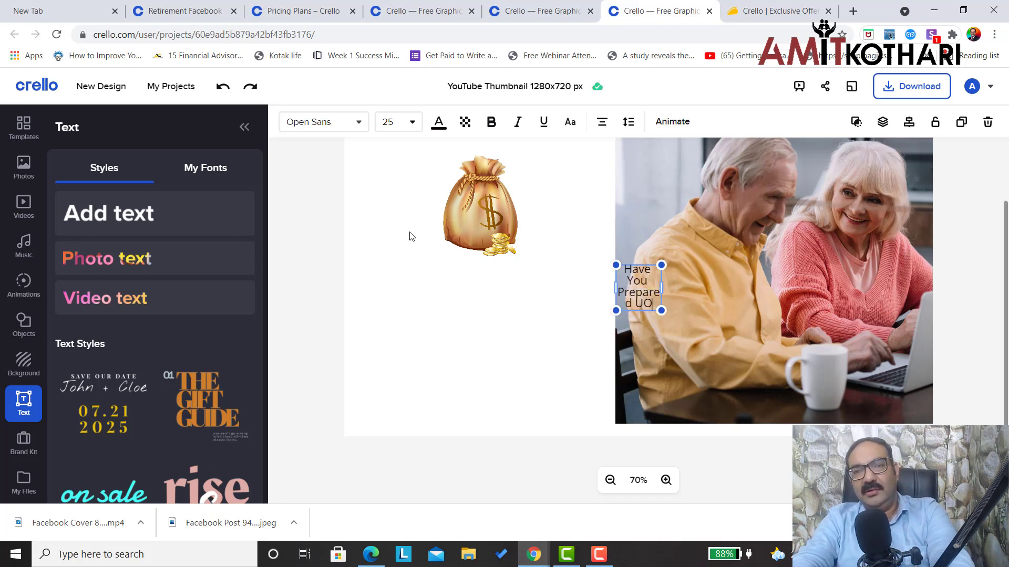
text(d Your Will)
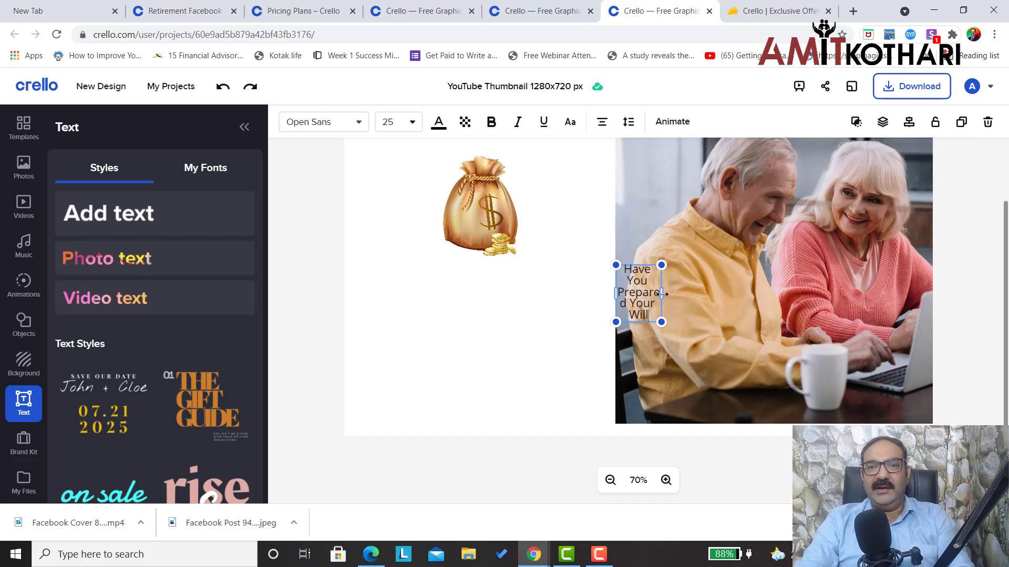
drag(662, 294, 758, 295)
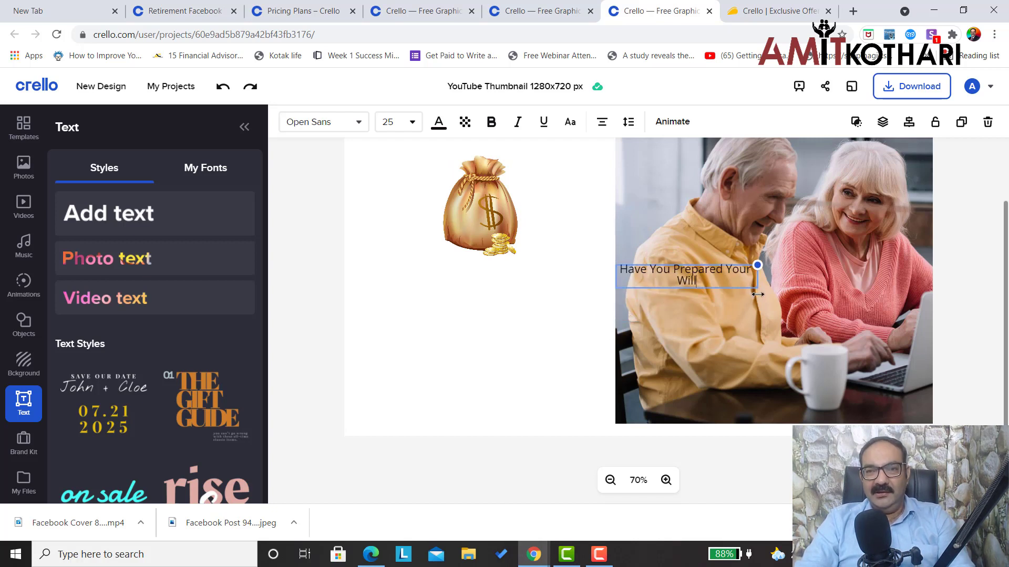
Move the money sack onto the couple photo, then extend the photo across the white area to fill the whole canvas
click(466, 227)
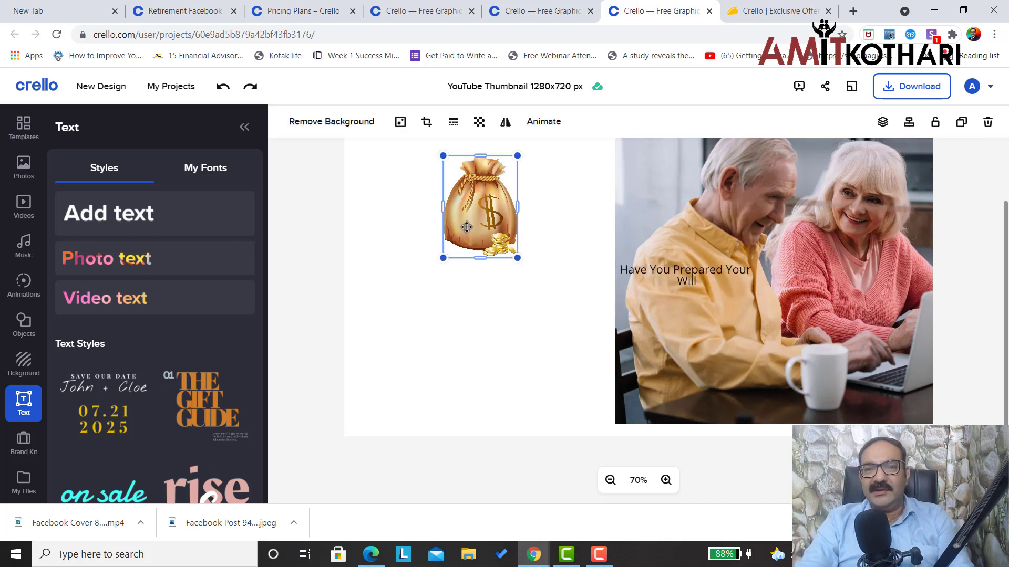
drag(467, 227, 763, 342)
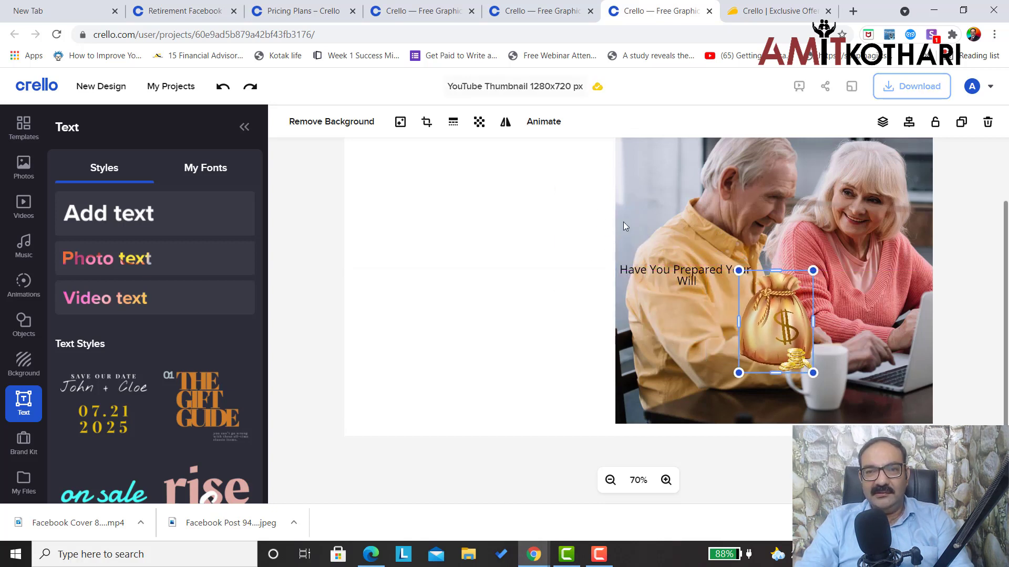
click(617, 250)
drag(612, 259, 457, 279)
click(678, 228)
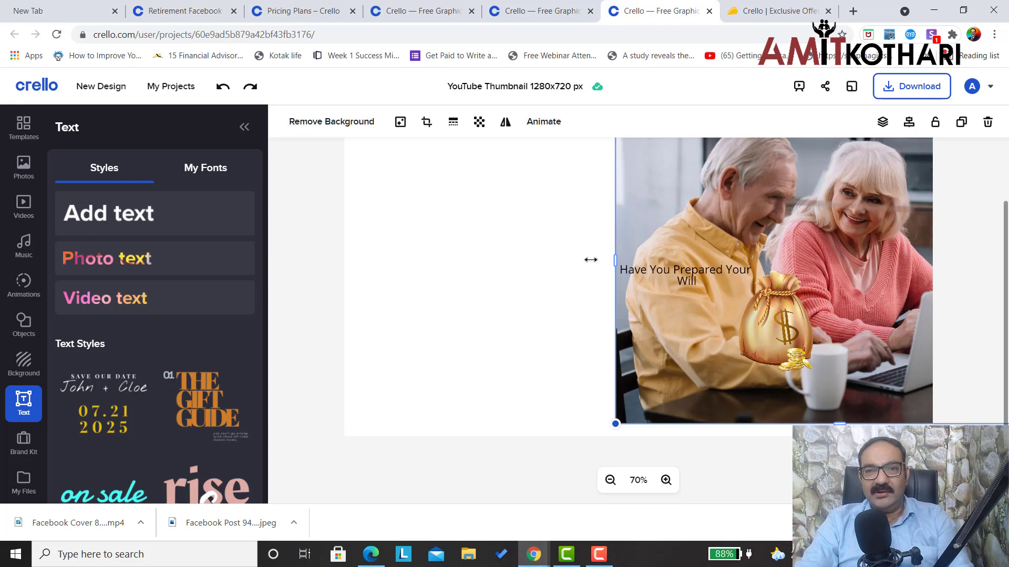
drag(590, 259, 341, 286)
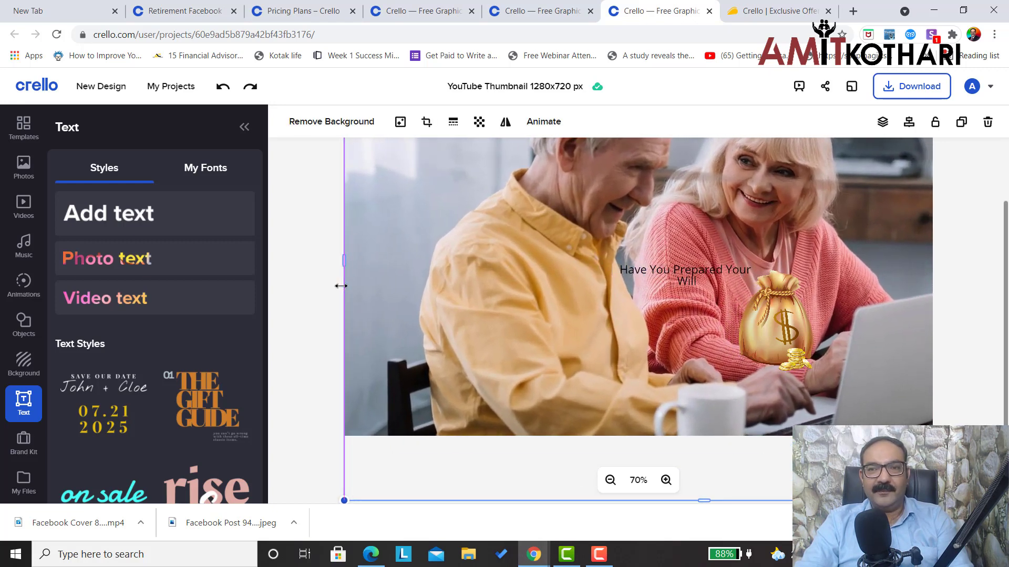
drag(637, 236, 628, 287)
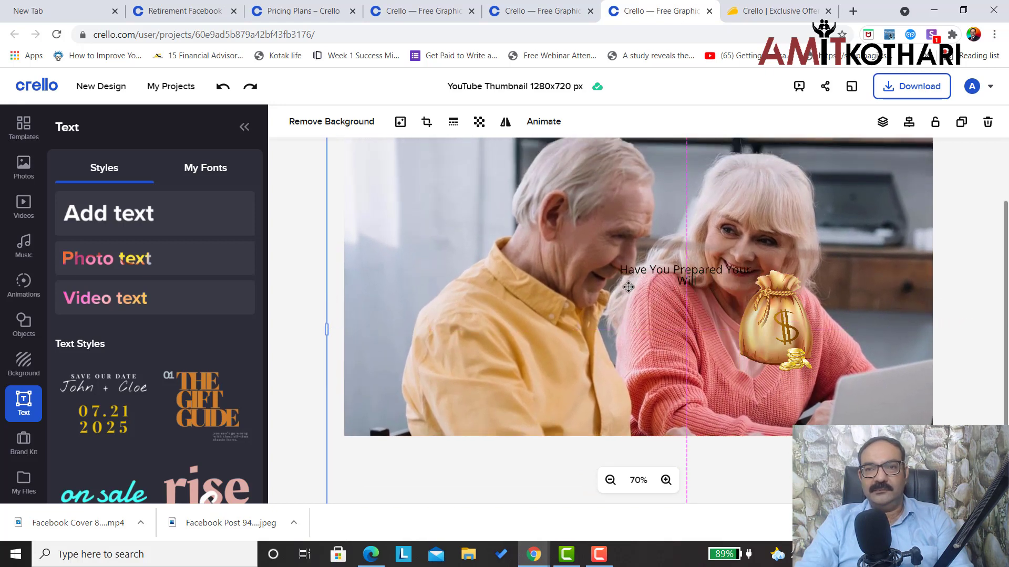
Place the money sack beside the woman's head at the photo's right edge and move the text below the couple's faces
drag(789, 319, 896, 218)
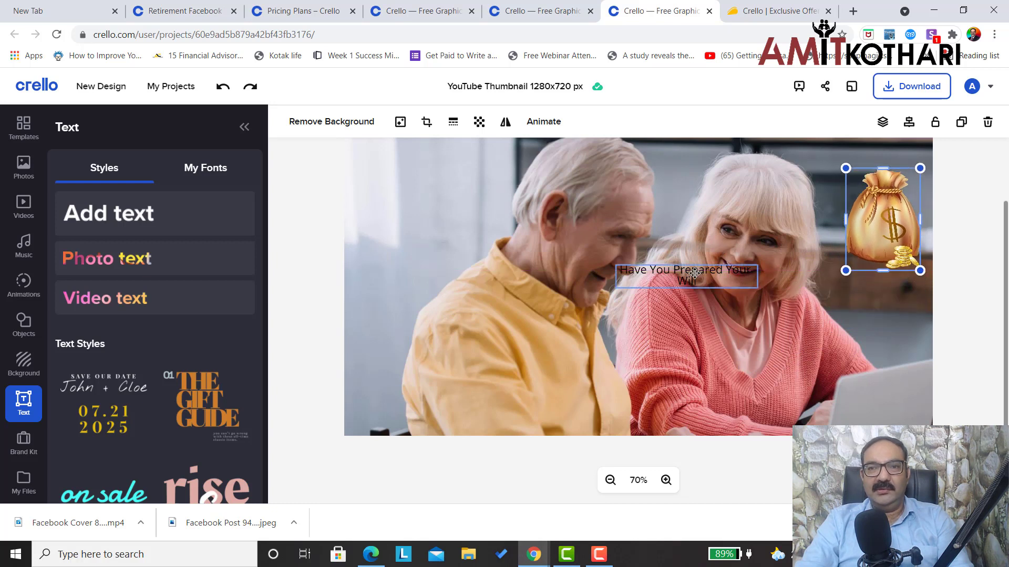
drag(695, 274, 628, 355)
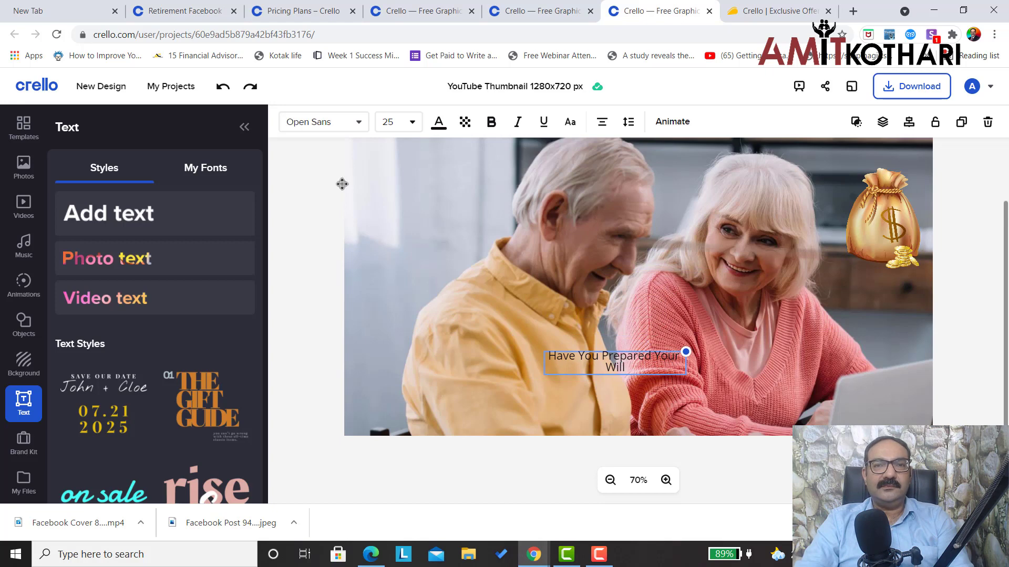
Set the "Have You Prepared Your Will" text to the Bowlby One font and widen its box to fit one line
click(360, 124)
click(365, 125)
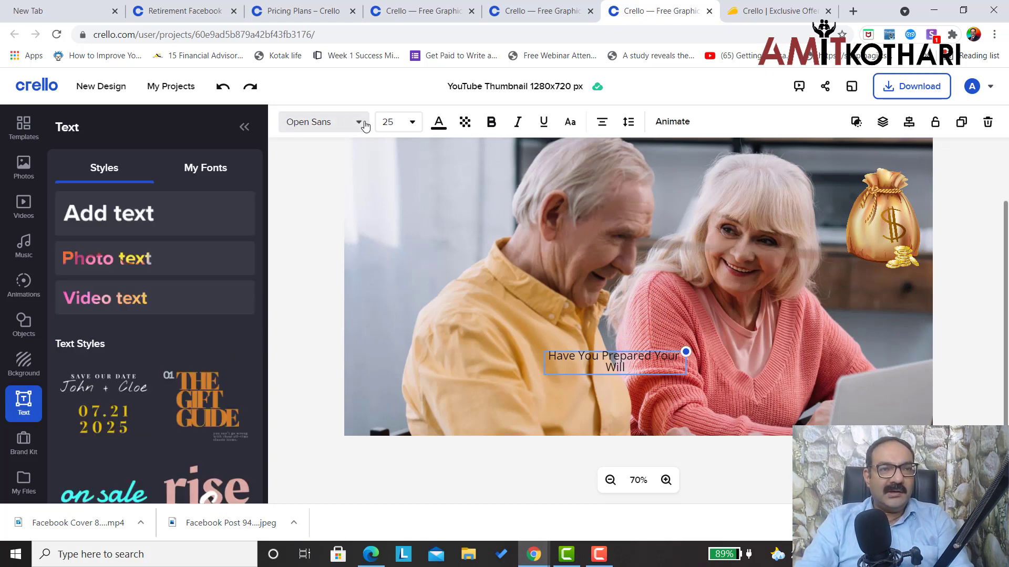
click(365, 124)
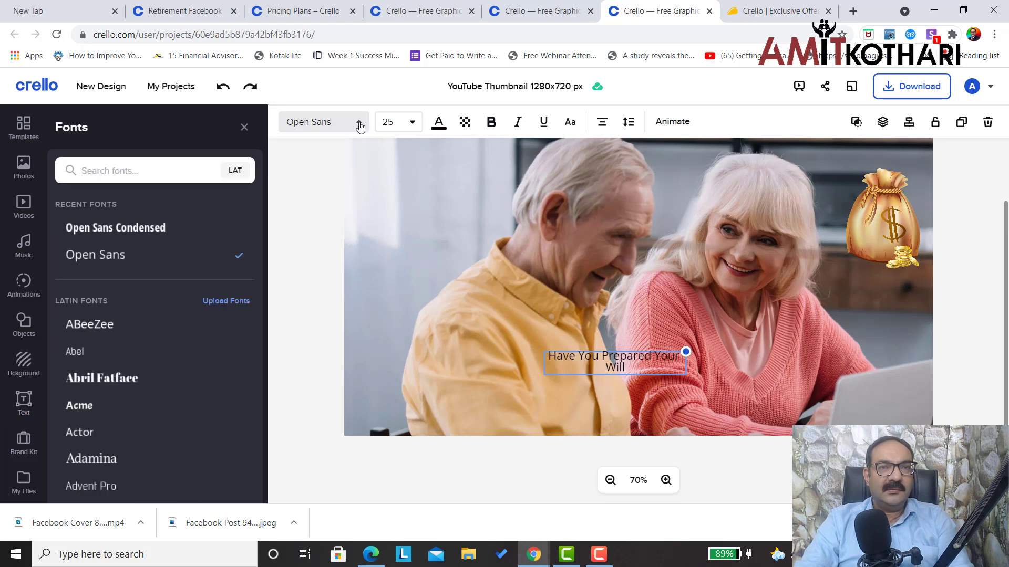
click(360, 125)
click(361, 125)
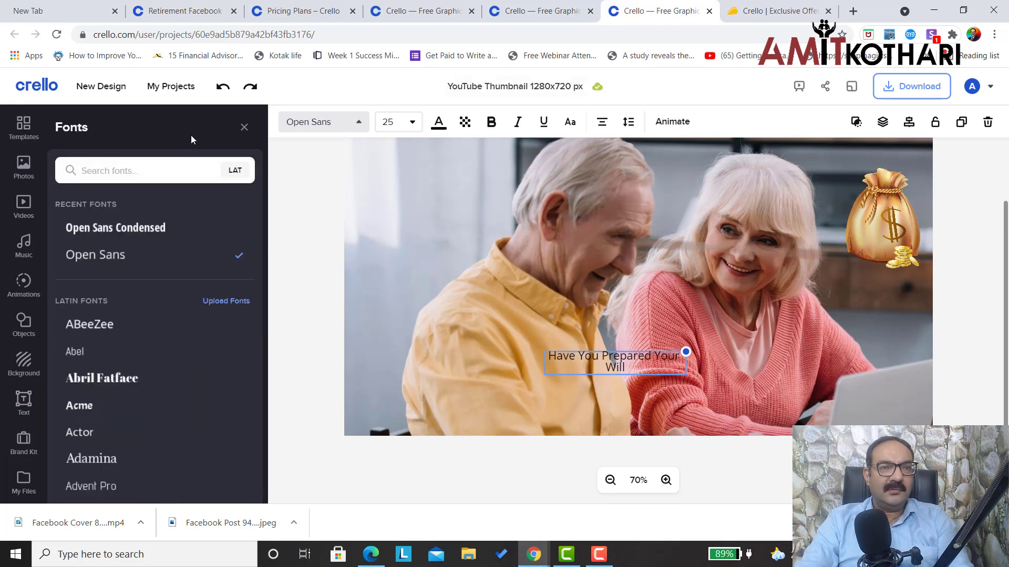
click(165, 174)
text(bold)
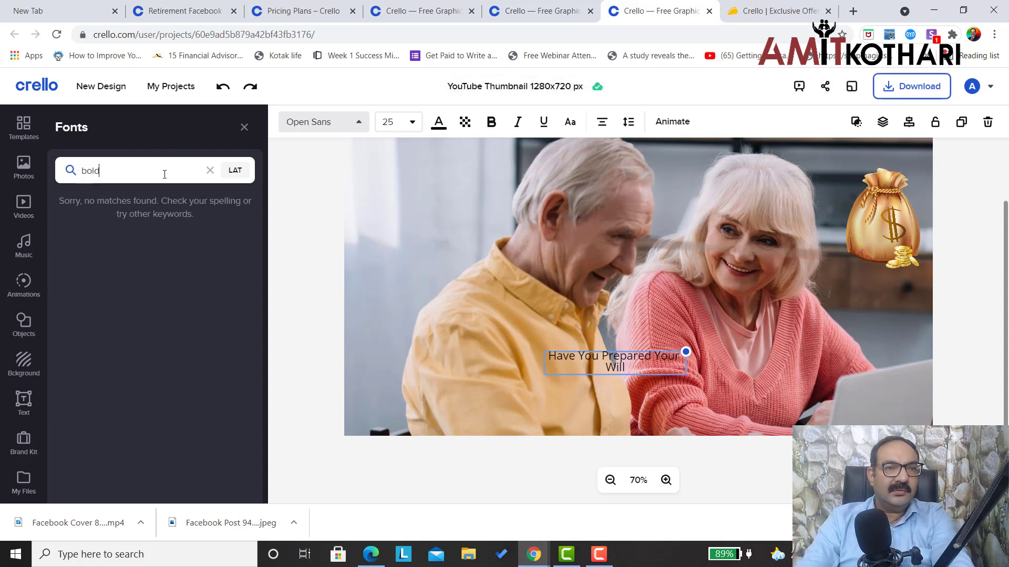
key(BackSpace)
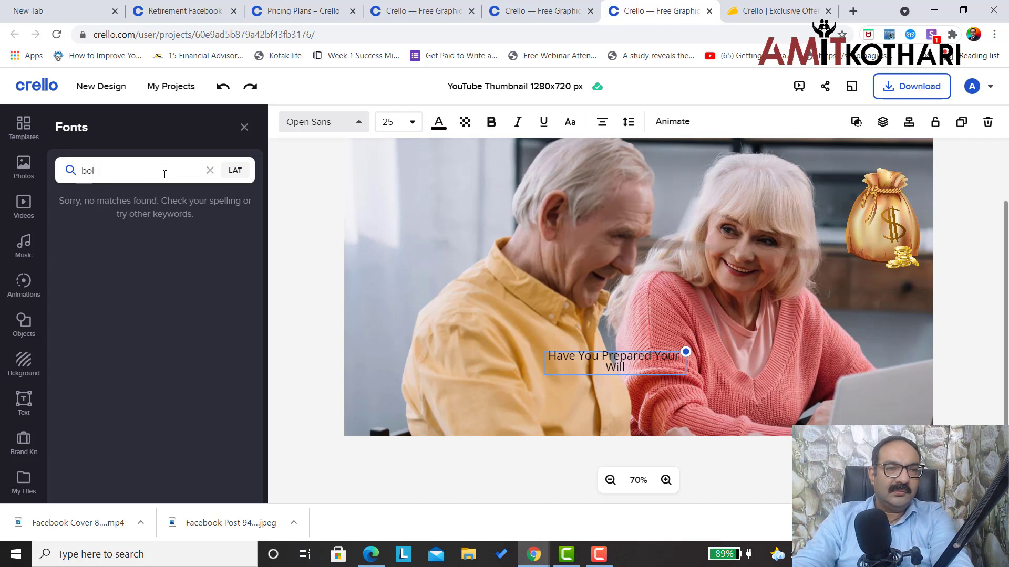
key(BackSpace)
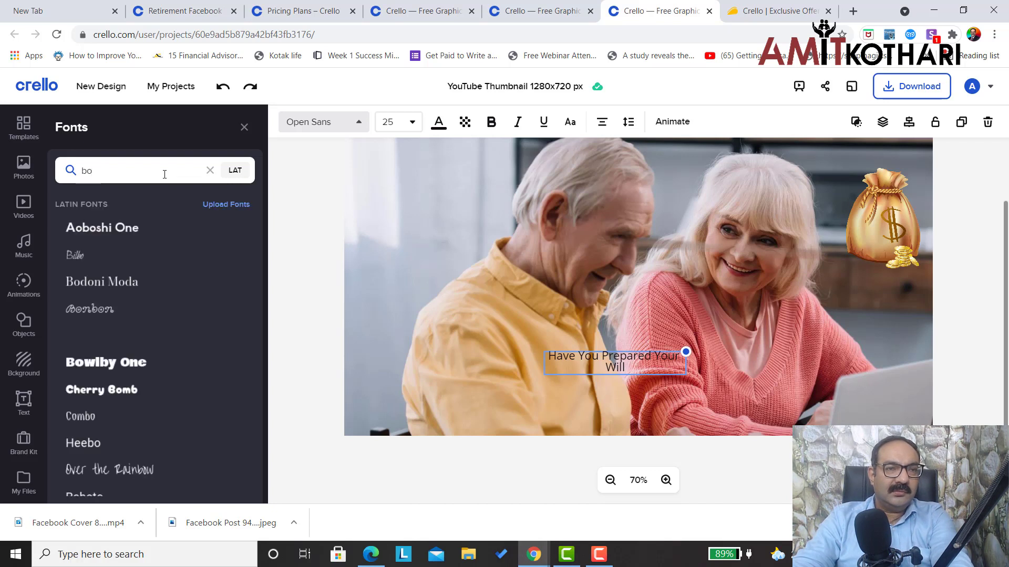
click(103, 368)
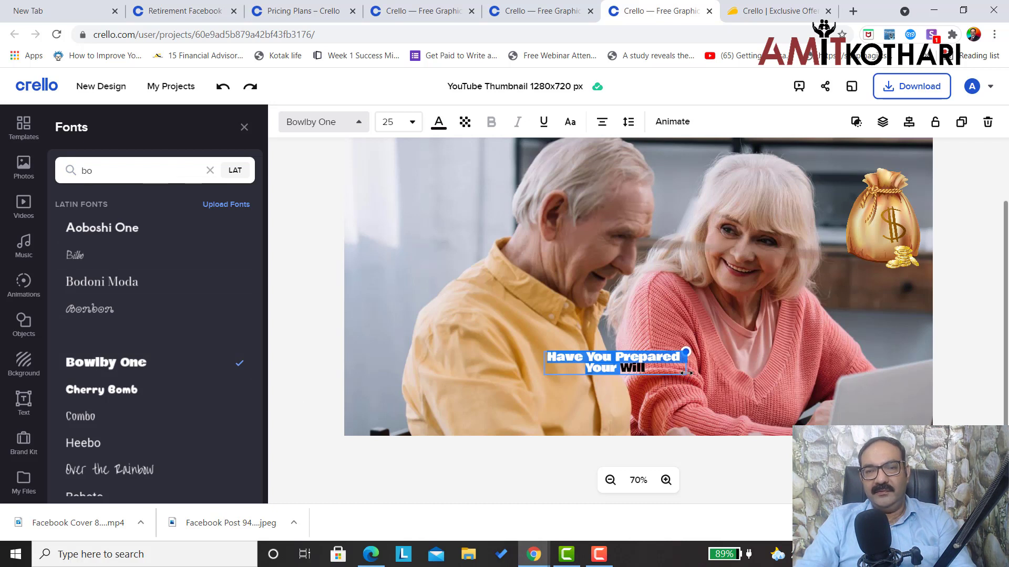
drag(687, 373, 815, 386)
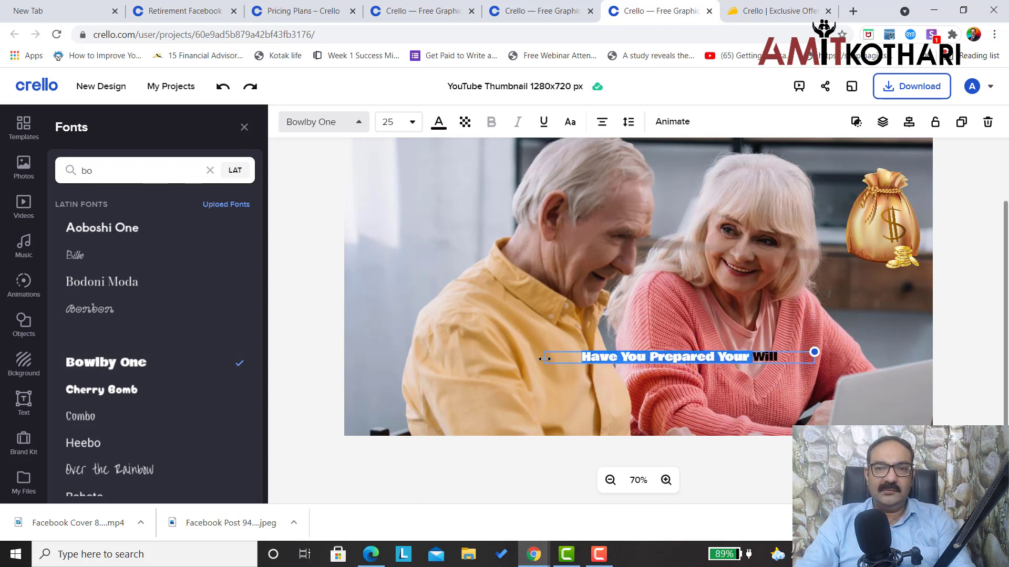
drag(544, 359, 504, 359)
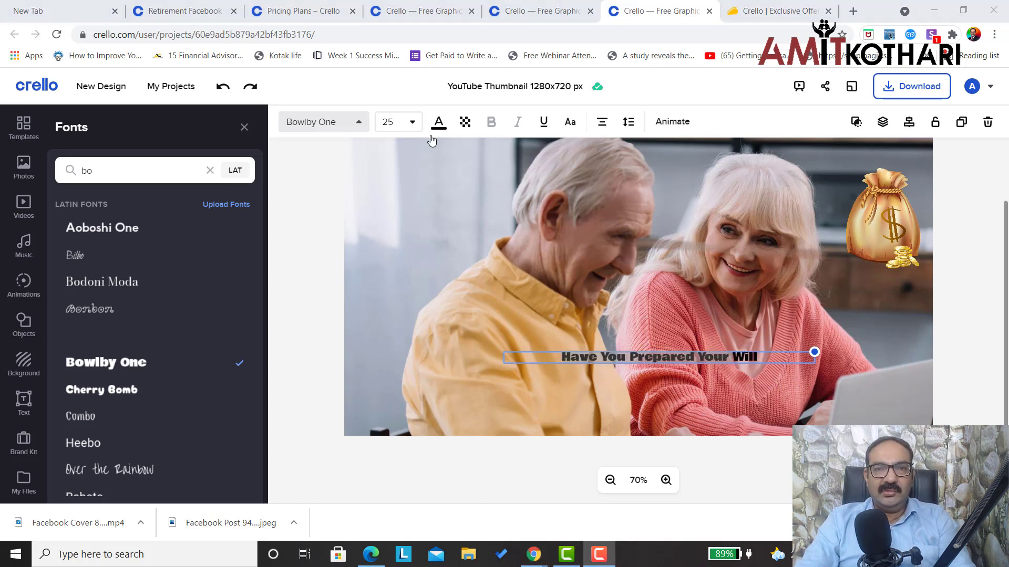
Set the font size of the "Have You Prepared Your Will" text to 70
click(411, 122)
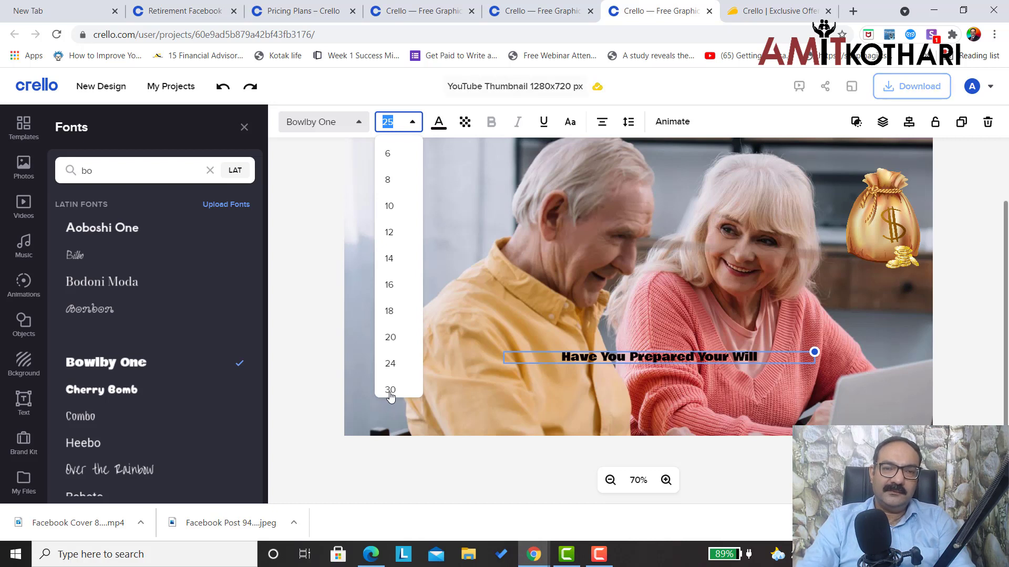
click(390, 390)
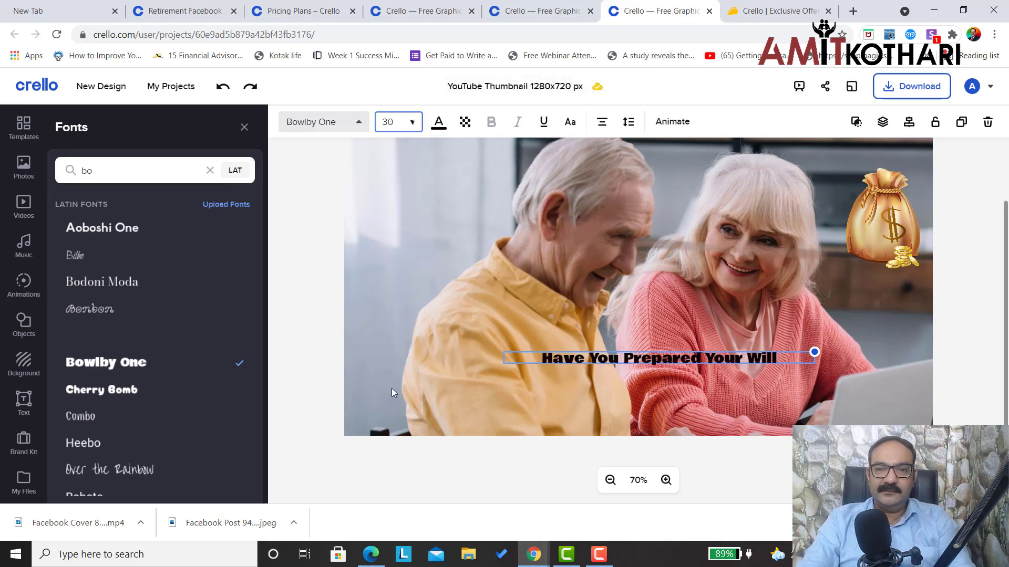
click(411, 123)
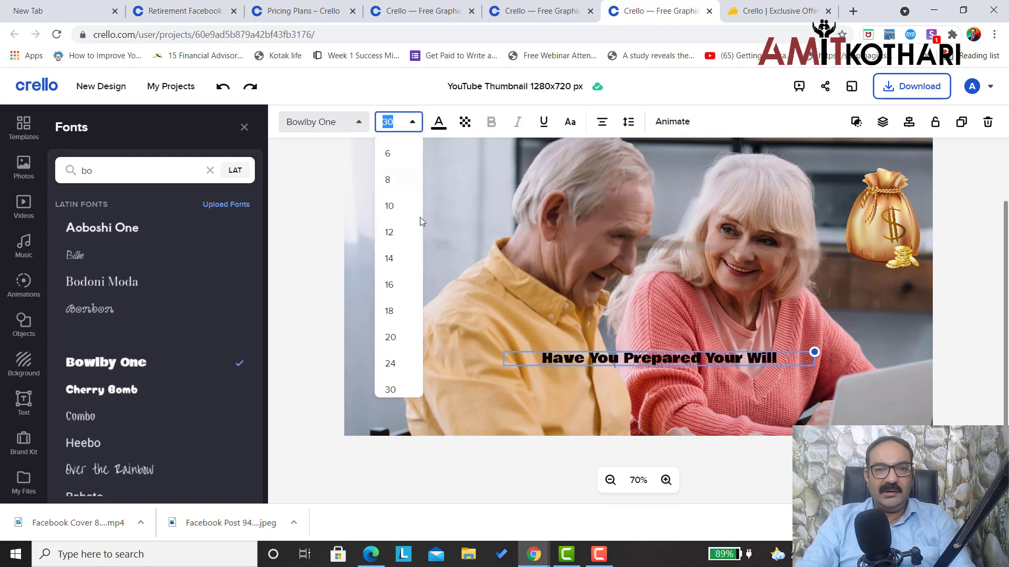
text(29)
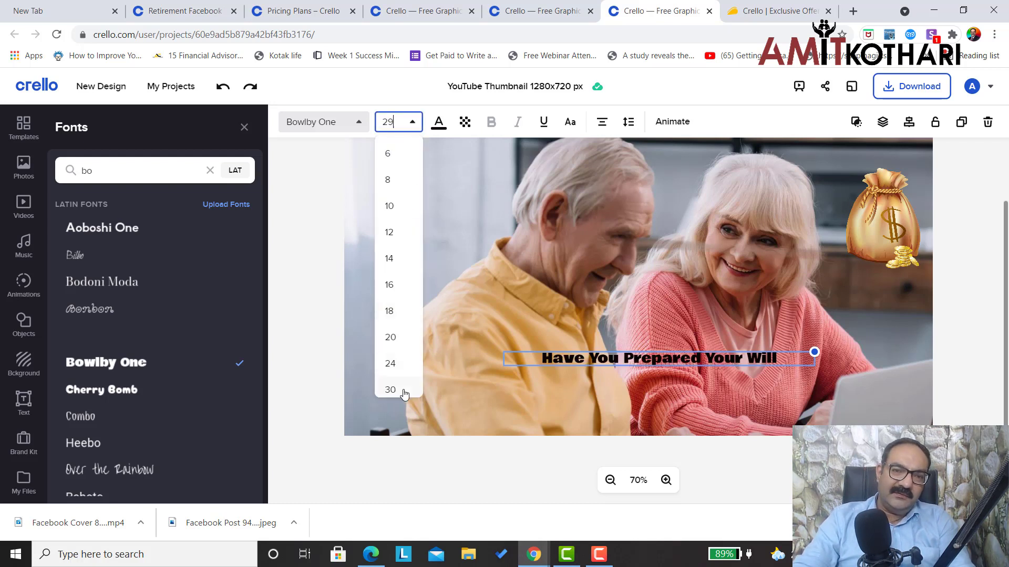
key(BackSpace)
key(BackSpace)
text(10)
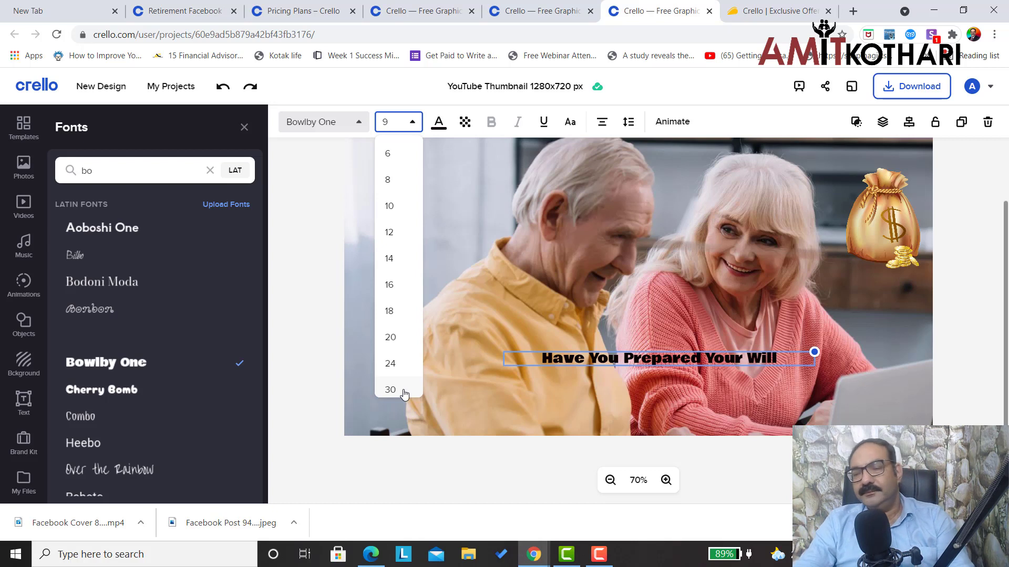
key(BackSpace)
text(10)
key(BackSpace)
key(BackSpace)
text(43)
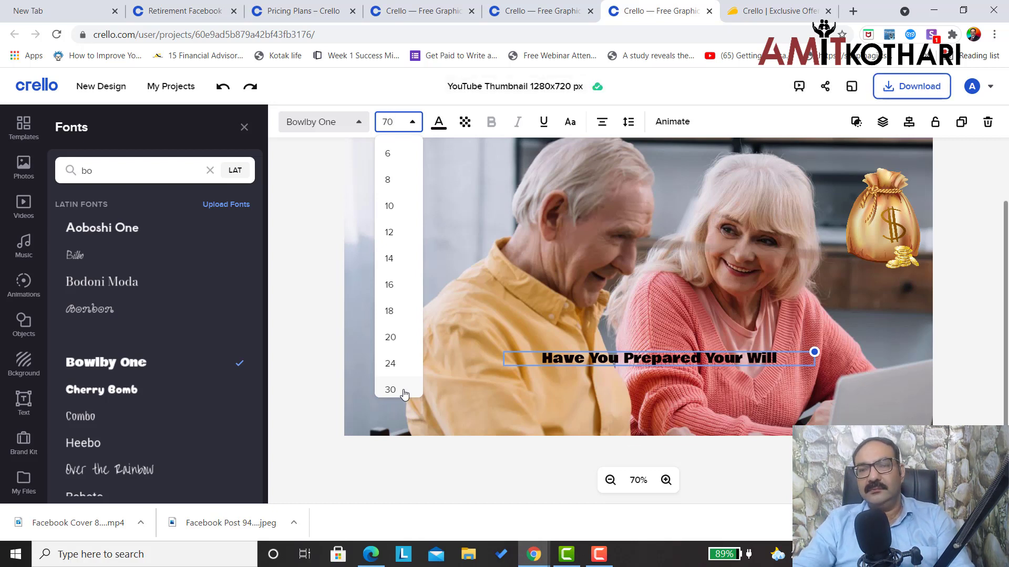
key(Return)
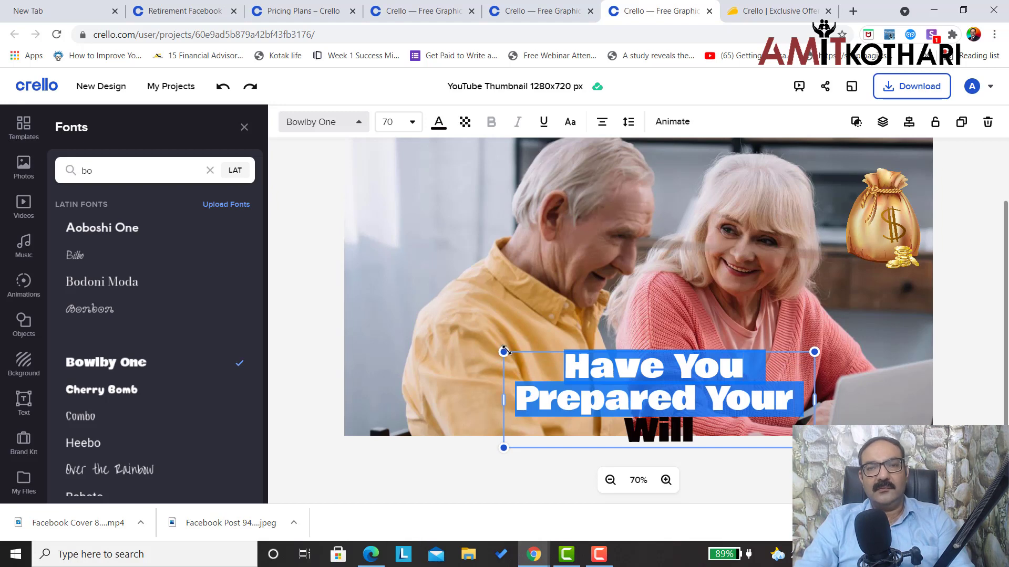
Enlarge the heading text to size 106, widen it to nearly the canvas's width and align it with the bottom edge
drag(503, 351, 341, 298)
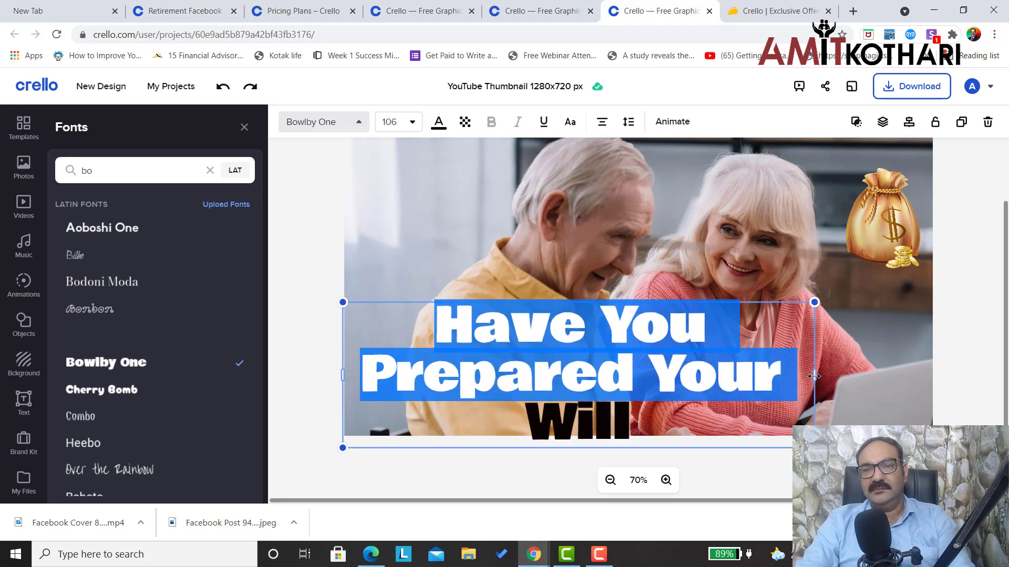
drag(814, 376, 927, 361)
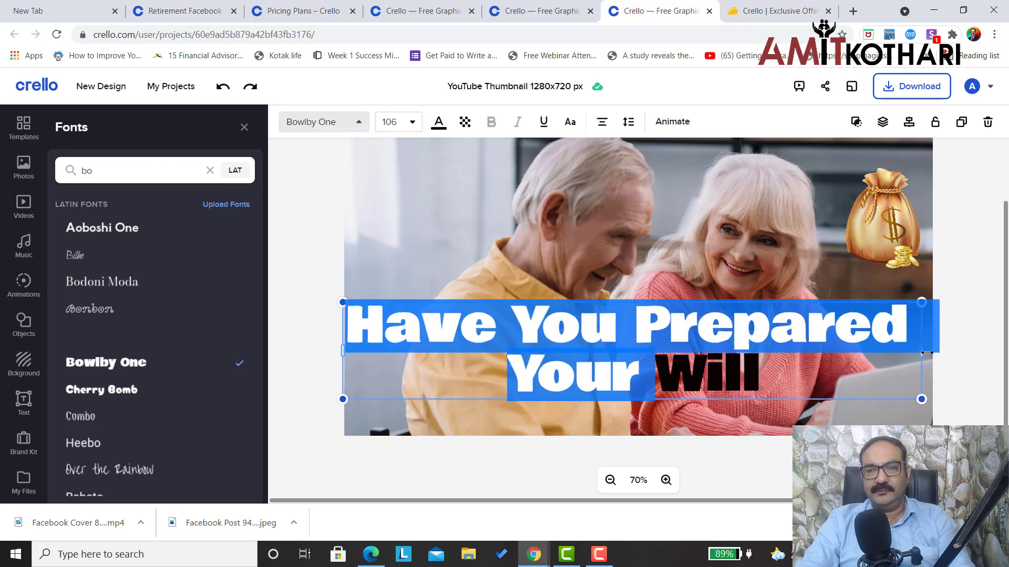
drag(658, 361, 655, 397)
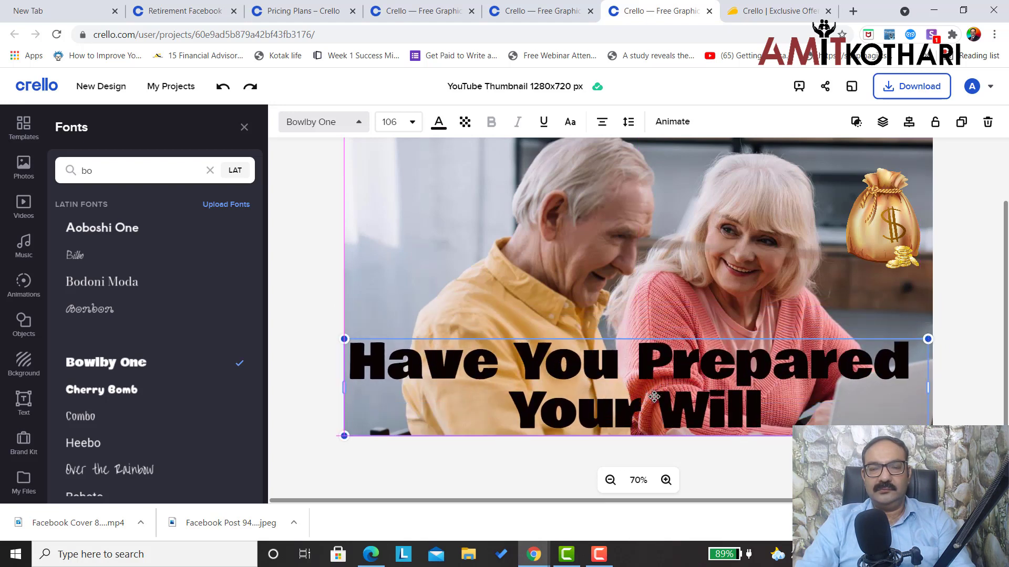
click(419, 231)
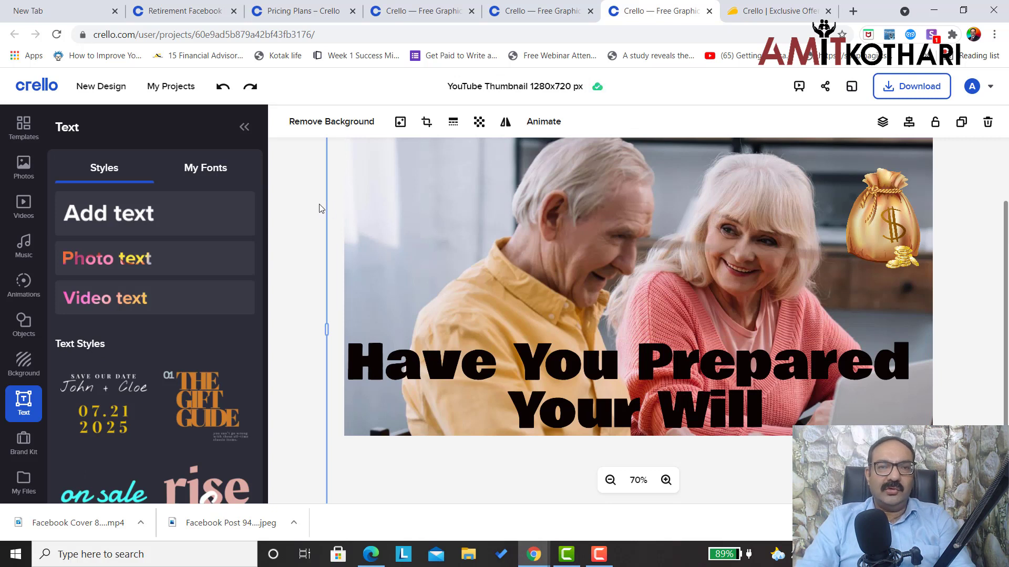